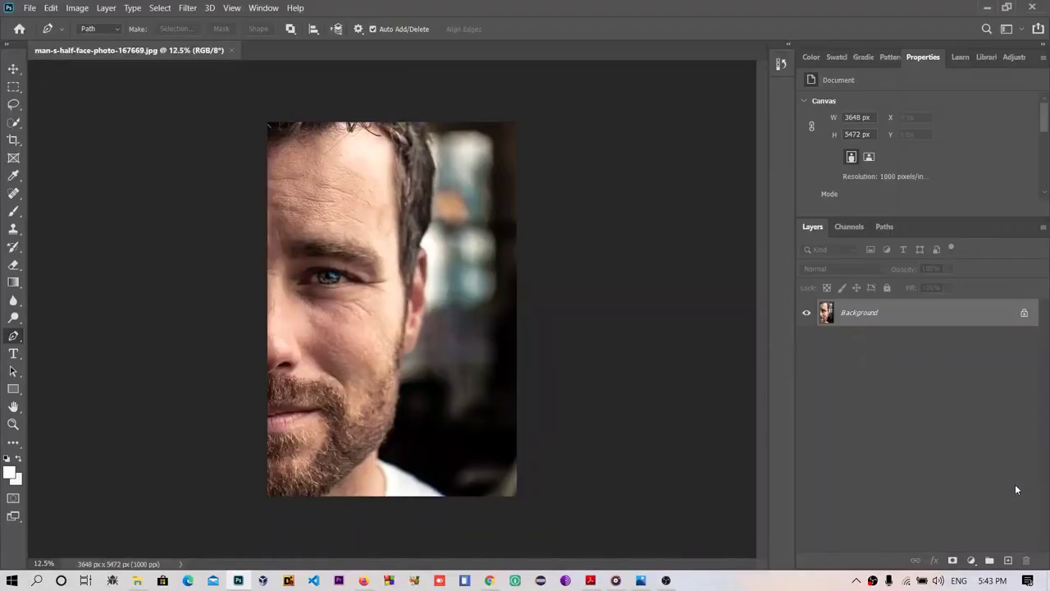
Duplicate the Background photo to Layer 1 and add an empty Layer 2 above it
{"action": "key", "text": "ctrl+j"}
{"action": "left_click", "coordinate": [1009, 559]}
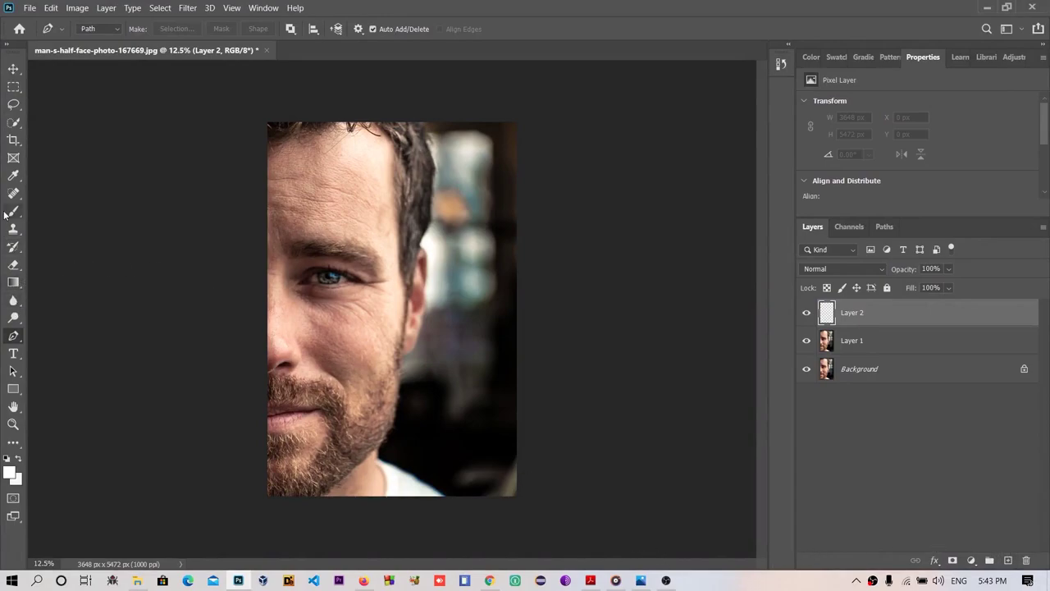
{"action": "right_click", "coordinate": [14, 336]}
Select the Pen Tool and zoom in to 200% on the eye
{"action": "left_click", "coordinate": [43, 336]}
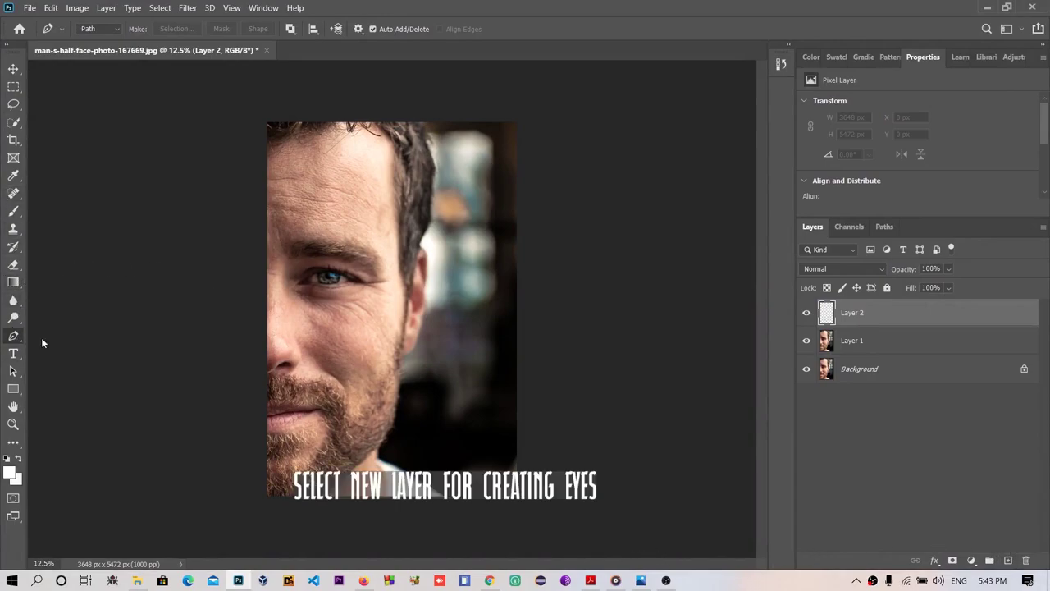
{"action": "key", "text": "ctrl+1"}
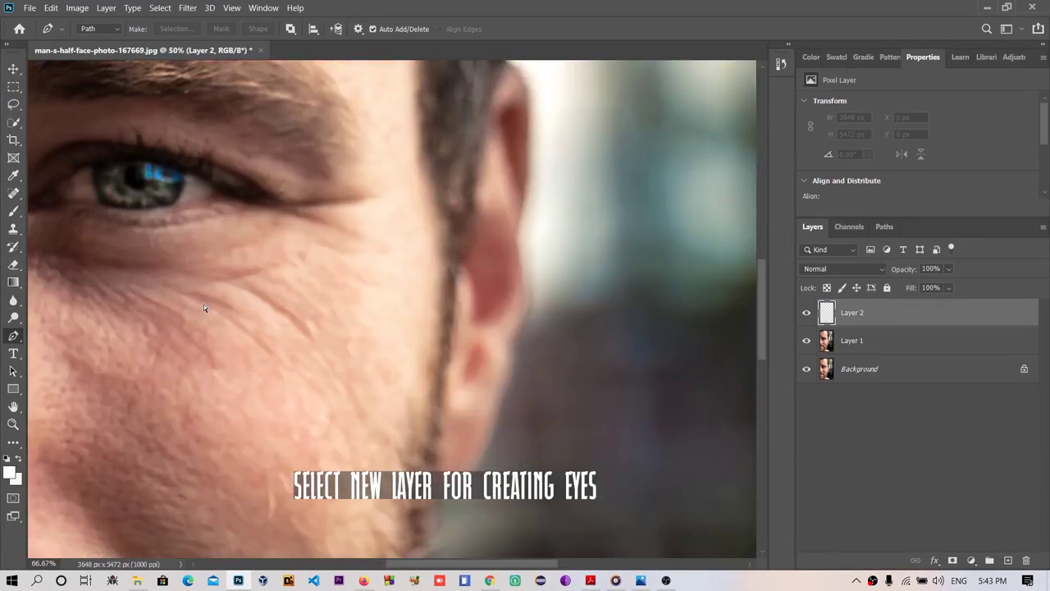
{"action": "scroll", "coordinate": [205, 310], "scroll_direction": "up", "scroll_amount": 3}
{"action": "scroll", "coordinate": [205, 310], "scroll_direction": "up", "scroll_amount": 3}
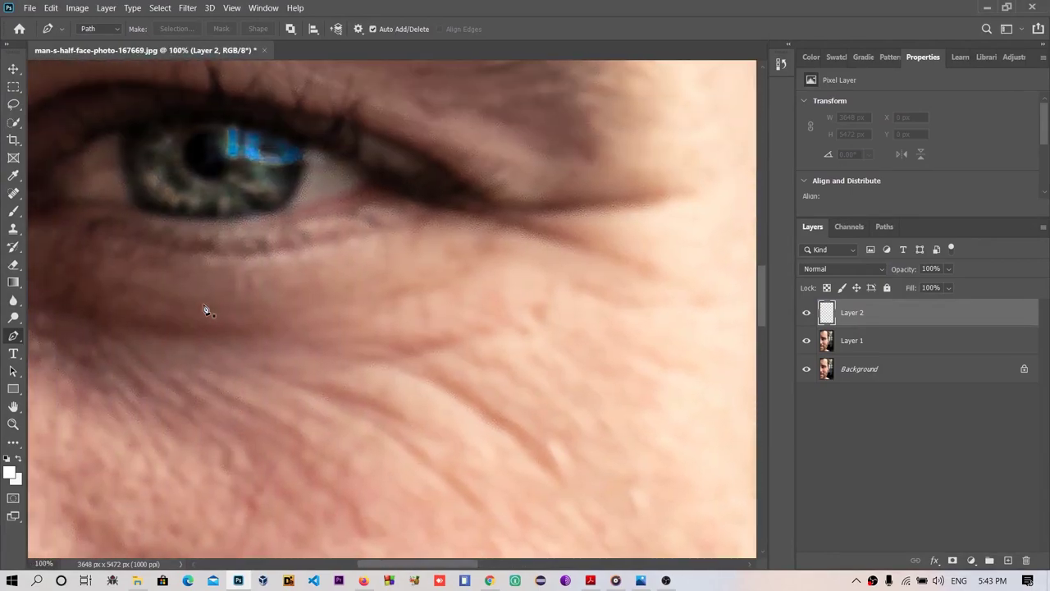
{"action": "scroll", "coordinate": [205, 310], "scroll_direction": "up", "scroll_amount": 3}
{"action": "scroll", "coordinate": [205, 310], "scroll_direction": "up", "scroll_amount": 2}
{"action": "key", "text": "ctrl+plus"}
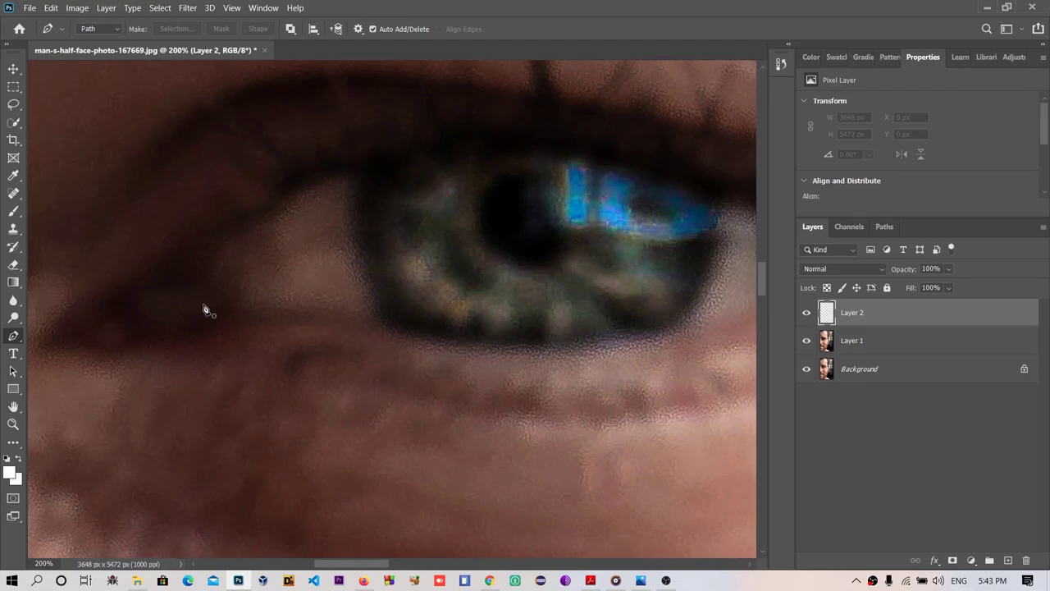
Place Pen anchors from the eye's left corner along the upper eyelid over the iris
{"action": "left_click", "coordinate": [208, 258]}
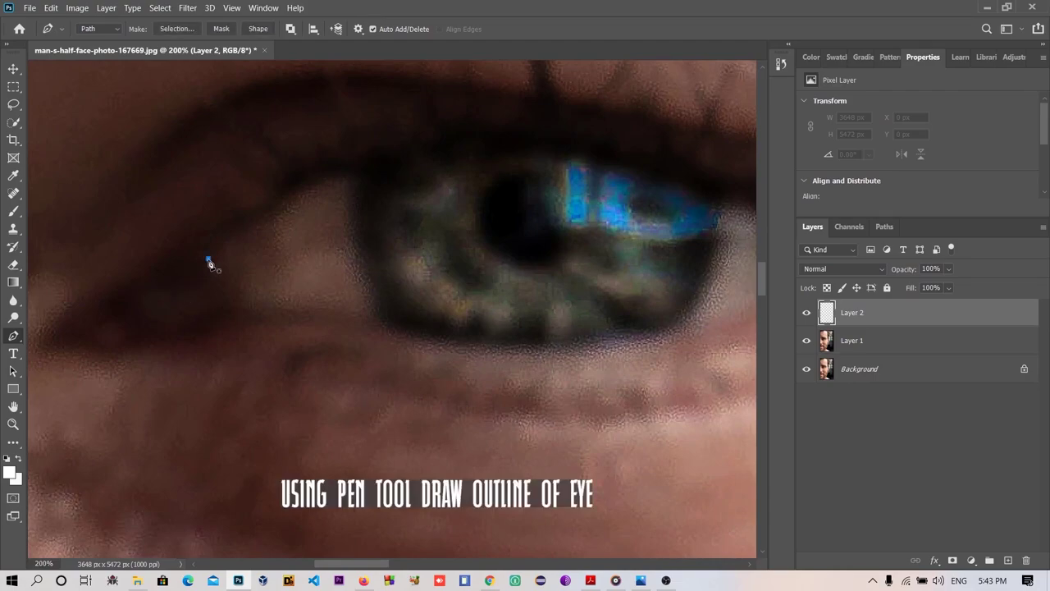
{"action": "left_click", "coordinate": [227, 243]}
{"action": "left_click", "coordinate": [239, 230]}
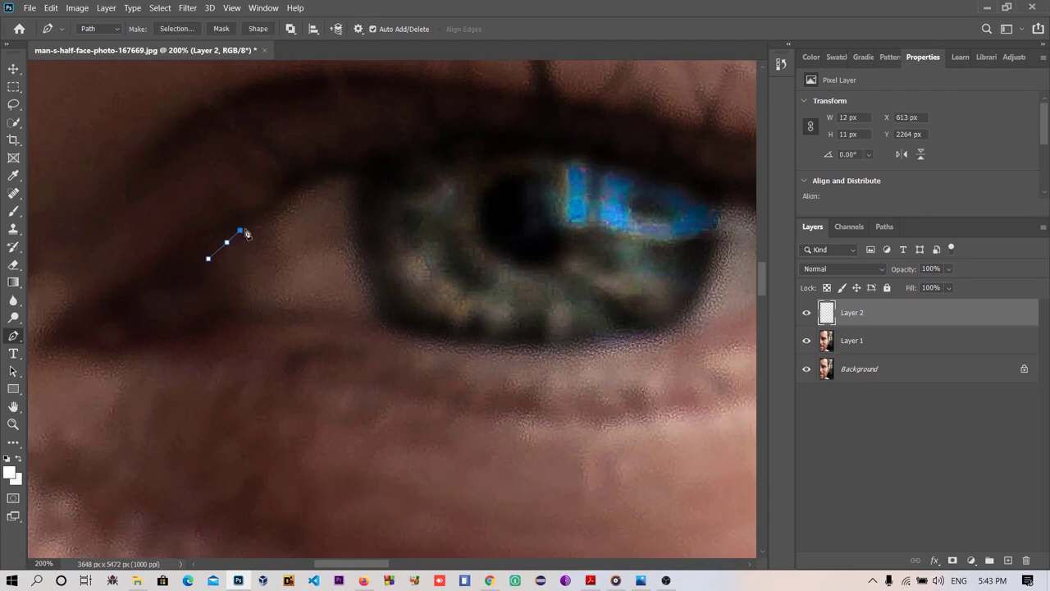
{"action": "left_click", "coordinate": [272, 219]}
{"action": "left_click", "coordinate": [302, 187]}
{"action": "left_click", "coordinate": [318, 177]}
{"action": "left_click", "coordinate": [377, 154]}
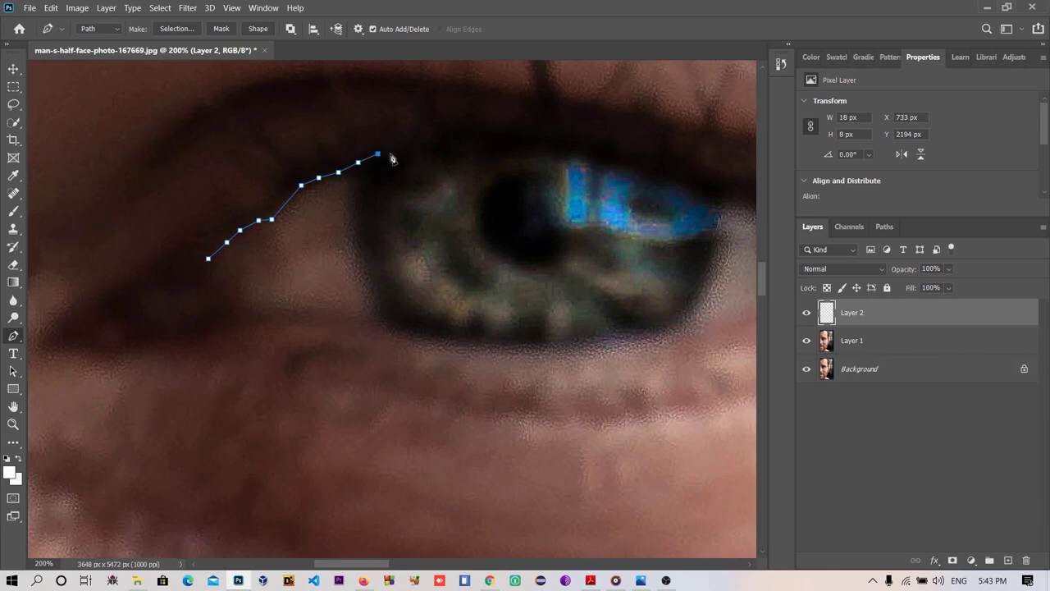
{"action": "left_click", "coordinate": [433, 140]}
{"action": "left_click", "coordinate": [475, 133]}
{"action": "left_click", "coordinate": [494, 132]}
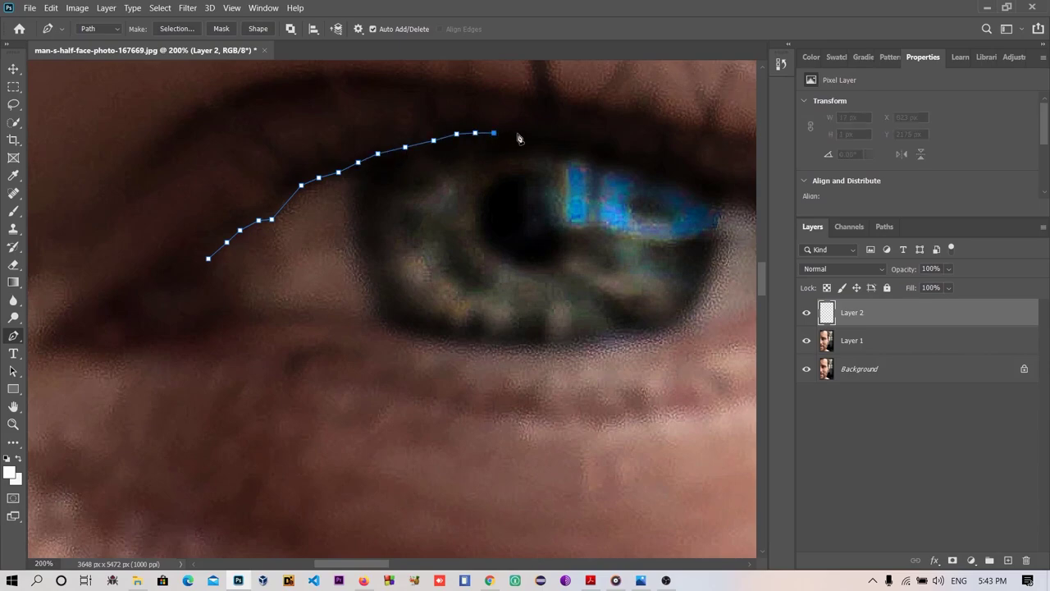
{"action": "left_click", "coordinate": [518, 132]}
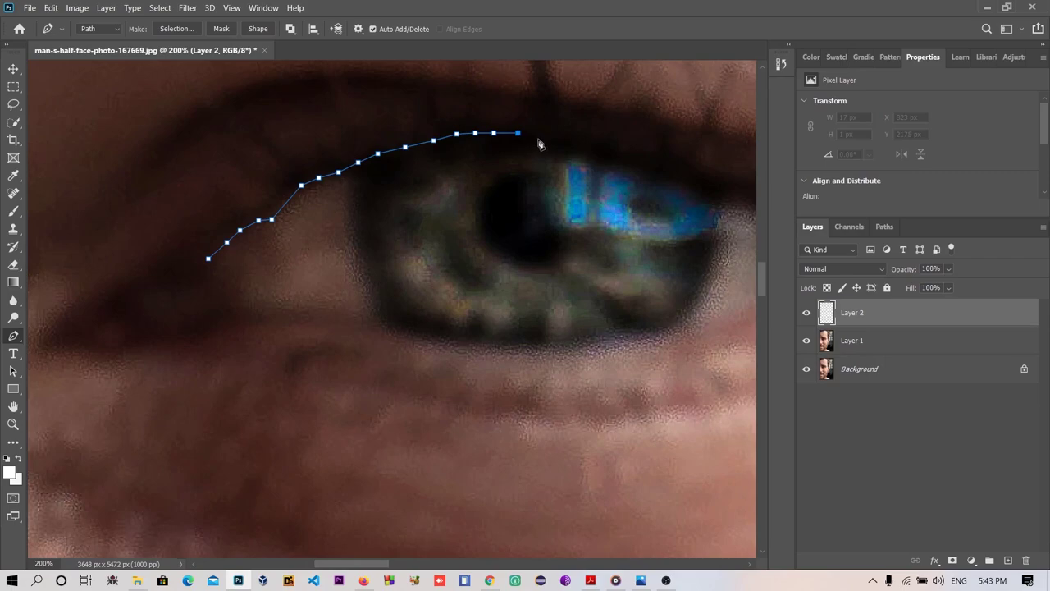
{"action": "left_click", "coordinate": [603, 153]}
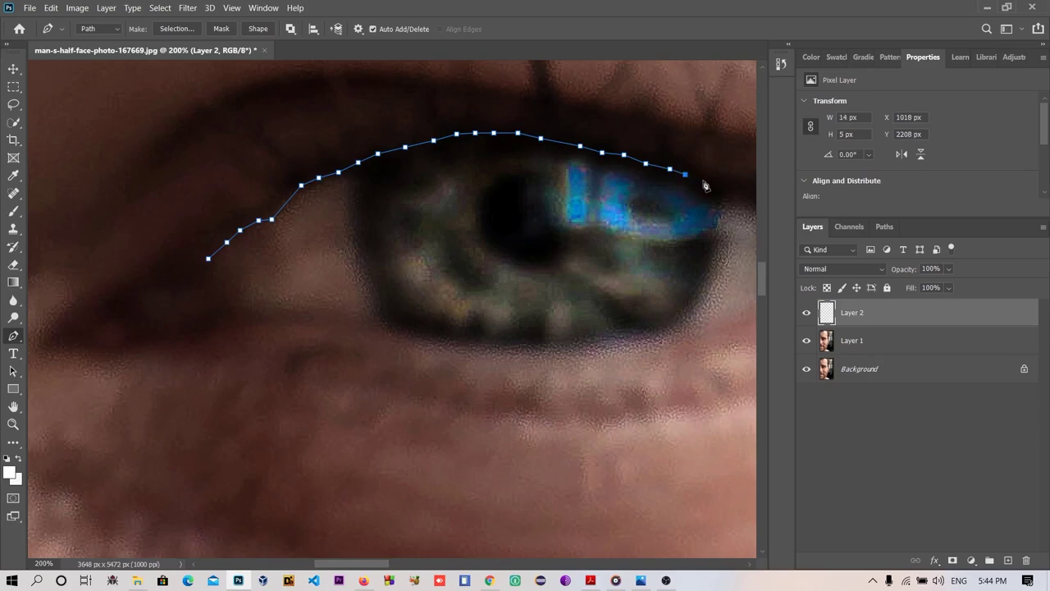
Continue the path down to the eye's right corner and back along the lower lid
{"action": "scroll", "coordinate": [706, 188], "scroll_direction": "right", "scroll_amount": 5}
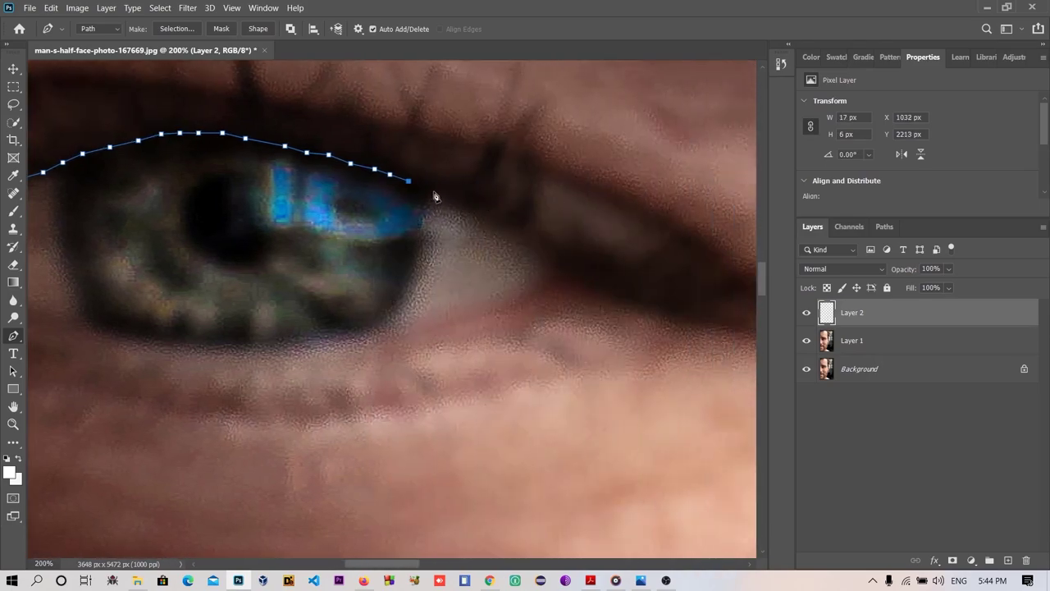
{"action": "left_click", "coordinate": [466, 206]}
{"action": "left_click", "coordinate": [478, 210]}
{"action": "left_click", "coordinate": [508, 226]}
{"action": "left_click", "coordinate": [535, 243]}
{"action": "left_click", "coordinate": [563, 266]}
{"action": "left_click", "coordinate": [557, 282]}
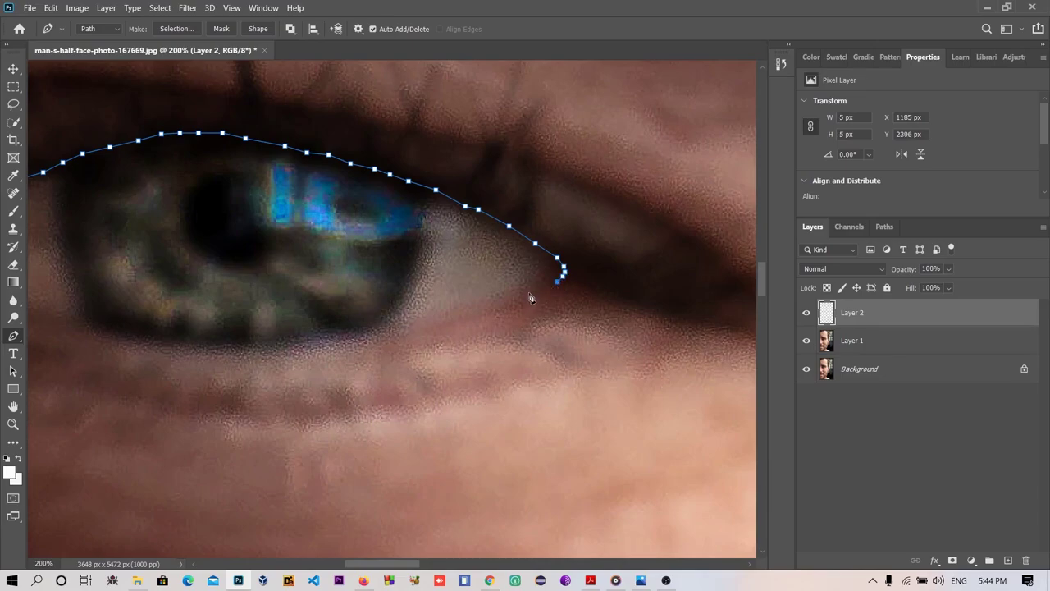
{"action": "left_click", "coordinate": [531, 289]}
{"action": "left_click", "coordinate": [505, 303]}
{"action": "left_click", "coordinate": [378, 339]}
{"action": "left_click", "coordinate": [322, 351]}
{"action": "left_click", "coordinate": [257, 356]}
Finish the lower lid toward the left corner, remove a stray anchor, and close the path
{"action": "left_click_drag", "start_coordinate": [214, 363], "coordinate": [292, 363]}
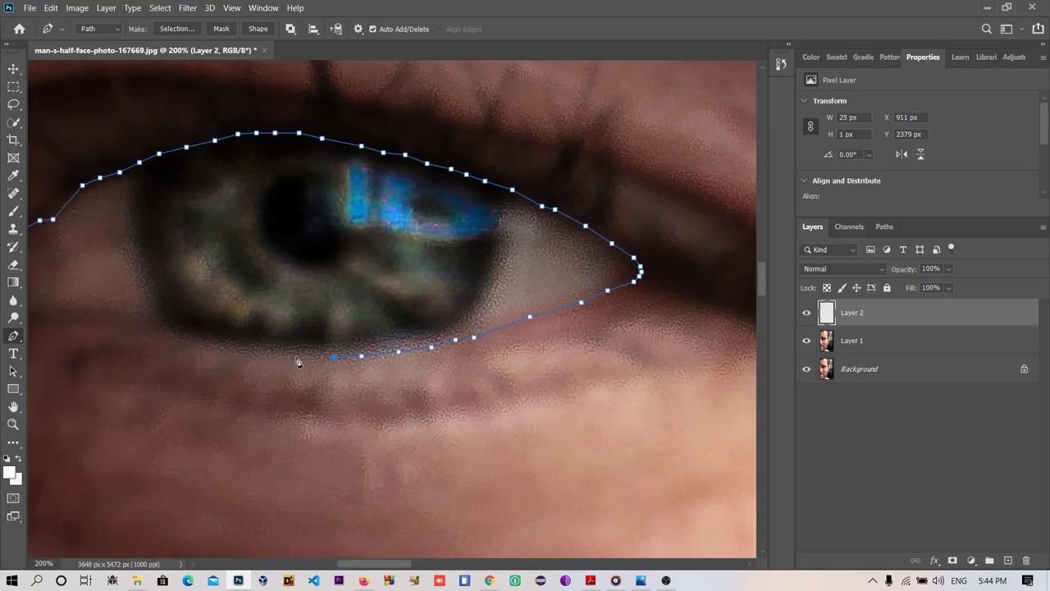
{"action": "left_click", "coordinate": [295, 356]}
{"action": "left_click", "coordinate": [249, 354]}
{"action": "left_click", "coordinate": [192, 349]}
{"action": "left_click", "coordinate": [115, 319]}
{"action": "left_click", "coordinate": [90, 313]}
{"action": "scroll", "coordinate": [91, 318], "scroll_direction": "left", "scroll_amount": 1}
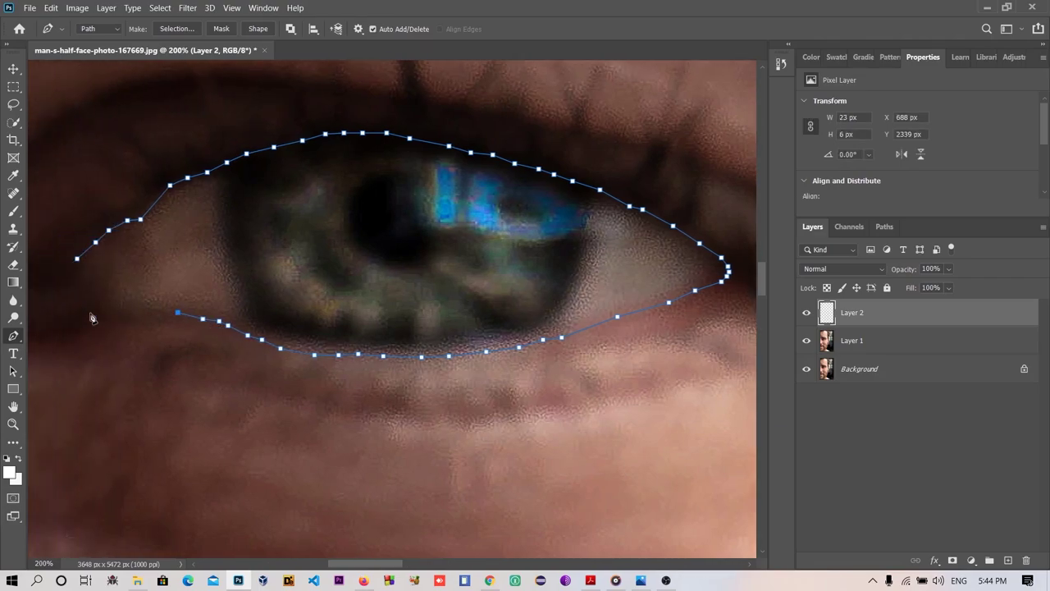
{"action": "left_click", "coordinate": [169, 312]}
{"action": "left_click", "coordinate": [151, 310]}
{"action": "left_click", "coordinate": [110, 308]}
{"action": "key", "text": "ctrl+z"}
{"action": "left_click_drag", "start_coordinate": [88, 297], "coordinate": [84, 286]}
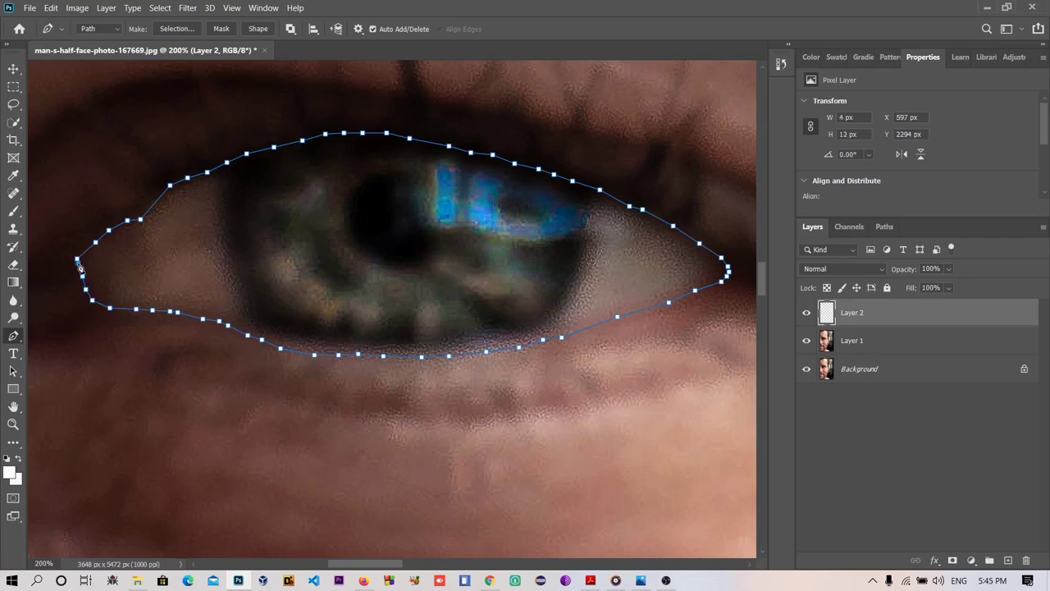
{"action": "left_click", "coordinate": [77, 261]}
Fill the eye path with white at a 22 px feather on Layer 2
{"action": "right_click", "coordinate": [375, 238]}
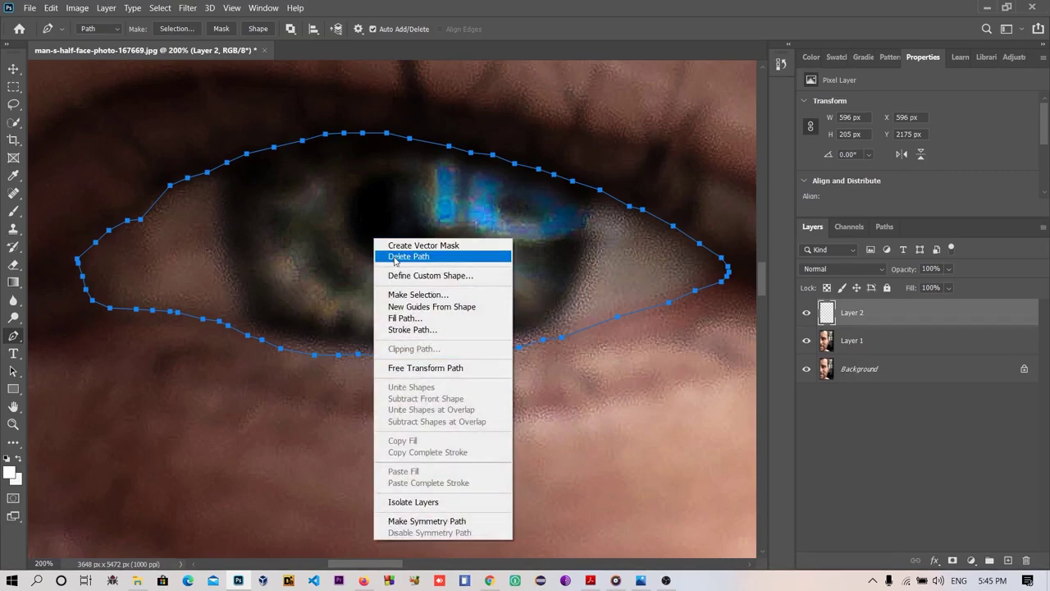
{"action": "left_click", "coordinate": [540, 265]}
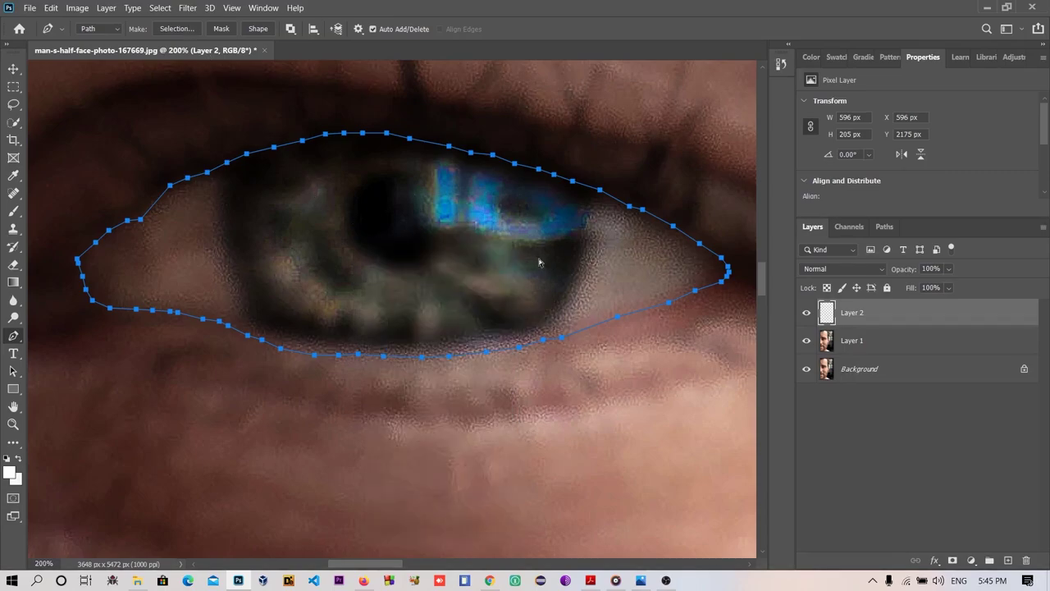
{"action": "key", "text": "ctrl+minus"}
{"action": "key", "text": "ctrl+minus"}
{"action": "key", "text": "ctrl+minus"}
{"action": "key", "text": "ctrl+plus"}
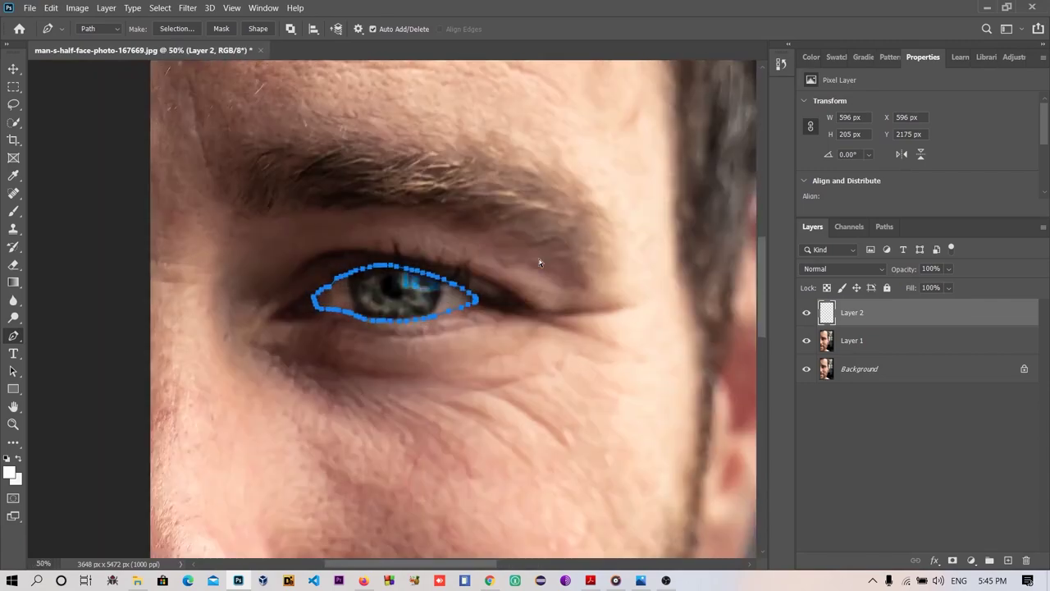
{"action": "key", "text": "ctrl+plus"}
{"action": "key", "text": "ctrl+plus"}
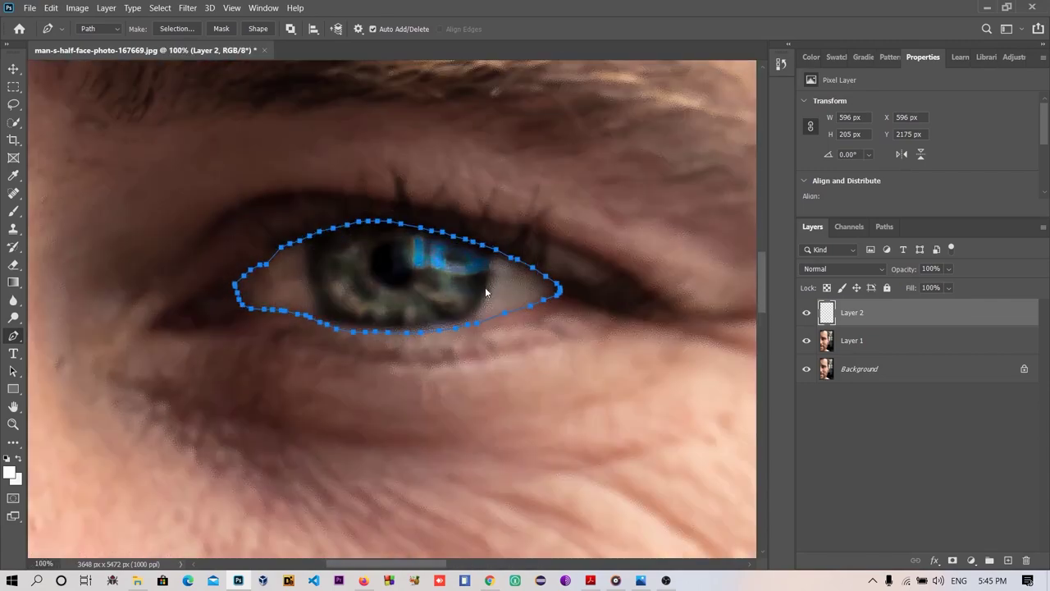
{"action": "right_click", "coordinate": [485, 289]}
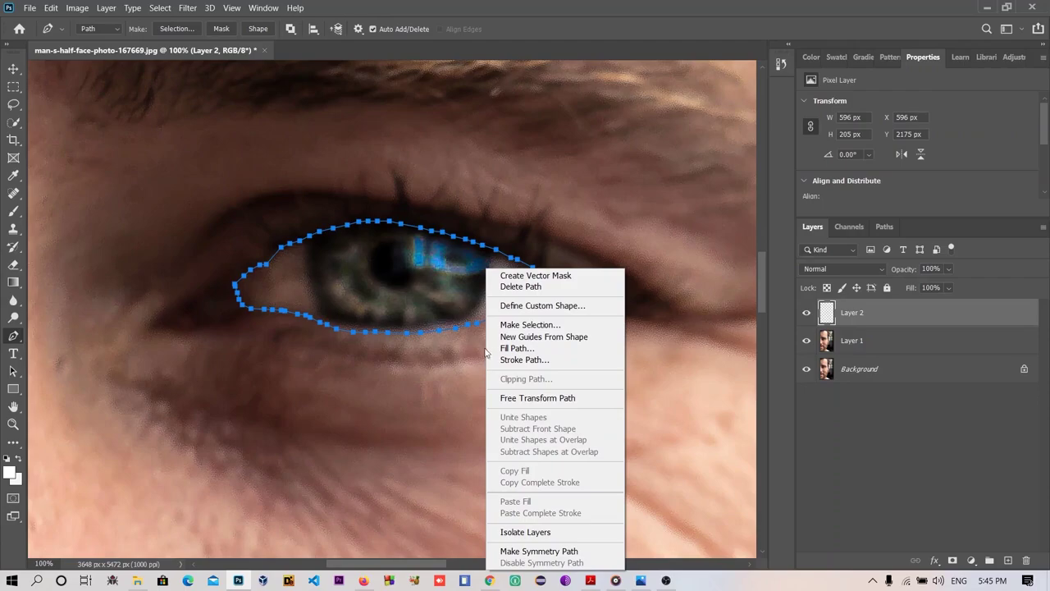
{"action": "left_click", "coordinate": [505, 348]}
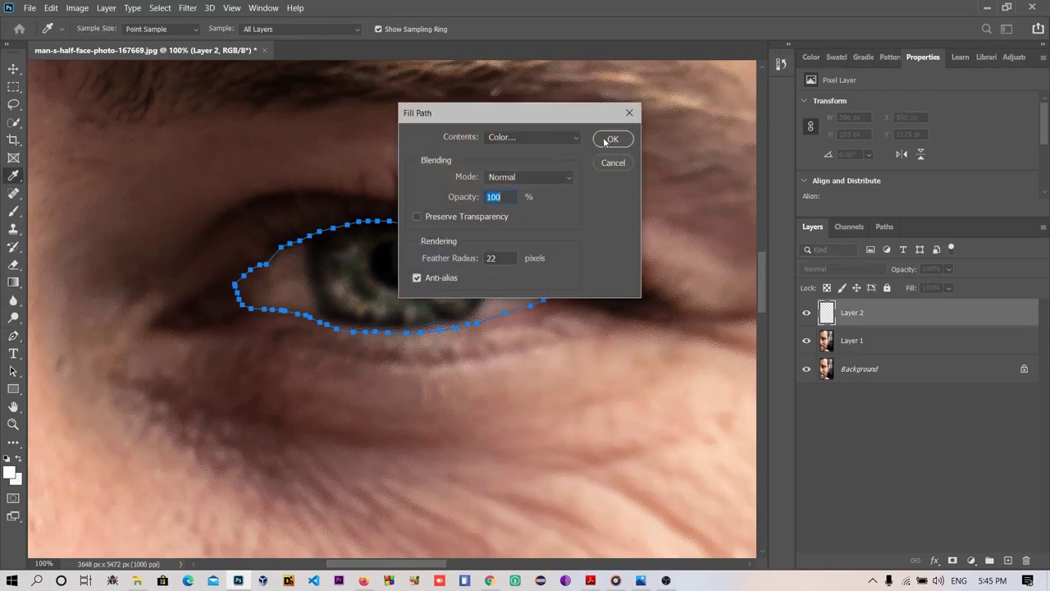
{"action": "left_click", "coordinate": [608, 139]}
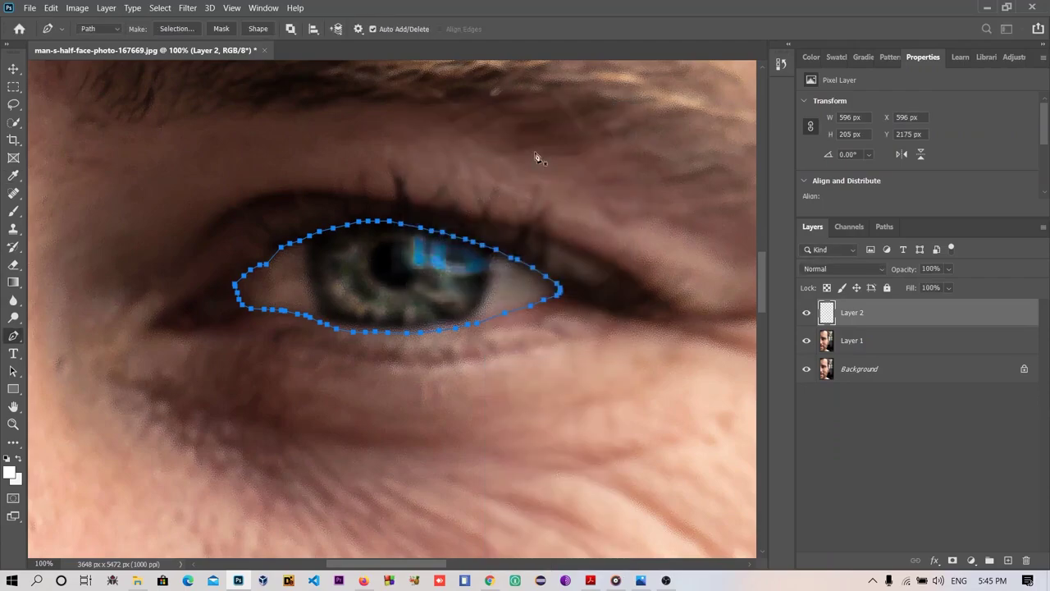
Turn the path into a 10 px feathered selection, fill it white, deselect and zoom out
{"action": "left_click", "coordinate": [184, 33]}
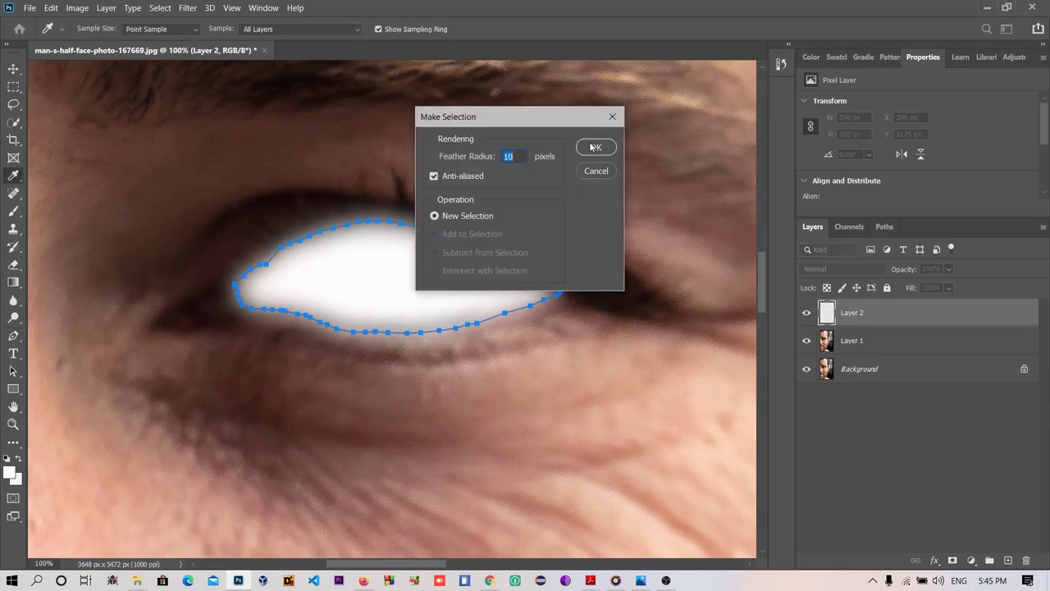
{"action": "left_click", "coordinate": [594, 147]}
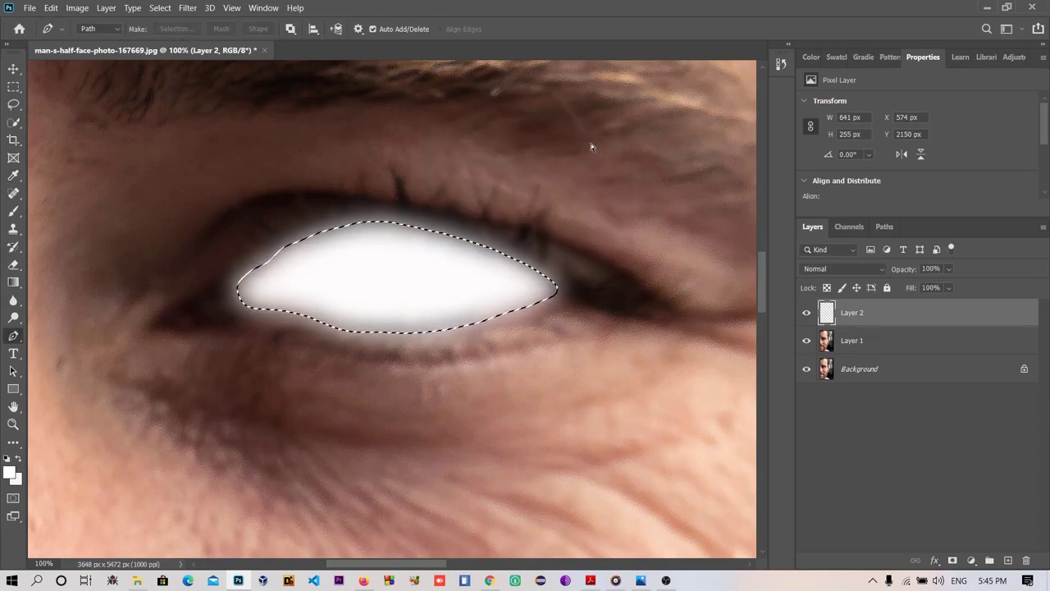
{"action": "key", "text": "ctrl+d"}
{"action": "key", "text": "ctrl+minus"}
{"action": "key", "text": "ctrl+minus"}
{"action": "key", "text": "ctrl+minus"}
{"action": "key", "text": "ctrl+minus"}
{"action": "key", "text": "ctrl+minus"}
{"action": "key", "text": "ctrl+minus"}
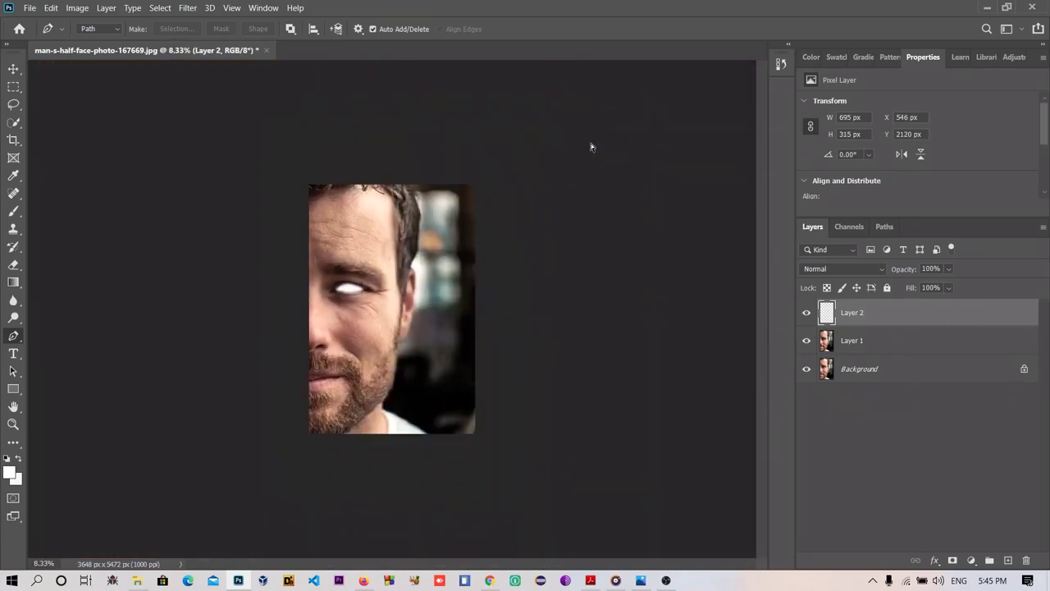
{"action": "key", "text": "ctrl+plus"}
{"action": "key", "text": "ctrl+plus"}
{"action": "key", "text": "ctrl+plus"}
{"action": "key", "text": "ctrl+plus"}
{"action": "key", "text": "ctrl+plus"}
{"action": "key", "text": "ctrl+minus"}
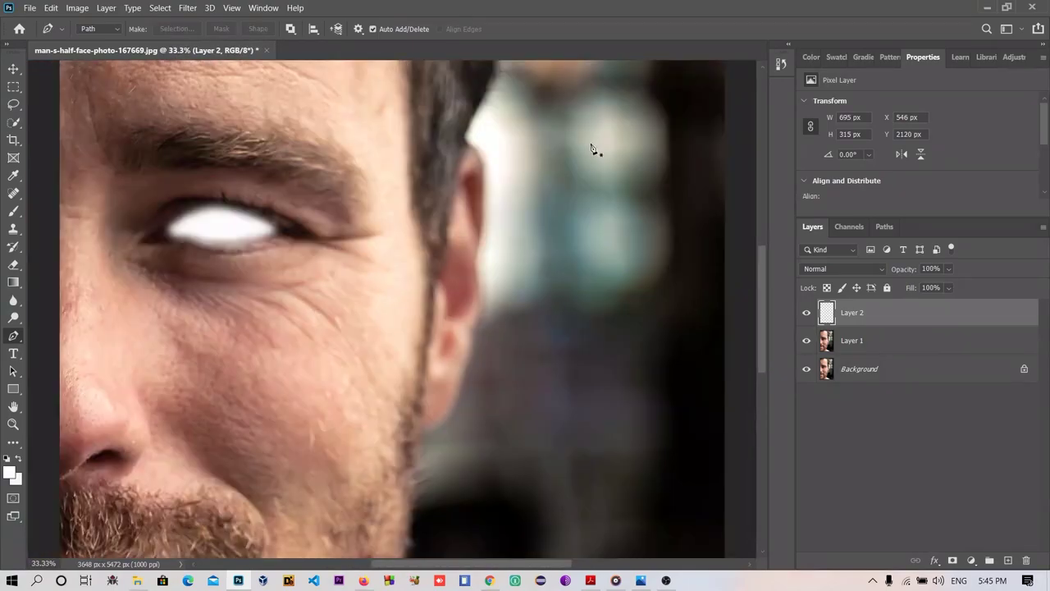
{"action": "scroll", "coordinate": [592, 148], "scroll_direction": "left", "scroll_amount": 5}
Add a new layer and set up a soft 120 px, 0% hardness brush
{"action": "left_click", "coordinate": [1008, 560]}
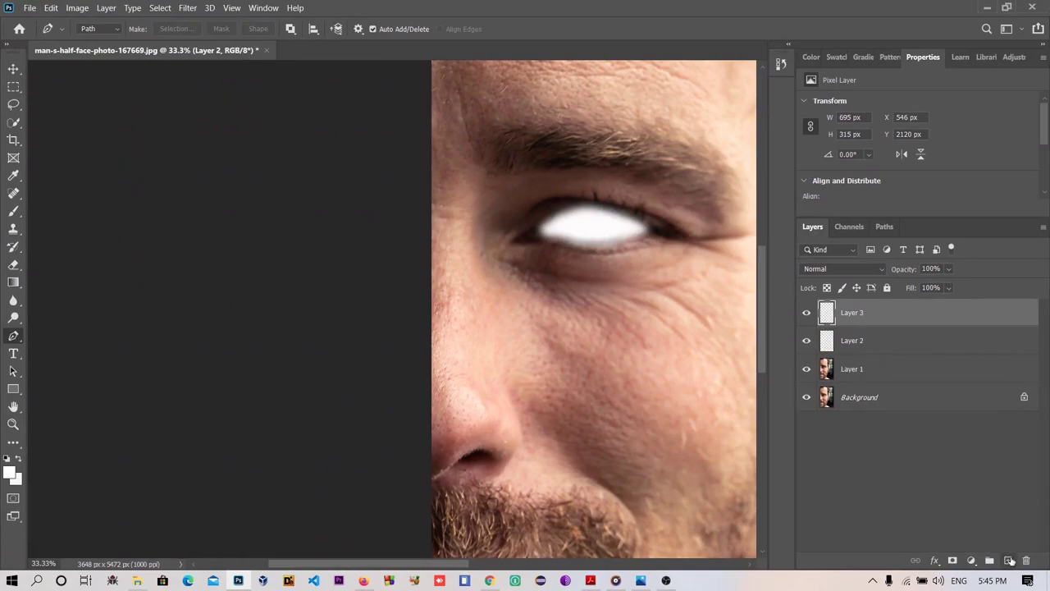
{"action": "left_click", "coordinate": [13, 210]}
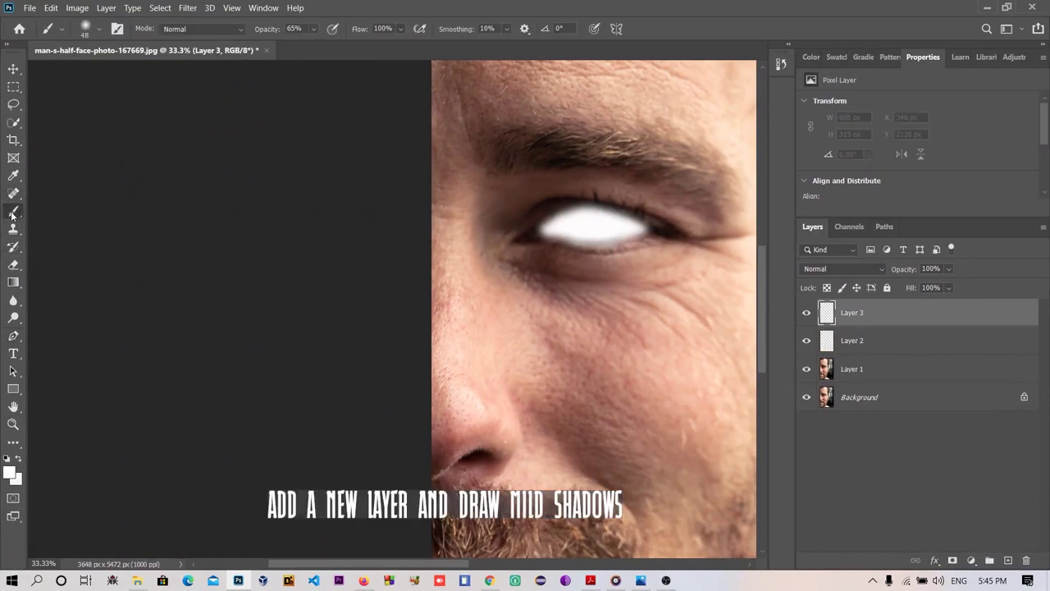
{"action": "left_click", "coordinate": [100, 29]}
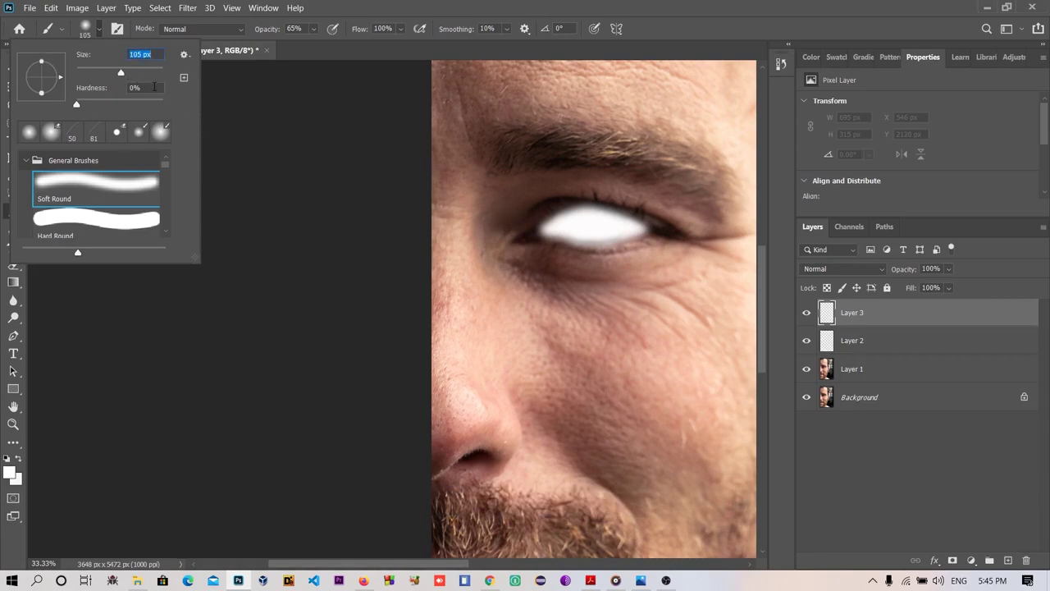
{"action": "left_click_drag", "start_coordinate": [128, 71], "coordinate": [133, 75]}
Set the foreground colour to light grey #aeabab
{"action": "left_click", "coordinate": [9, 472]}
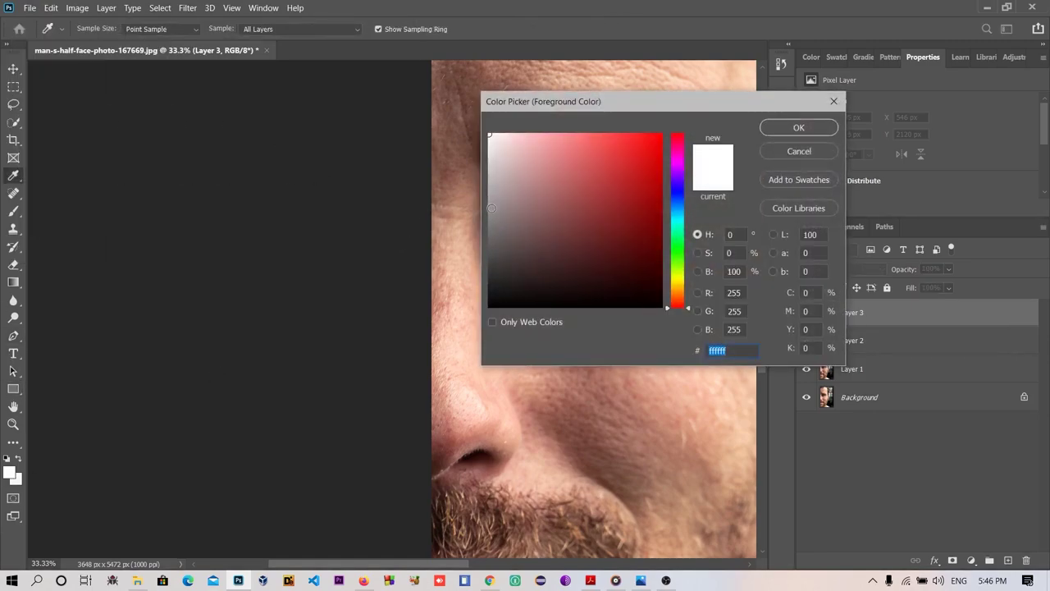
{"action": "left_click", "coordinate": [492, 208]}
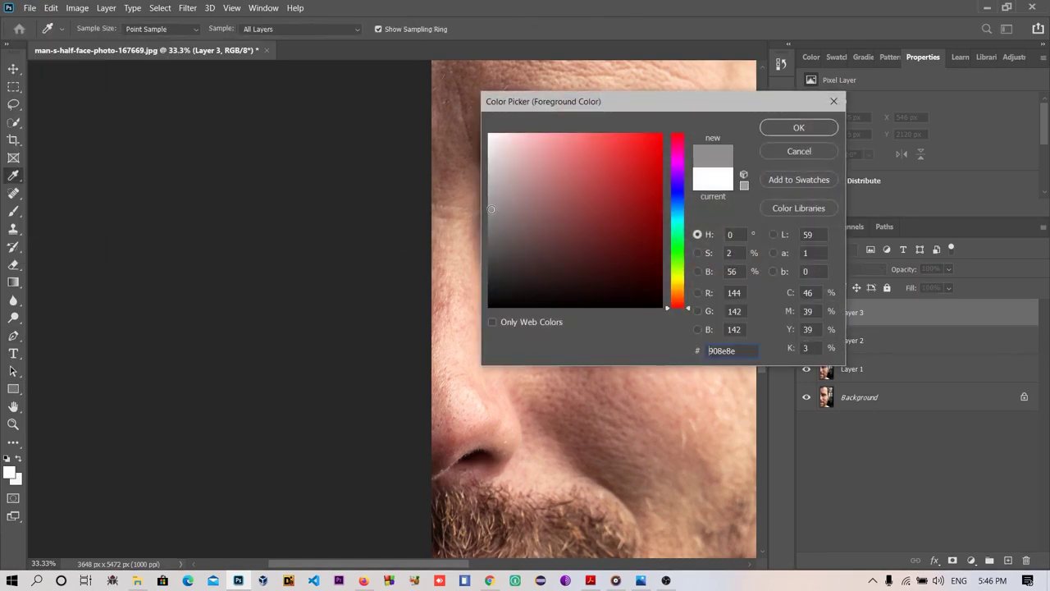
{"action": "left_click", "coordinate": [492, 189]}
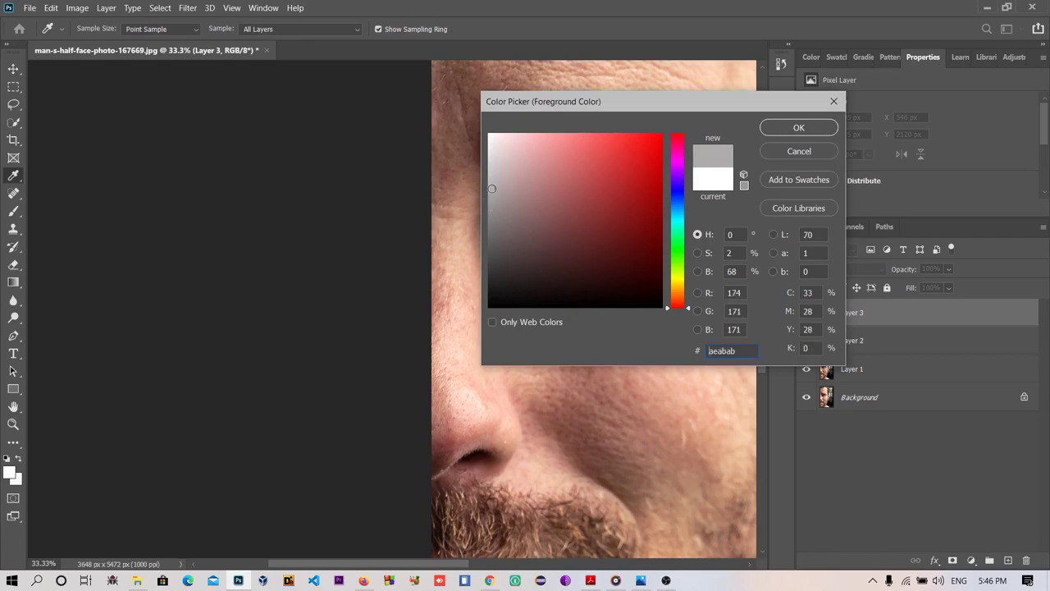
{"action": "left_click", "coordinate": [792, 128]}
Paint two grey strokes across the white eye, then undo the second one
{"action": "left_click", "coordinate": [13, 211]}
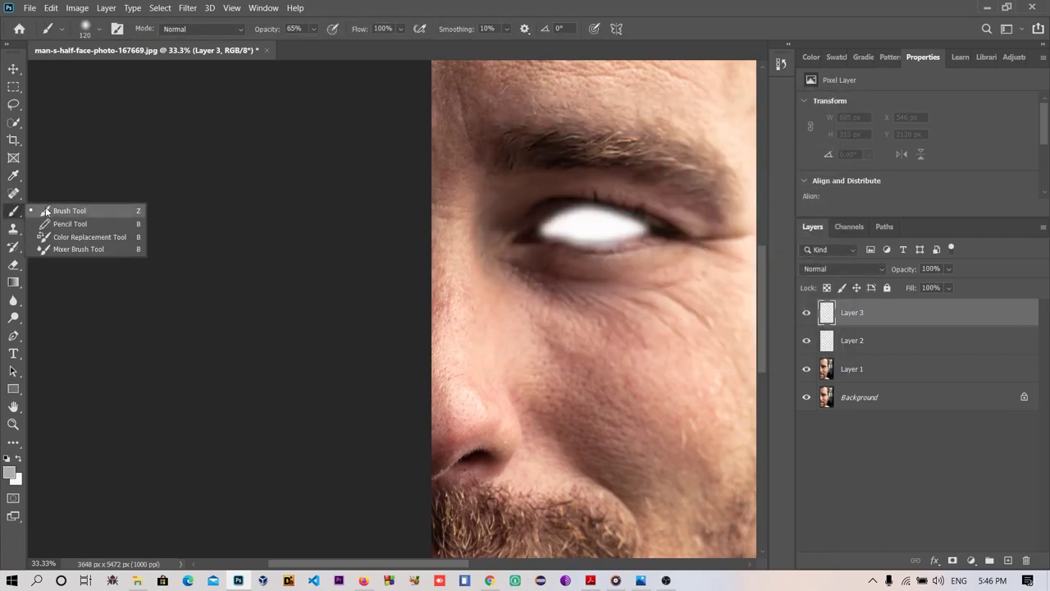
{"action": "left_click", "coordinate": [46, 211]}
{"action": "scroll", "coordinate": [414, 209], "scroll_direction": "up", "scroll_amount": 5}
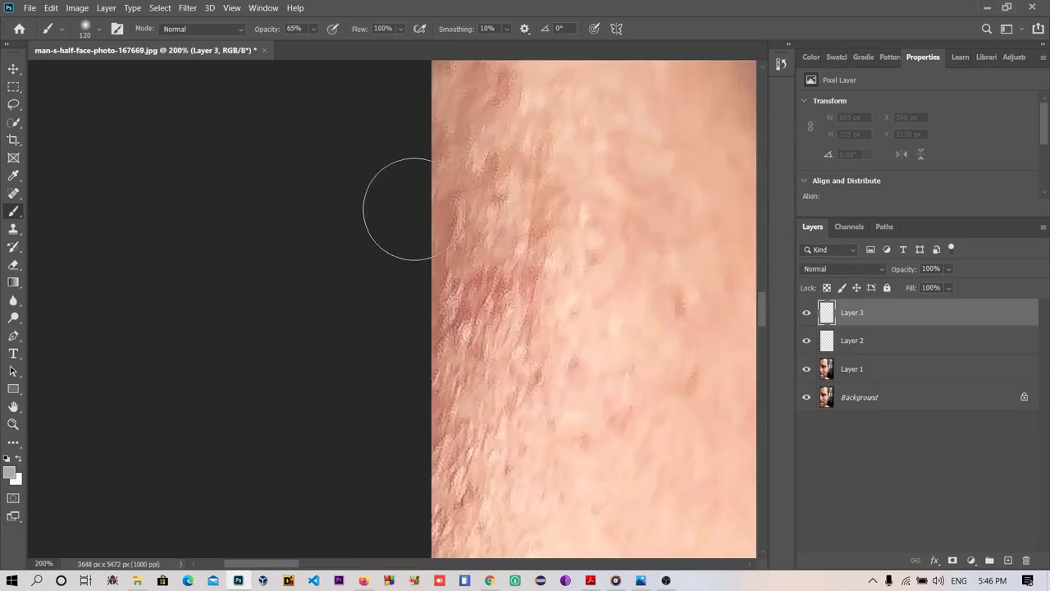
{"action": "scroll", "coordinate": [414, 209], "scroll_direction": "right", "scroll_amount": 10}
{"action": "scroll", "coordinate": [414, 208], "scroll_direction": "up", "scroll_amount": 5}
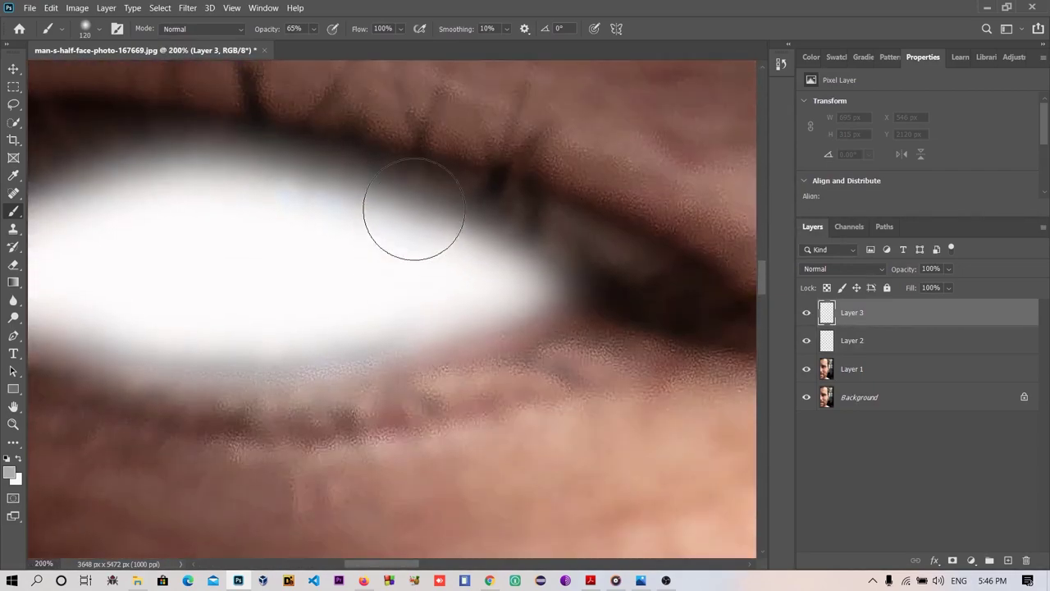
{"action": "scroll", "coordinate": [414, 209], "scroll_direction": "left", "scroll_amount": 10}
{"action": "scroll", "coordinate": [415, 209], "scroll_direction": "up", "scroll_amount": 3}
{"action": "scroll", "coordinate": [415, 209], "scroll_direction": "down", "scroll_amount": 2}
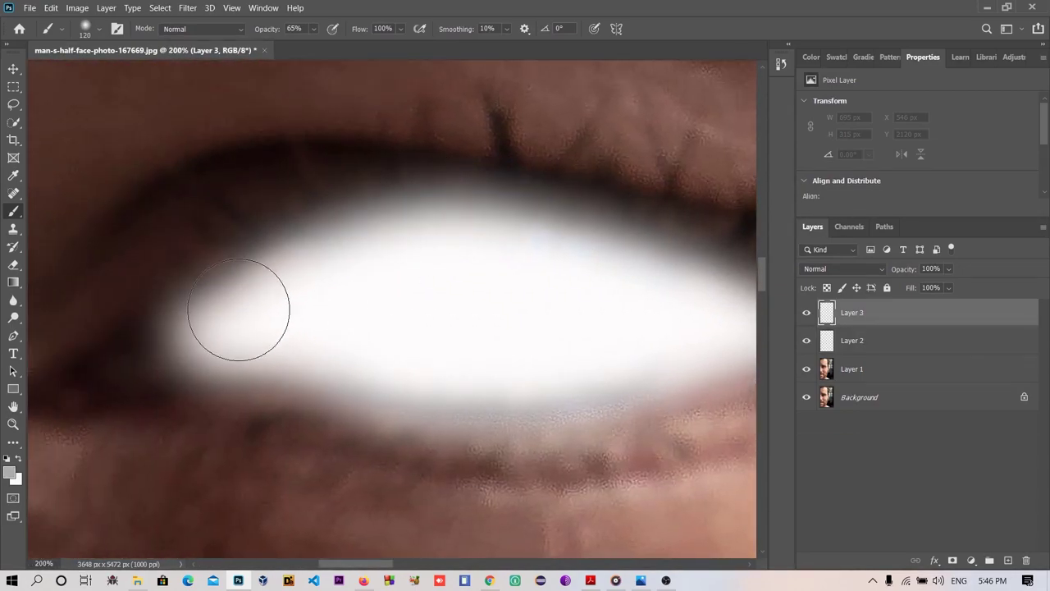
{"action": "mouse_move", "coordinate": [238, 309]}
{"action": "left_mouse_down"}
{"action": "mouse_move", "coordinate": [561, 256]}
{"action": "mouse_move", "coordinate": [632, 277]}
{"action": "left_mouse_up"}
{"action": "mouse_move", "coordinate": [270, 335]}
{"action": "left_mouse_down"}
{"action": "mouse_move", "coordinate": [327, 358]}
{"action": "mouse_move", "coordinate": [492, 383]}
{"action": "mouse_move", "coordinate": [707, 355]}
{"action": "left_mouse_up"}
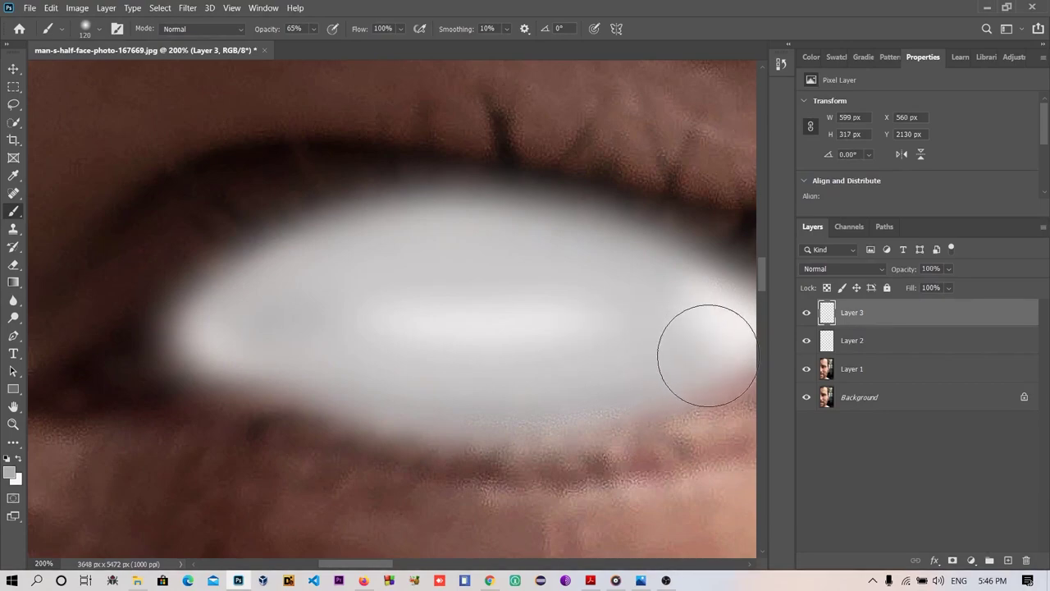
{"action": "scroll", "coordinate": [703, 347], "scroll_direction": "right", "scroll_amount": 5}
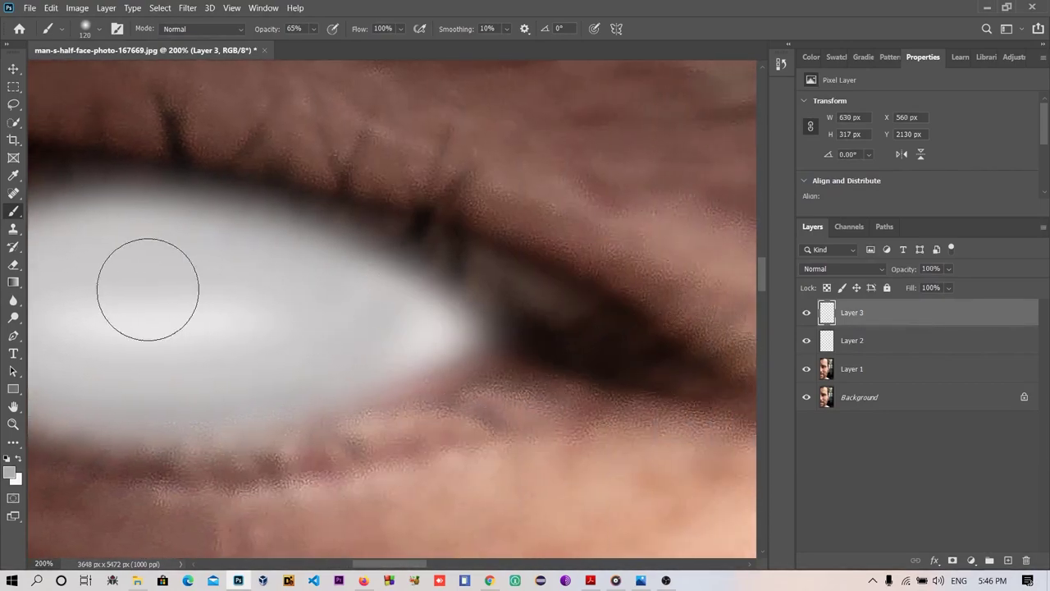
{"action": "scroll", "coordinate": [148, 289], "scroll_direction": "left", "scroll_amount": 5}
{"action": "key", "text": "ctrl+z"}
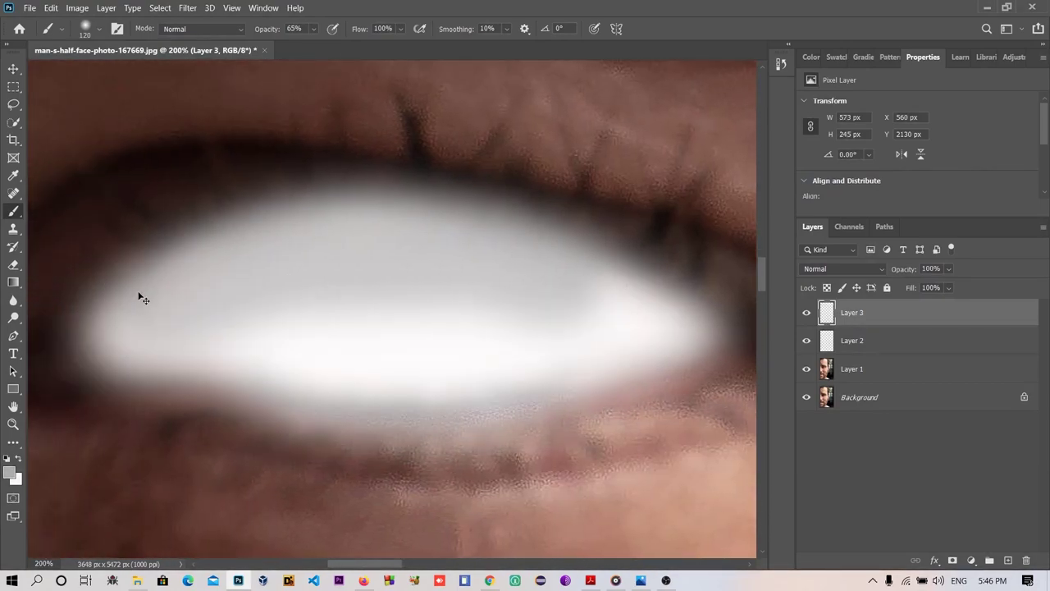
Resize the brush to 81 px and shade the upper, lower and middle eye in grey
{"action": "left_click", "coordinate": [98, 31]}
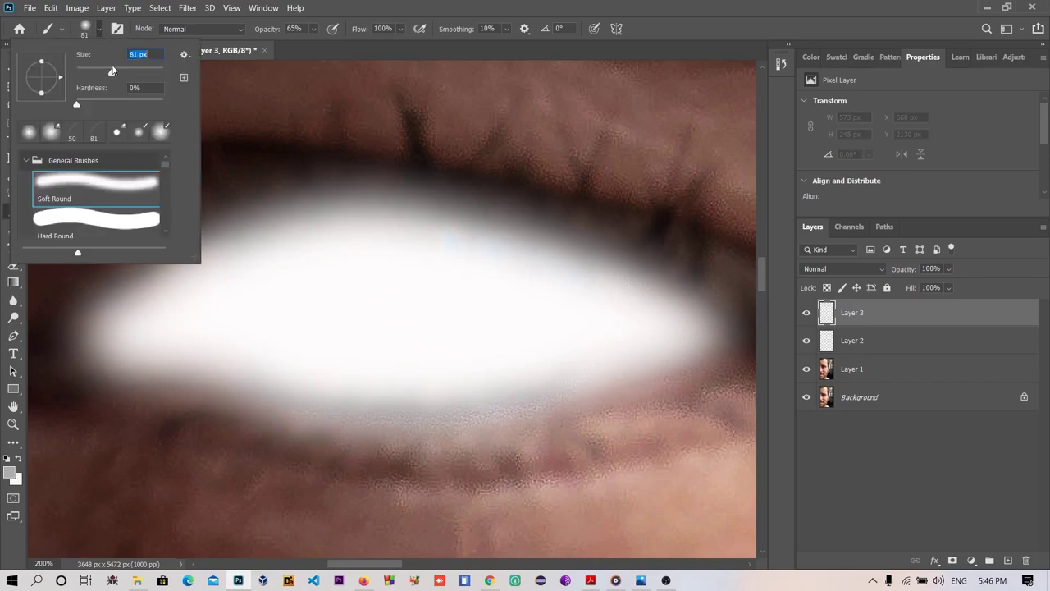
{"action": "left_click", "coordinate": [138, 312]}
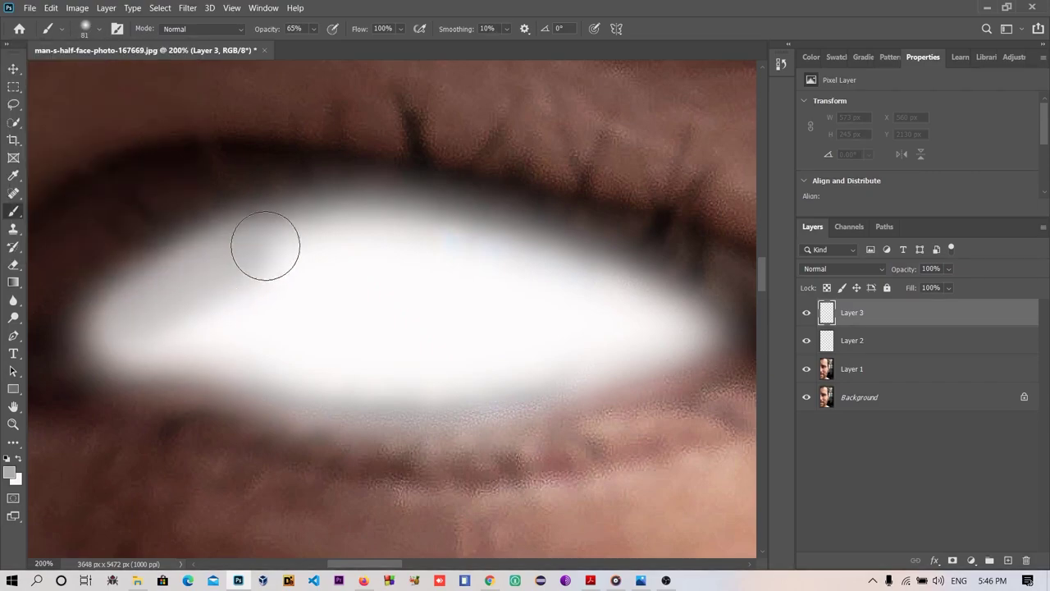
{"action": "mouse_move", "coordinate": [266, 245]}
{"action": "left_mouse_down"}
{"action": "mouse_move", "coordinate": [352, 228]}
{"action": "mouse_move", "coordinate": [610, 284]}
{"action": "mouse_move", "coordinate": [655, 313]}
{"action": "left_mouse_up"}
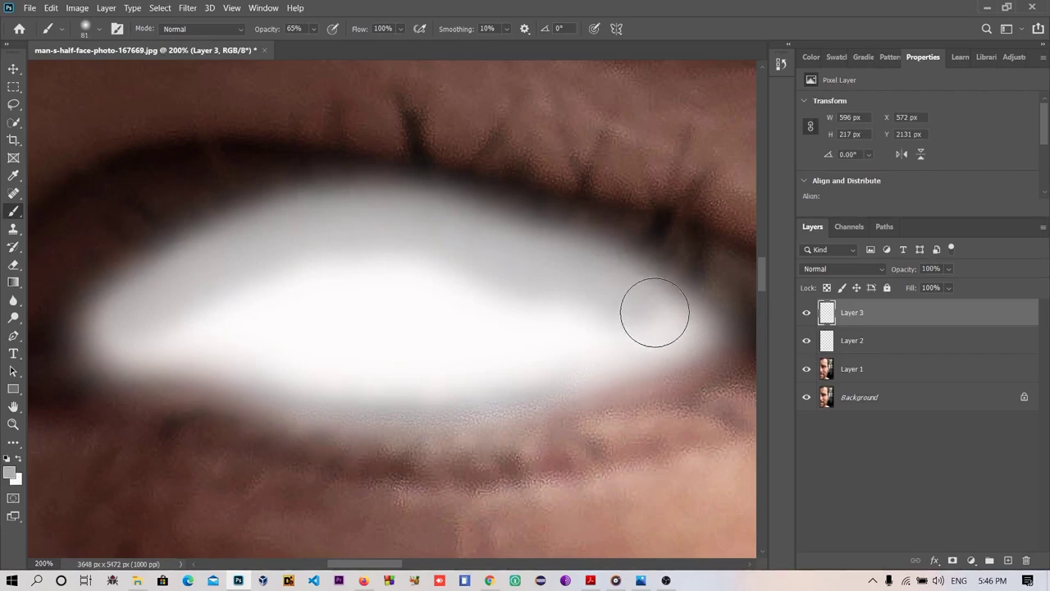
{"action": "mouse_move", "coordinate": [167, 347]}
{"action": "left_mouse_down"}
{"action": "mouse_move", "coordinate": [403, 389]}
{"action": "mouse_move", "coordinate": [529, 378]}
{"action": "mouse_move", "coordinate": [665, 337]}
{"action": "left_mouse_up"}
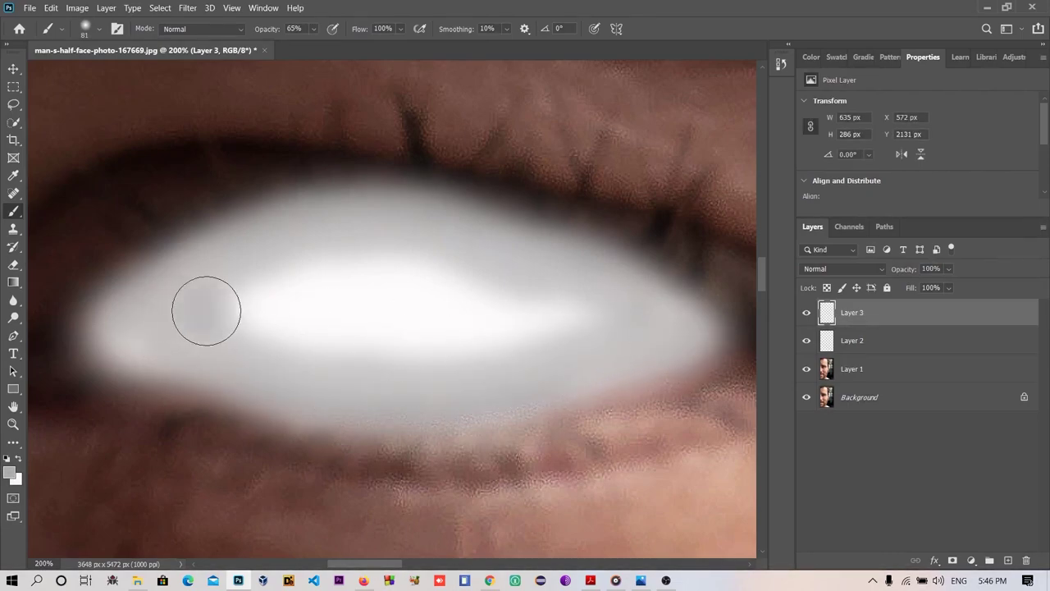
{"action": "mouse_move", "coordinate": [206, 311]}
{"action": "left_mouse_down"}
{"action": "mouse_move", "coordinate": [291, 344]}
{"action": "mouse_move", "coordinate": [468, 360]}
{"action": "left_mouse_up"}
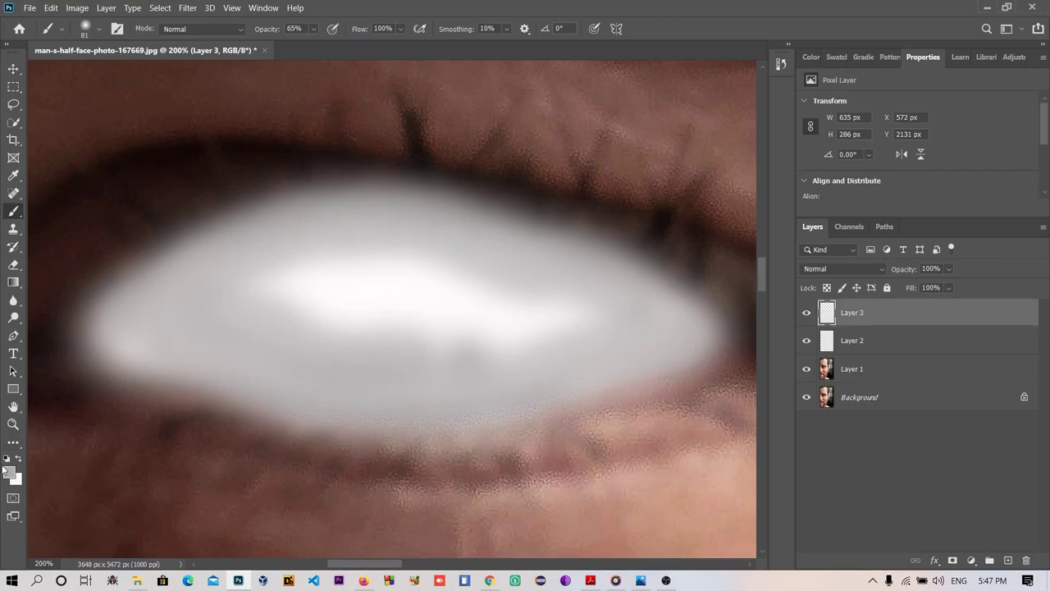
Change the foreground to #737171, add an empty Layer 4, and reselect Layer 3
{"action": "left_click", "coordinate": [6, 471]}
{"action": "left_click", "coordinate": [491, 220]}
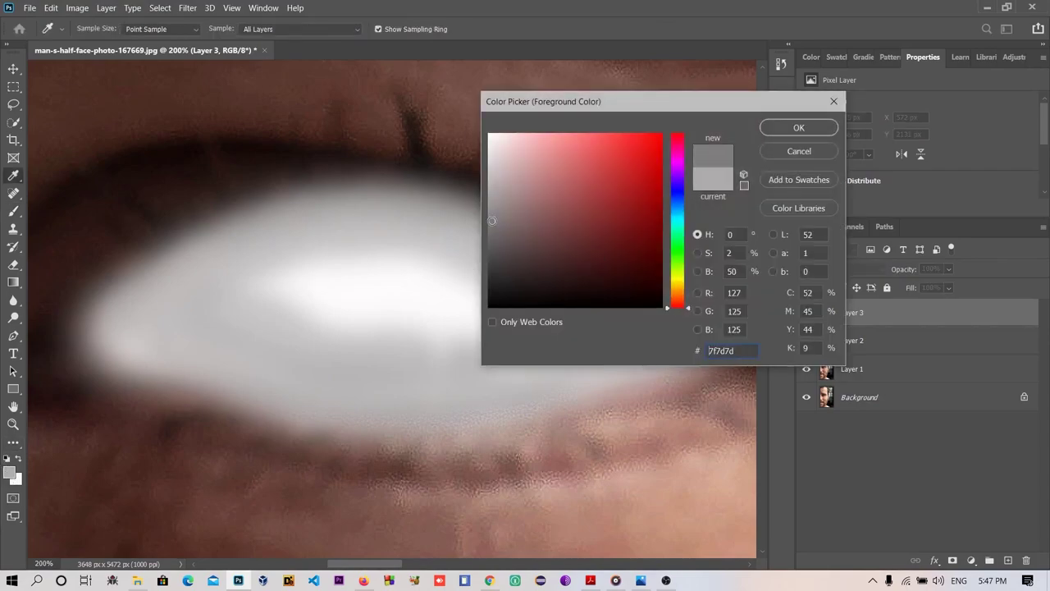
{"action": "left_click_drag", "start_coordinate": [492, 220], "coordinate": [491, 229]}
{"action": "left_click", "coordinate": [817, 125]}
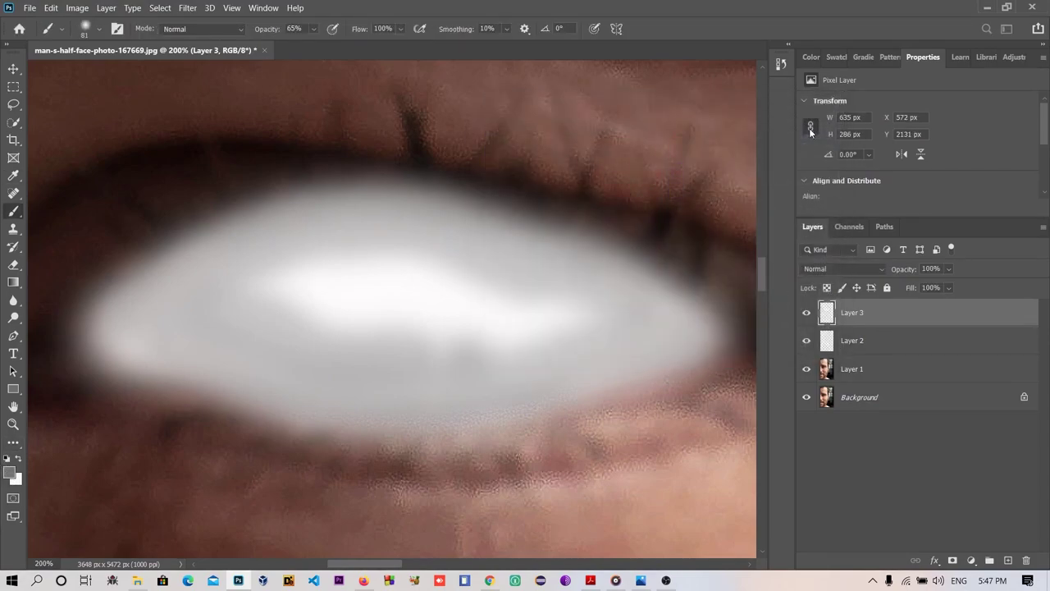
{"action": "left_click", "coordinate": [1007, 562]}
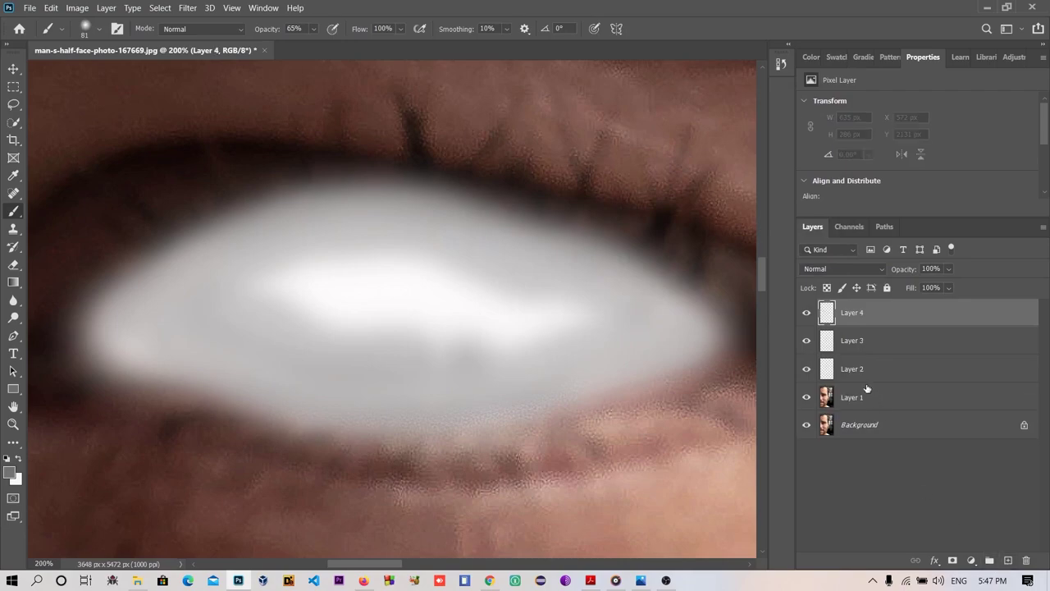
{"action": "left_click", "coordinate": [879, 345]}
Apply a Gaussian Blur to Layer 3's grey eye shading
{"action": "left_click", "coordinate": [188, 9]}
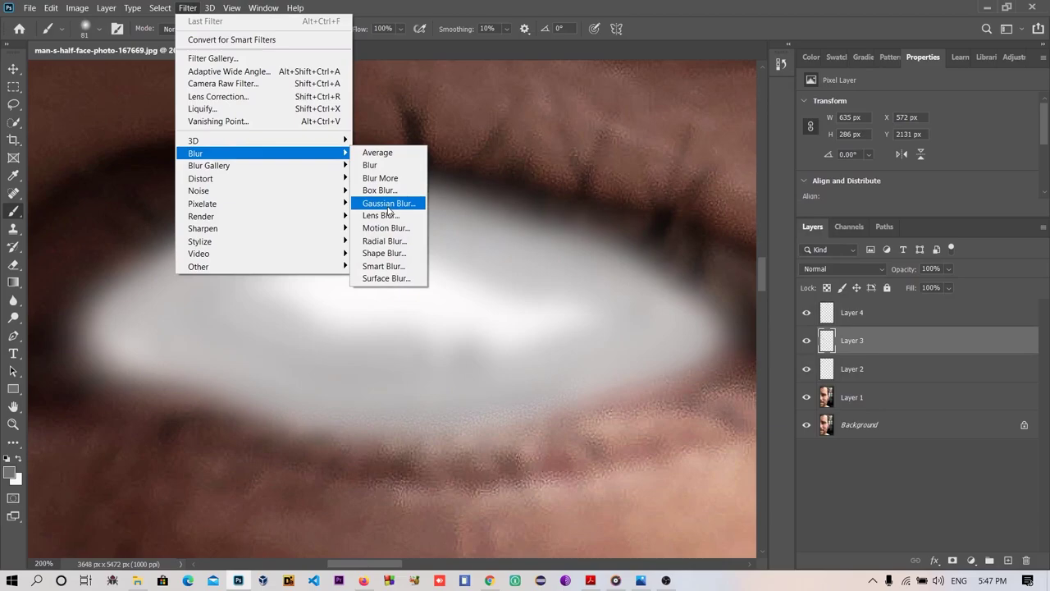
{"action": "left_click", "coordinate": [388, 202]}
{"action": "left_click", "coordinate": [596, 127]}
{"action": "key", "text": "b"}
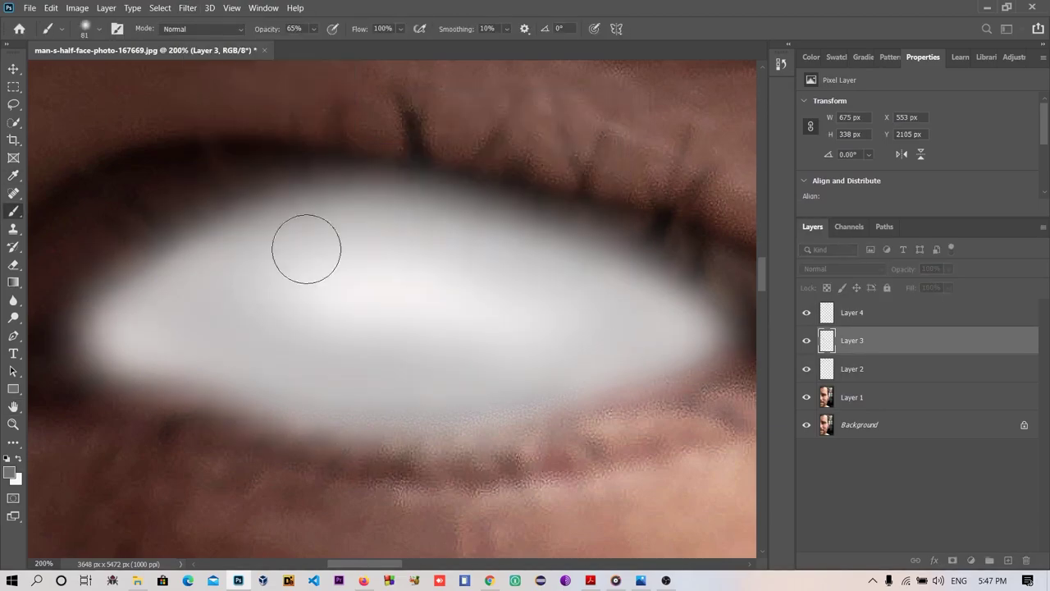
{"action": "scroll", "coordinate": [305, 247], "scroll_direction": "down", "scroll_amount": 3}
{"action": "scroll", "coordinate": [305, 247], "scroll_direction": "down", "scroll_amount": 2}
{"action": "scroll", "coordinate": [305, 248], "scroll_direction": "up", "scroll_amount": 2}
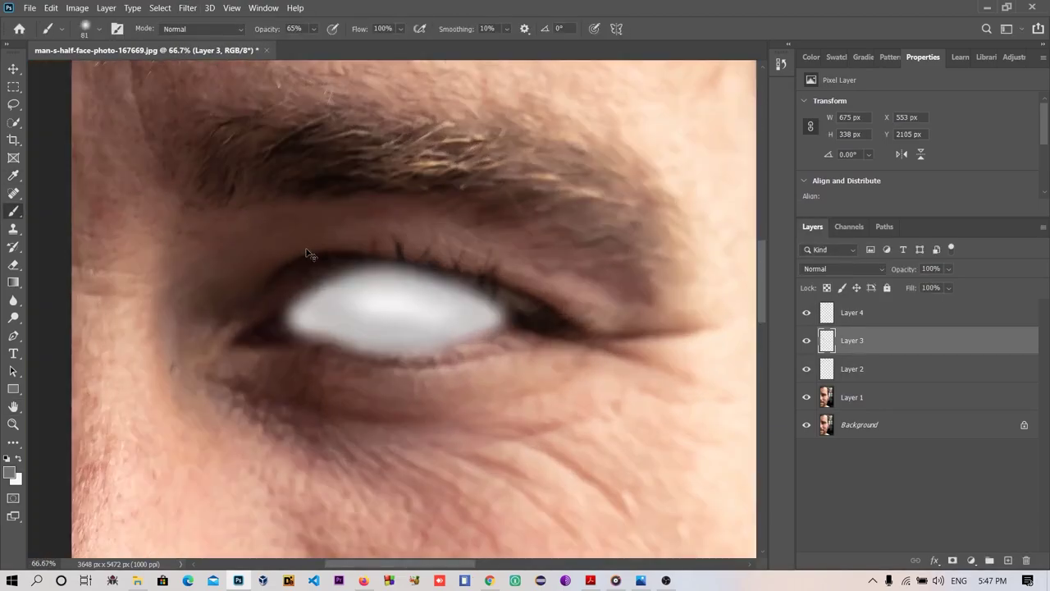
{"action": "scroll", "coordinate": [306, 247], "scroll_direction": "up", "scroll_amount": 4}
{"action": "scroll", "coordinate": [305, 247], "scroll_direction": "down", "scroll_amount": 2}
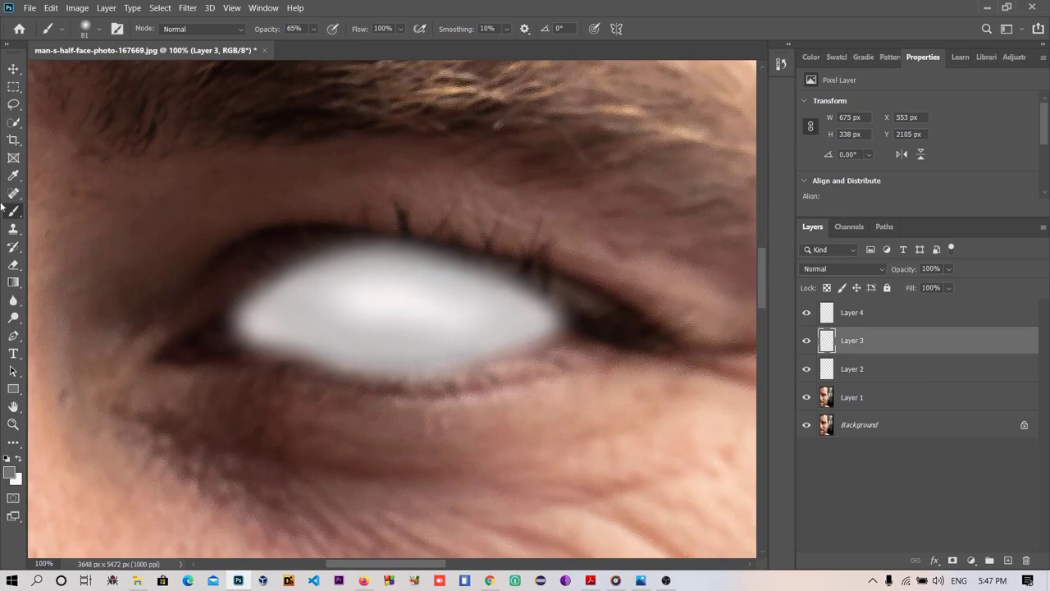
Erase the white spill along the eye's upper and lower edges with the Eraser Tool
{"action": "right_click", "coordinate": [15, 267]}
{"action": "left_click", "coordinate": [64, 263]}
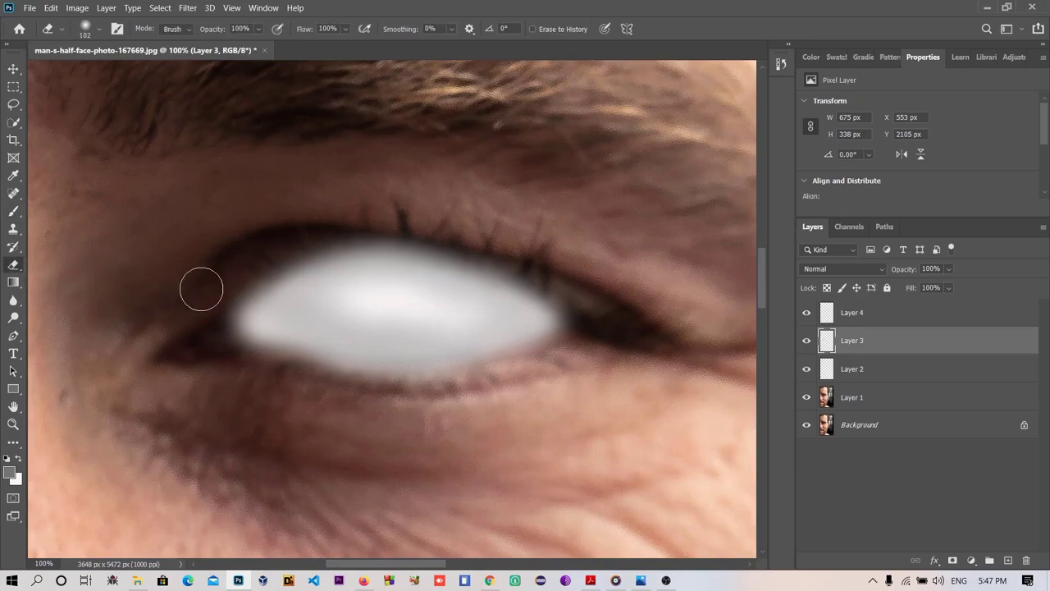
{"action": "left_click_drag", "start_coordinate": [387, 227], "coordinate": [327, 228]}
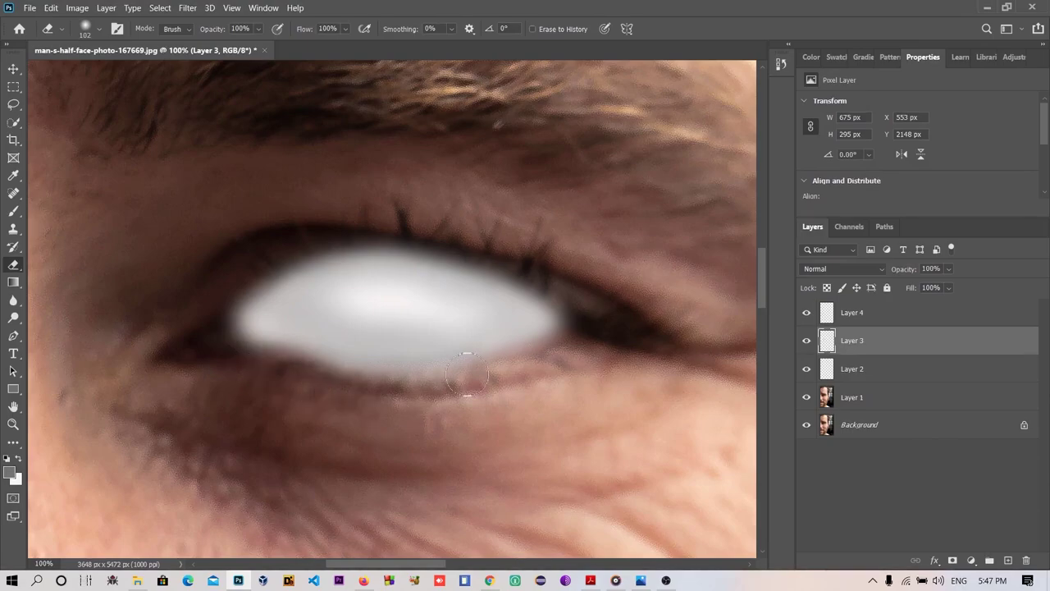
{"action": "left_click_drag", "start_coordinate": [391, 415], "coordinate": [531, 354]}
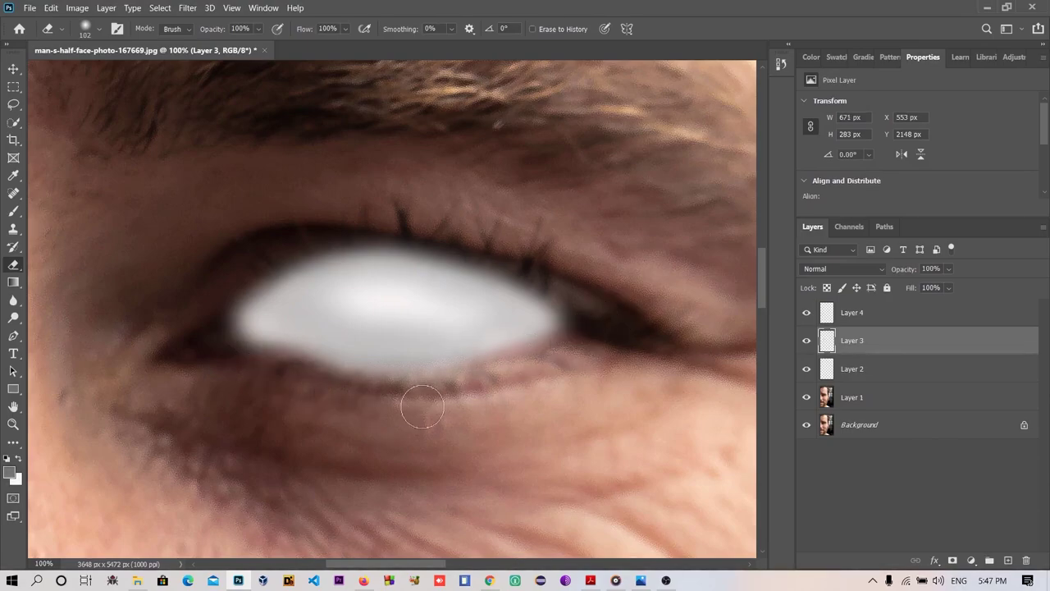
{"action": "left_click", "coordinate": [420, 408]}
{"action": "scroll", "coordinate": [245, 374], "scroll_direction": "down", "scroll_amount": 7}
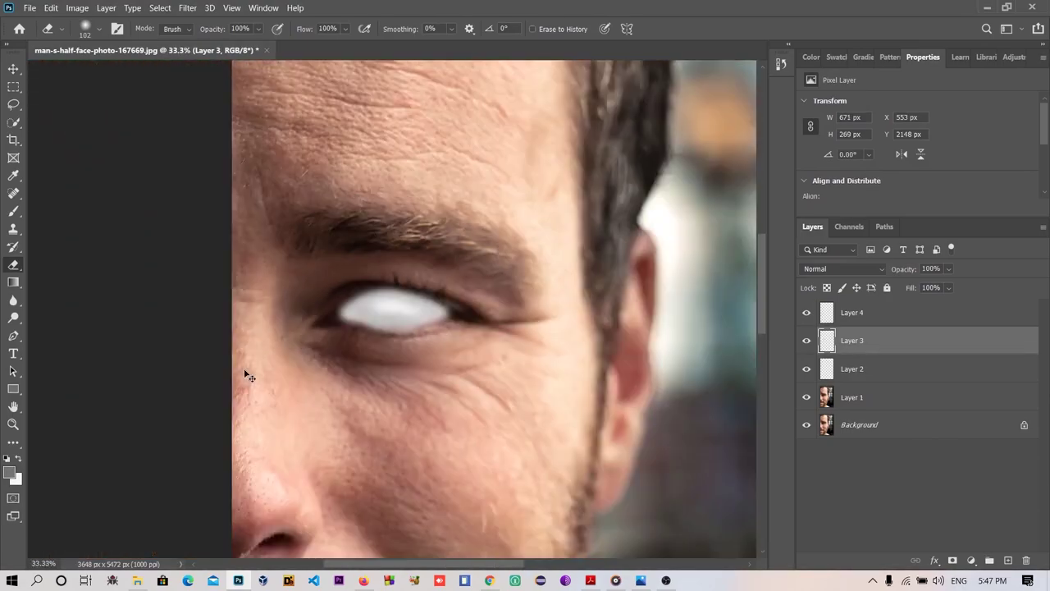
{"action": "scroll", "coordinate": [244, 374], "scroll_direction": "up", "scroll_amount": 3}
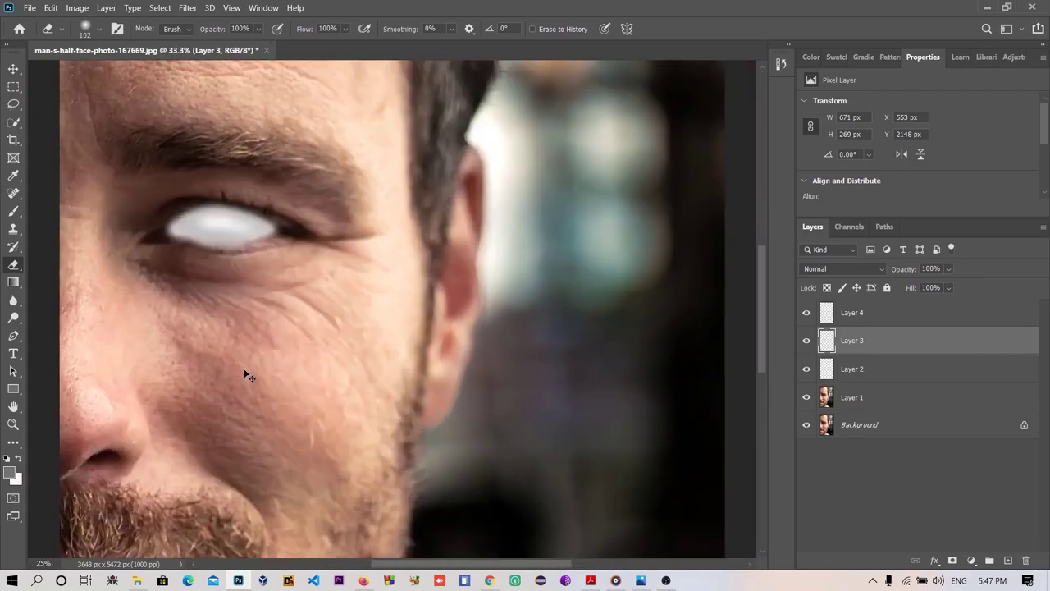
{"action": "scroll", "coordinate": [244, 374], "scroll_direction": "left", "scroll_amount": 3}
{"action": "scroll", "coordinate": [244, 374], "scroll_direction": "up", "scroll_amount": 1}
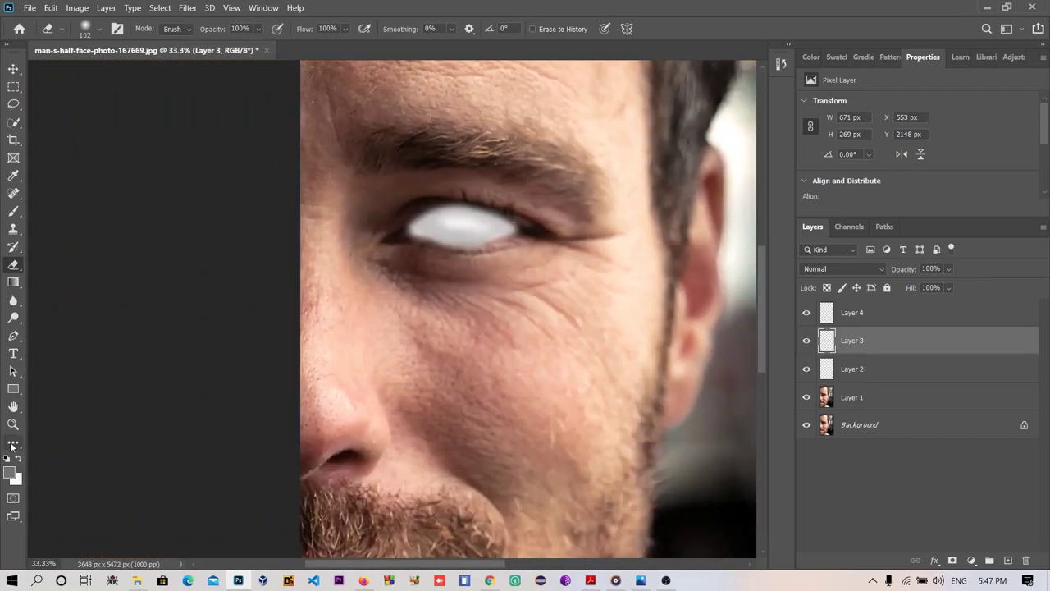
{"action": "left_click", "coordinate": [13, 210]}
Select Layer 4 and choose a darker grey foreground colour
{"action": "left_click", "coordinate": [89, 209]}
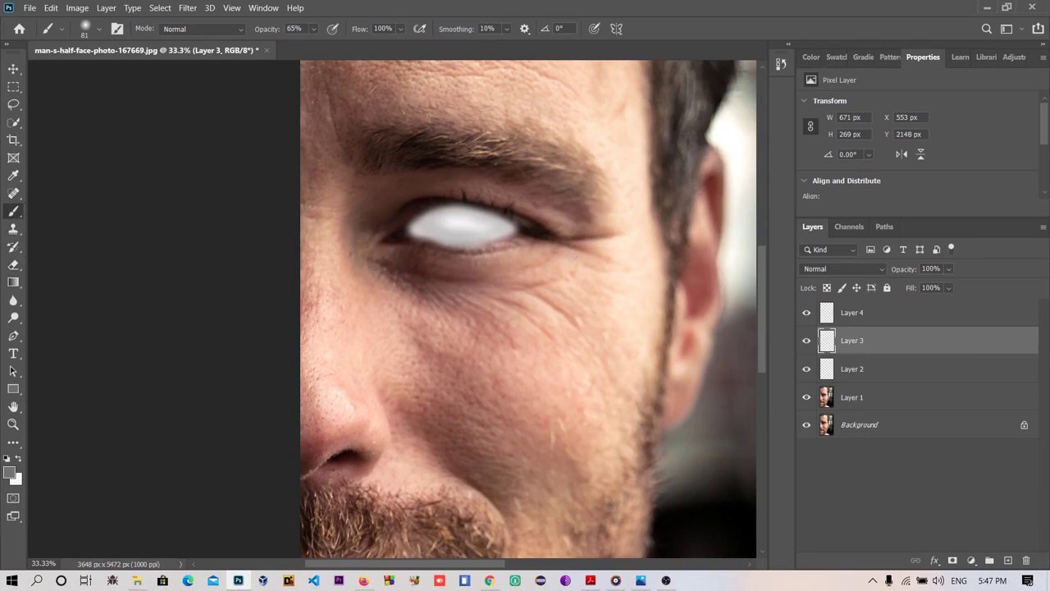
{"action": "left_click", "coordinate": [856, 312]}
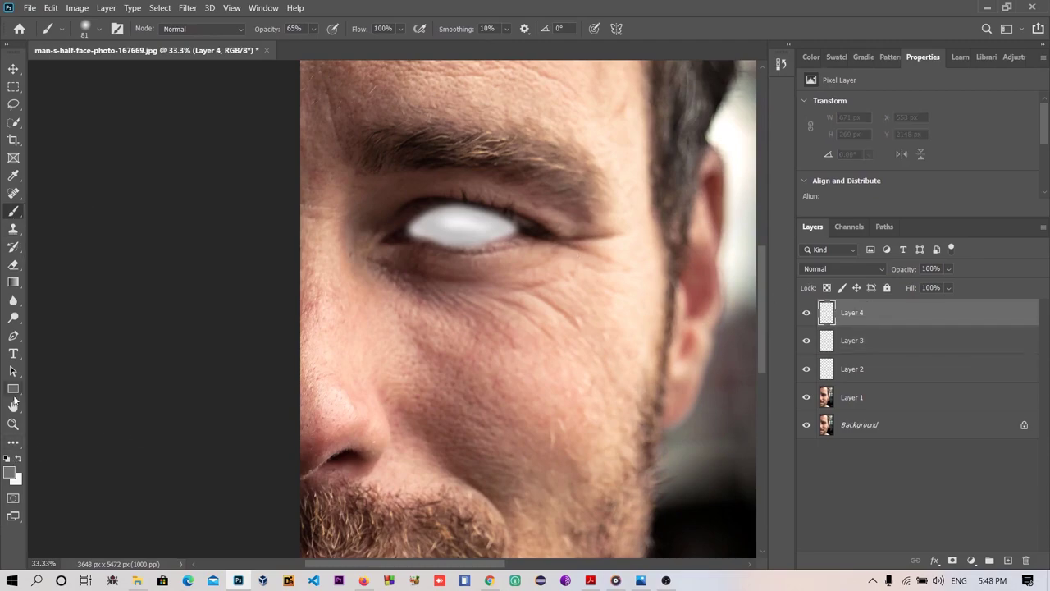
{"action": "left_click", "coordinate": [14, 389]}
{"action": "left_click", "coordinate": [10, 474]}
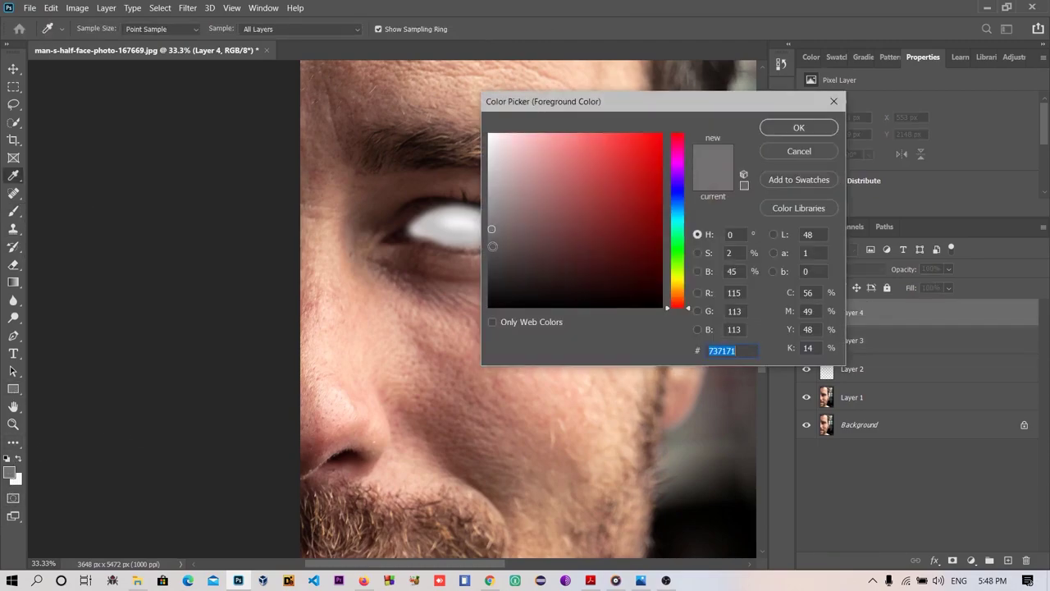
{"action": "left_click", "coordinate": [493, 246]}
{"action": "left_click", "coordinate": [799, 128]}
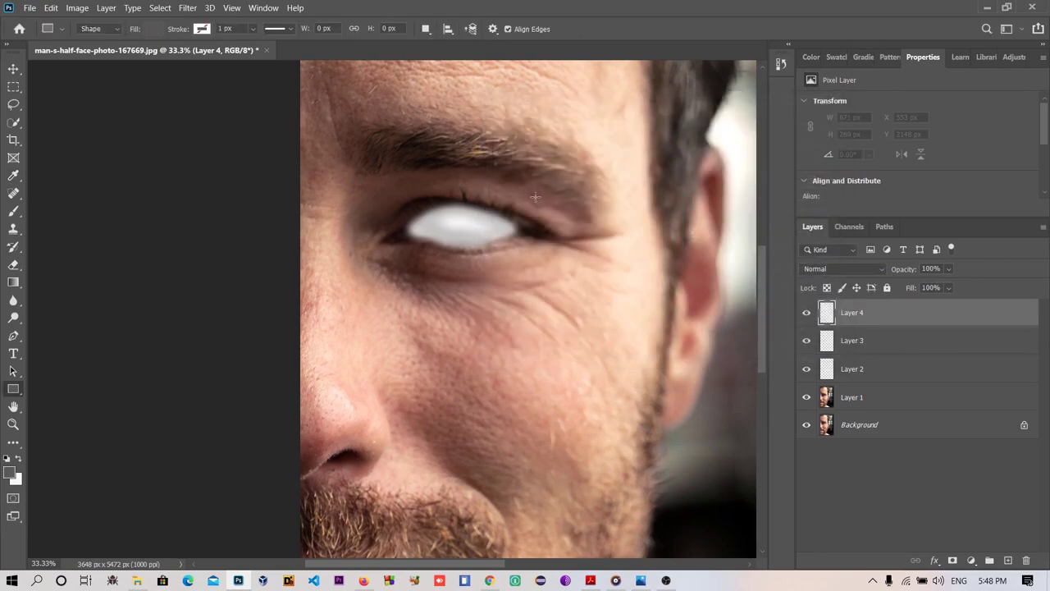
{"action": "scroll", "coordinate": [535, 196], "scroll_direction": "up", "scroll_amount": 1}
{"action": "scroll", "coordinate": [535, 196], "scroll_direction": "up", "scroll_amount": 2}
{"action": "scroll", "coordinate": [535, 196], "scroll_direction": "up", "scroll_amount": 3}
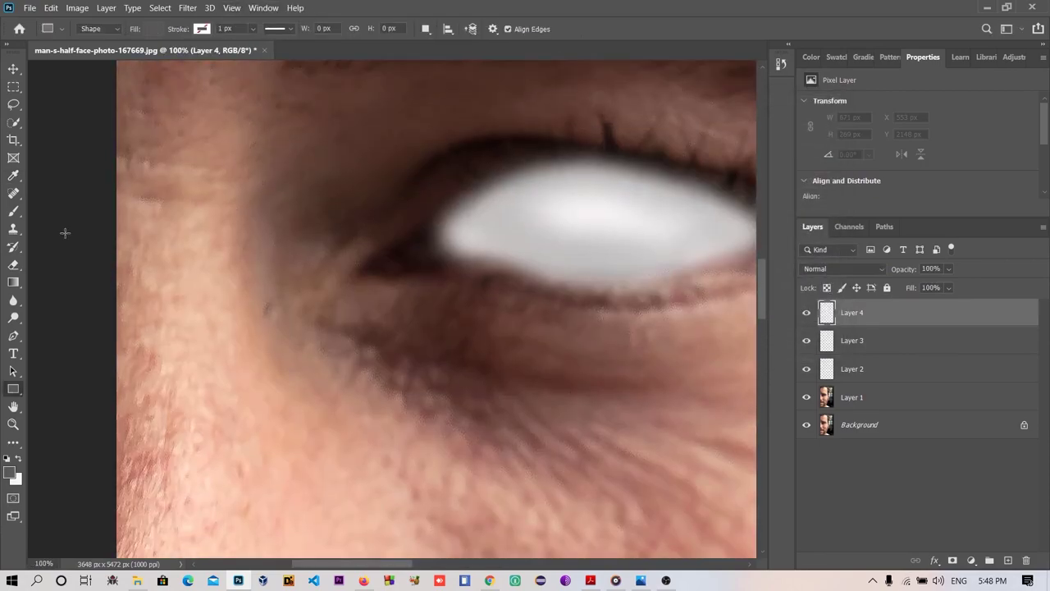
Paint soft grey and white strokes over the eye at 52% opacity, enlarging the brush to 161 px
{"action": "left_click", "coordinate": [18, 214]}
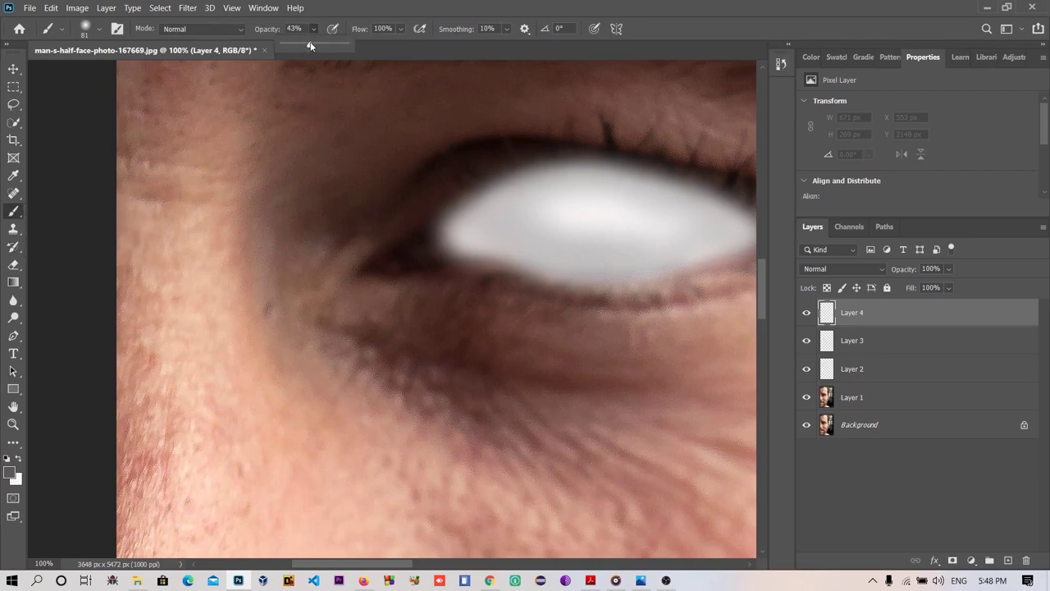
{"action": "left_click", "coordinate": [467, 223]}
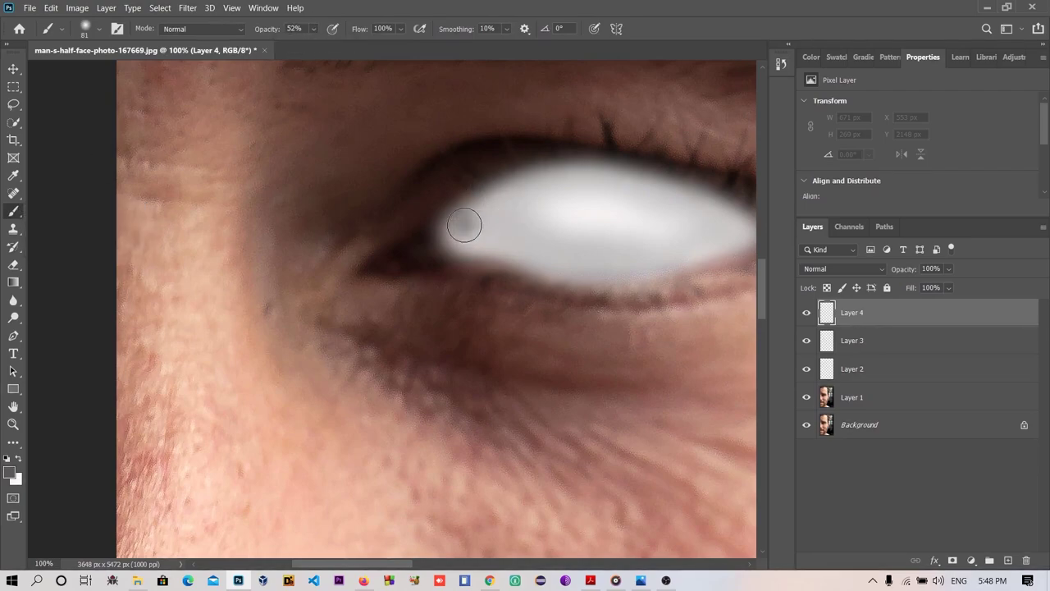
{"action": "mouse_move", "coordinate": [495, 208]}
{"action": "left_mouse_down"}
{"action": "mouse_move", "coordinate": [537, 181]}
{"action": "mouse_move", "coordinate": [581, 171]}
{"action": "mouse_move", "coordinate": [457, 228]}
{"action": "mouse_move", "coordinate": [509, 182]}
{"action": "mouse_move", "coordinate": [565, 169]}
{"action": "mouse_move", "coordinate": [724, 190]}
{"action": "left_mouse_up"}
{"action": "mouse_move", "coordinate": [465, 238]}
{"action": "left_mouse_down"}
{"action": "mouse_move", "coordinate": [539, 270]}
{"action": "mouse_move", "coordinate": [602, 277]}
{"action": "mouse_move", "coordinate": [685, 265]}
{"action": "mouse_move", "coordinate": [732, 241]}
{"action": "left_mouse_up"}
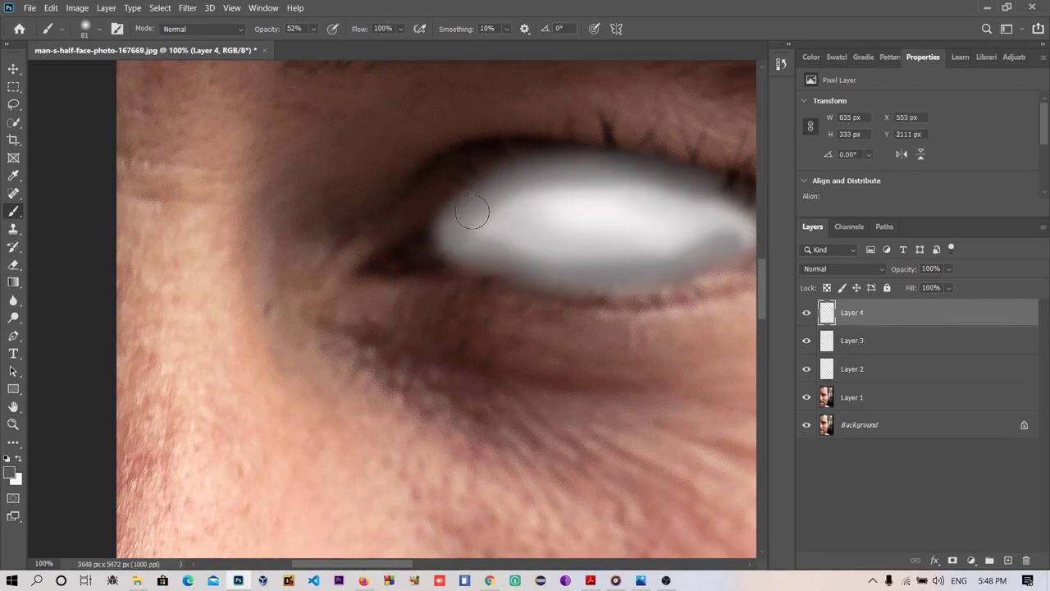
{"action": "key", "text": "ctrl+minus"}
{"action": "key", "text": "ctrl+minus"}
{"action": "key", "text": "ctrl+minus"}
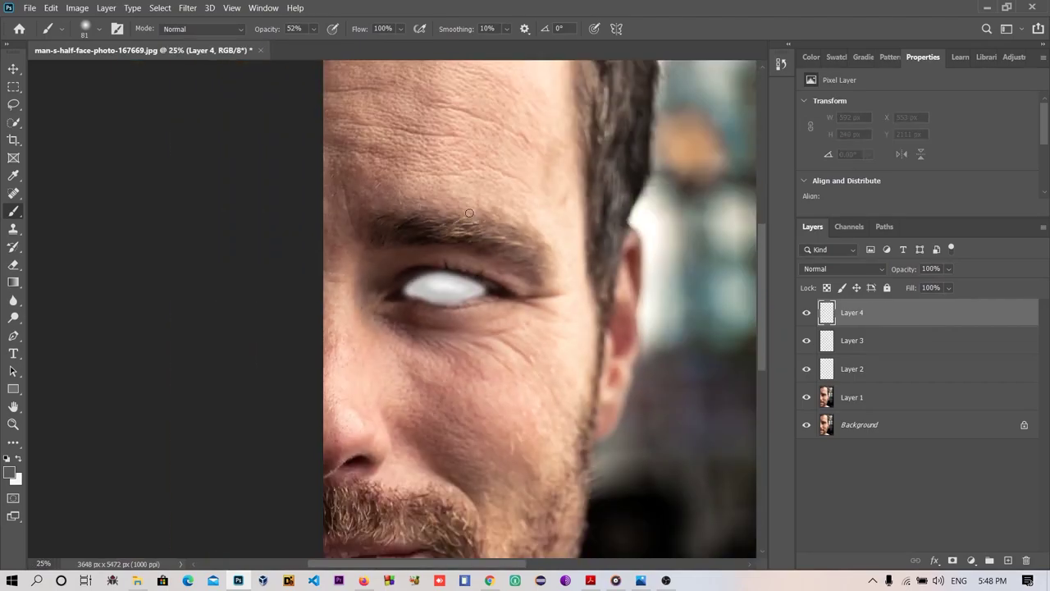
{"action": "left_click", "coordinate": [84, 32]}
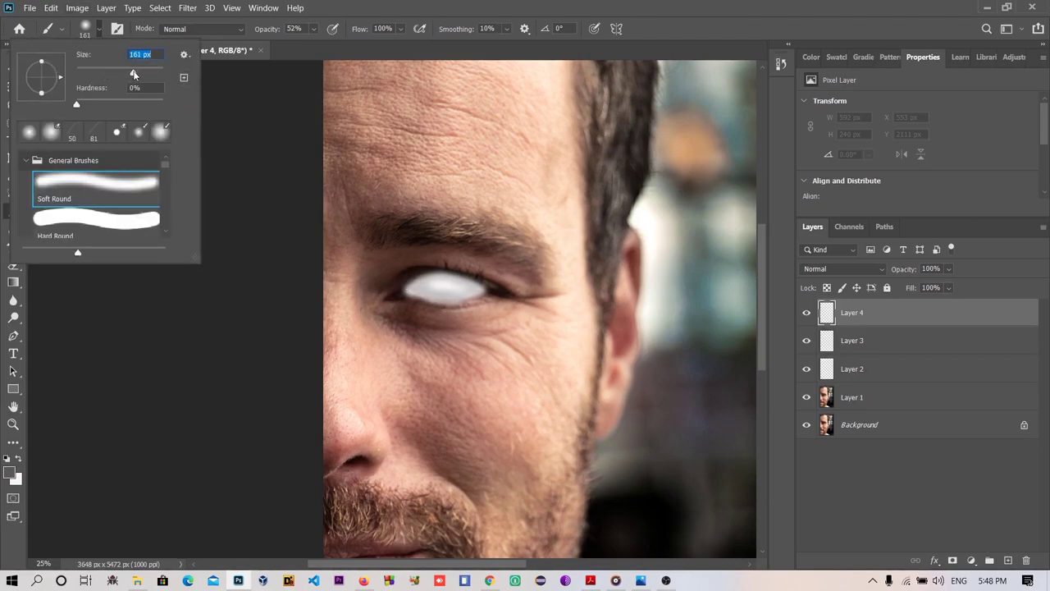
{"action": "left_click_drag", "start_coordinate": [402, 292], "coordinate": [510, 287]}
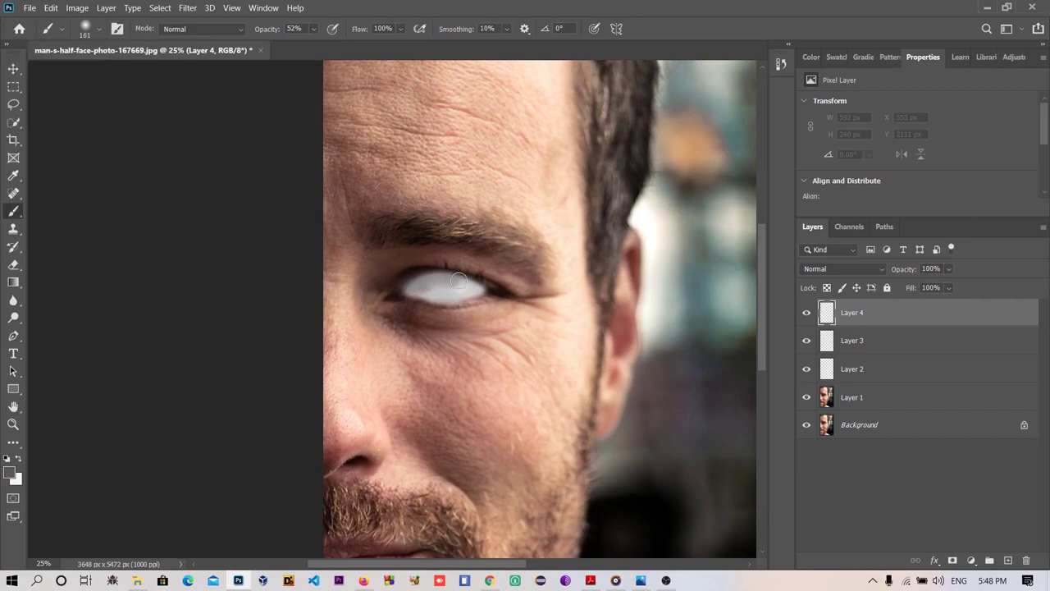
{"action": "left_click_drag", "start_coordinate": [420, 301], "coordinate": [491, 295]}
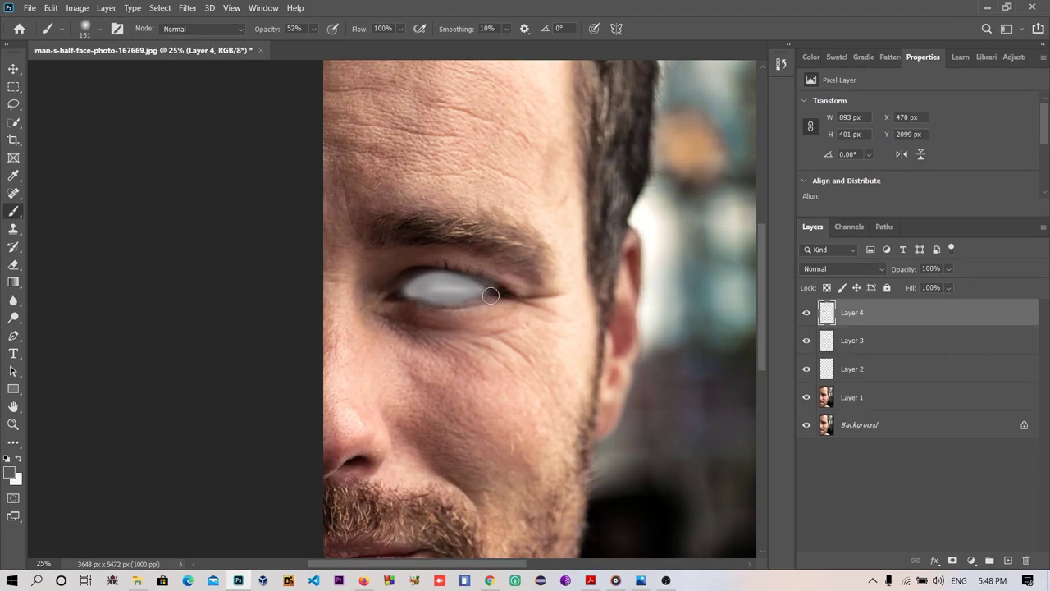
Erase stray grey paint along the eye's left edge, upper-right edge and lower lid
{"action": "left_click", "coordinate": [12, 267]}
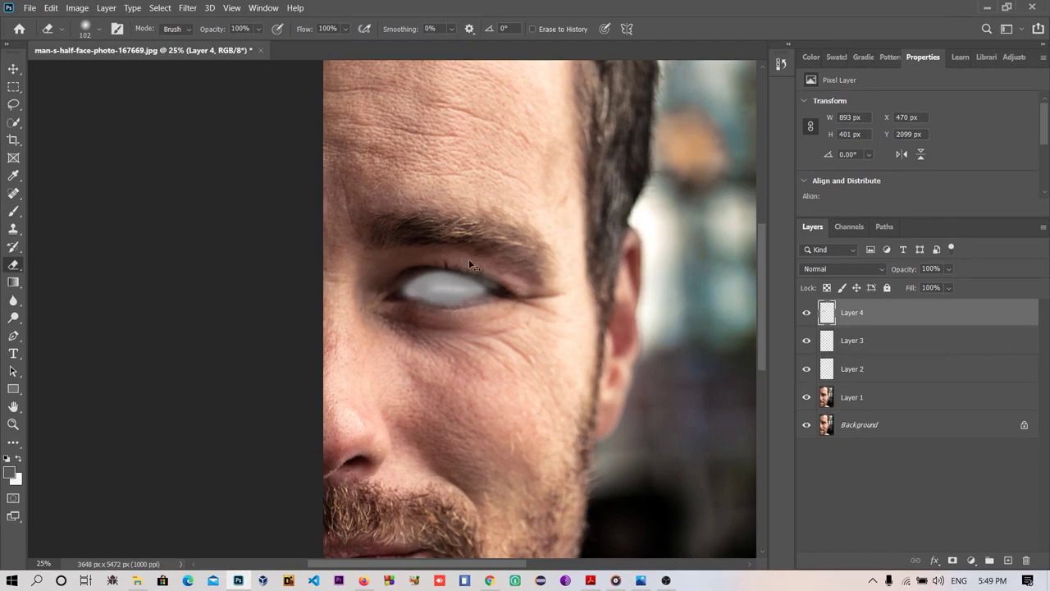
{"action": "scroll", "coordinate": [468, 258], "scroll_direction": "up", "scroll_amount": 3}
{"action": "scroll", "coordinate": [469, 262], "scroll_direction": "up", "scroll_amount": 1}
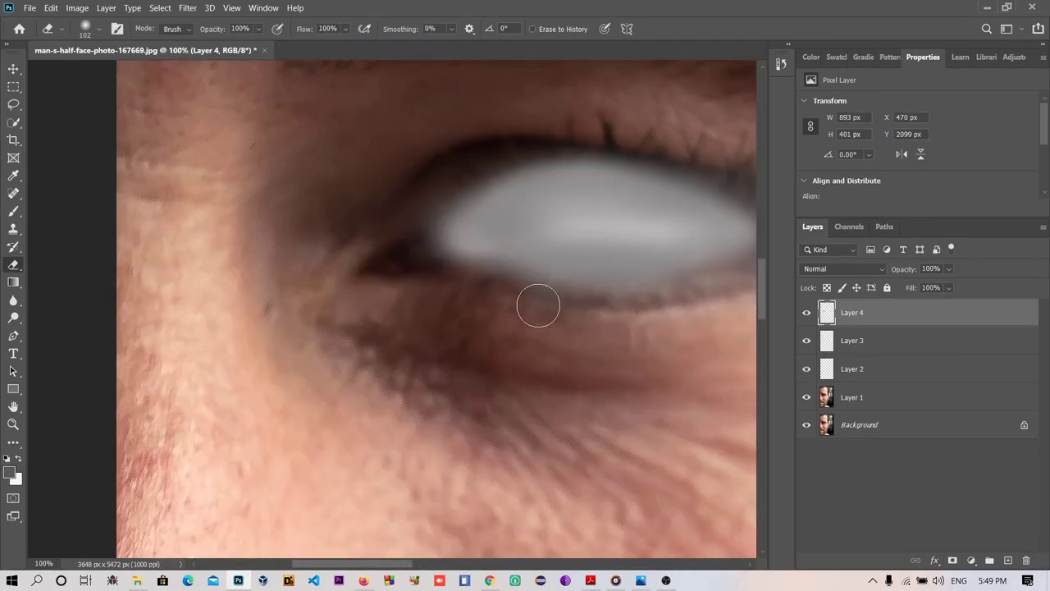
{"action": "left_click_drag", "start_coordinate": [539, 305], "coordinate": [661, 296]}
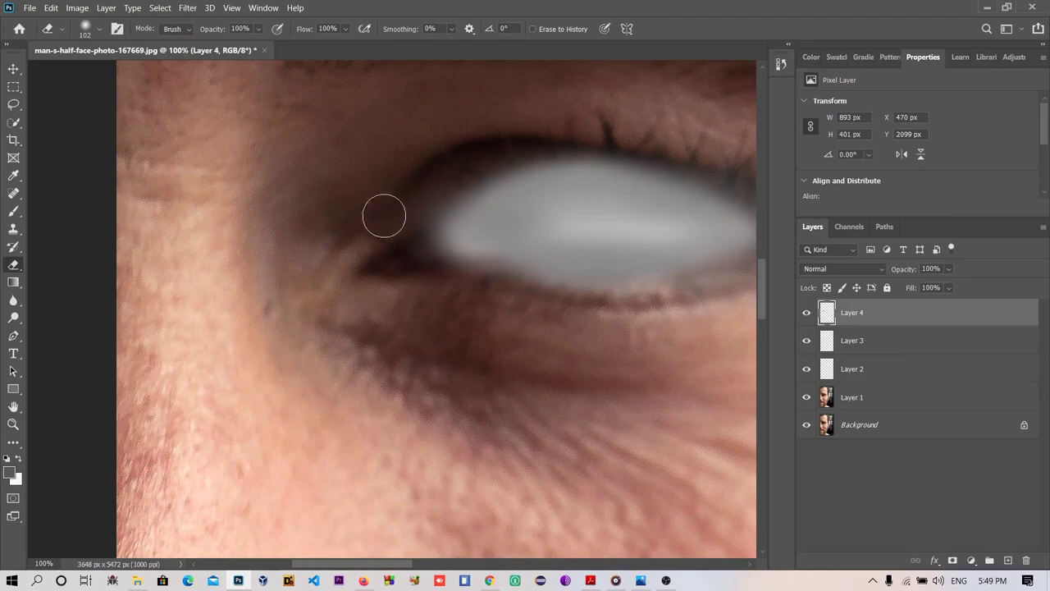
{"action": "left_click_drag", "start_coordinate": [384, 216], "coordinate": [483, 172]}
{"action": "scroll", "coordinate": [396, 223], "scroll_direction": "right", "scroll_amount": 3}
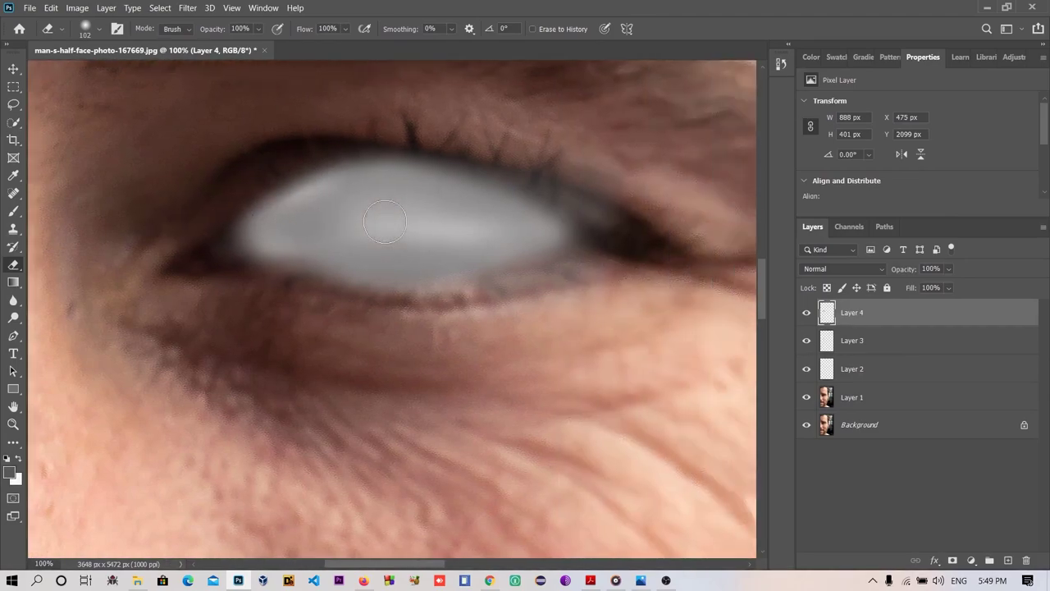
{"action": "mouse_move", "coordinate": [467, 147]}
{"action": "left_mouse_down"}
{"action": "mouse_move", "coordinate": [558, 178]}
{"action": "mouse_move", "coordinate": [640, 224]}
{"action": "mouse_move", "coordinate": [553, 181]}
{"action": "mouse_move", "coordinate": [537, 208]}
{"action": "left_mouse_up"}
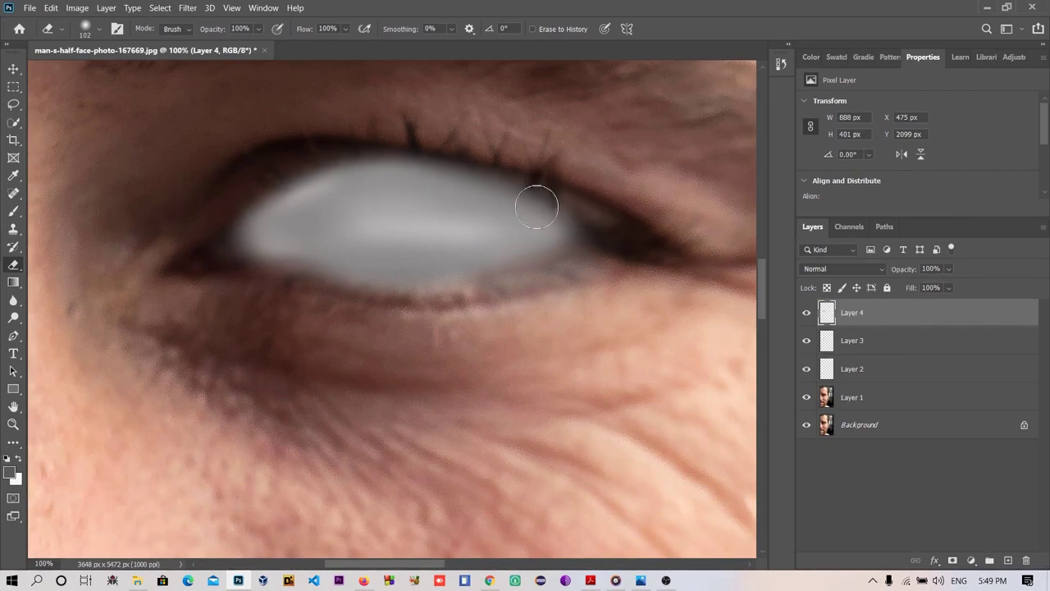
{"action": "left_click_drag", "start_coordinate": [399, 321], "coordinate": [625, 257]}
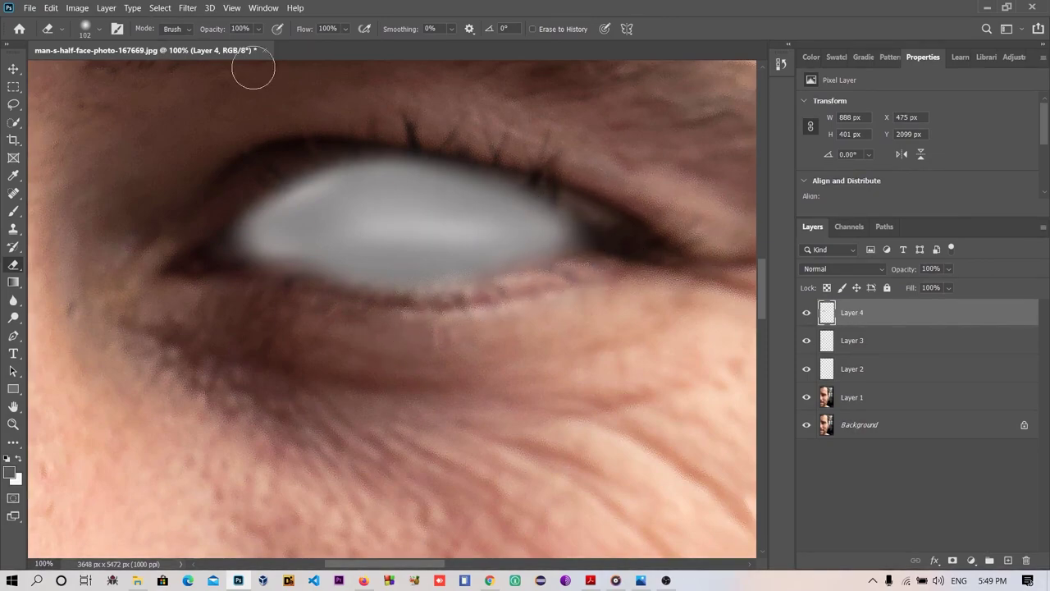
Lower the eraser Flow to 24% and lightly erase the eye's centre into a whiter band
{"action": "left_click", "coordinate": [349, 30]}
{"action": "left_click_drag", "start_coordinate": [361, 42], "coordinate": [325, 41]}
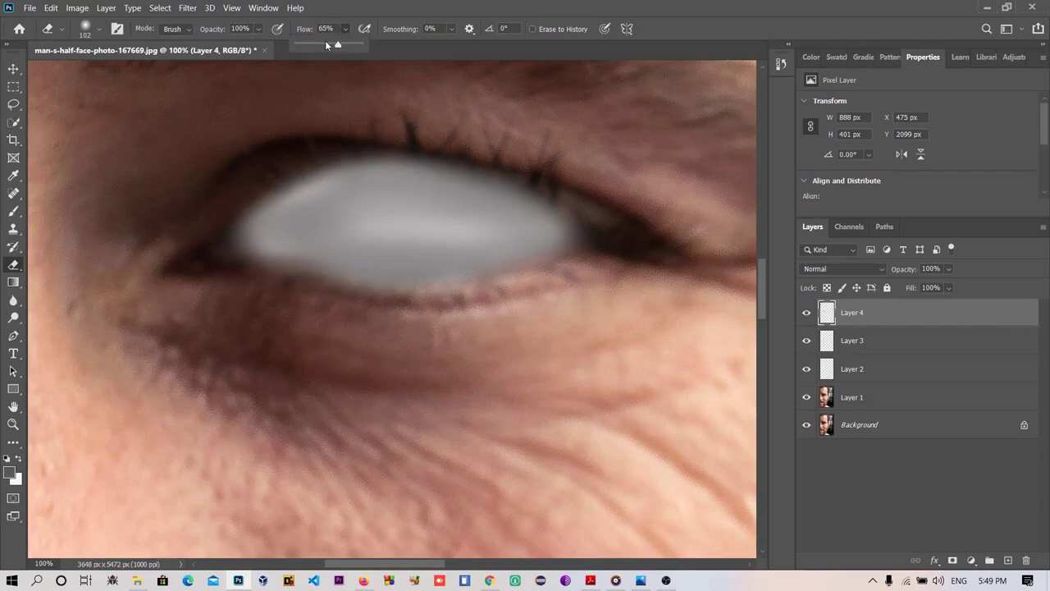
{"action": "left_click", "coordinate": [365, 234]}
{"action": "left_click_drag", "start_coordinate": [365, 234], "coordinate": [471, 220]}
{"action": "key", "text": "ctrl+z"}
{"action": "mouse_move", "coordinate": [347, 227]}
{"action": "left_mouse_down"}
{"action": "mouse_move", "coordinate": [455, 225]}
{"action": "mouse_move", "coordinate": [352, 230]}
{"action": "mouse_move", "coordinate": [480, 213]}
{"action": "mouse_move", "coordinate": [364, 235]}
{"action": "mouse_move", "coordinate": [403, 192]}
{"action": "mouse_move", "coordinate": [462, 239]}
{"action": "mouse_move", "coordinate": [322, 224]}
{"action": "left_mouse_up"}
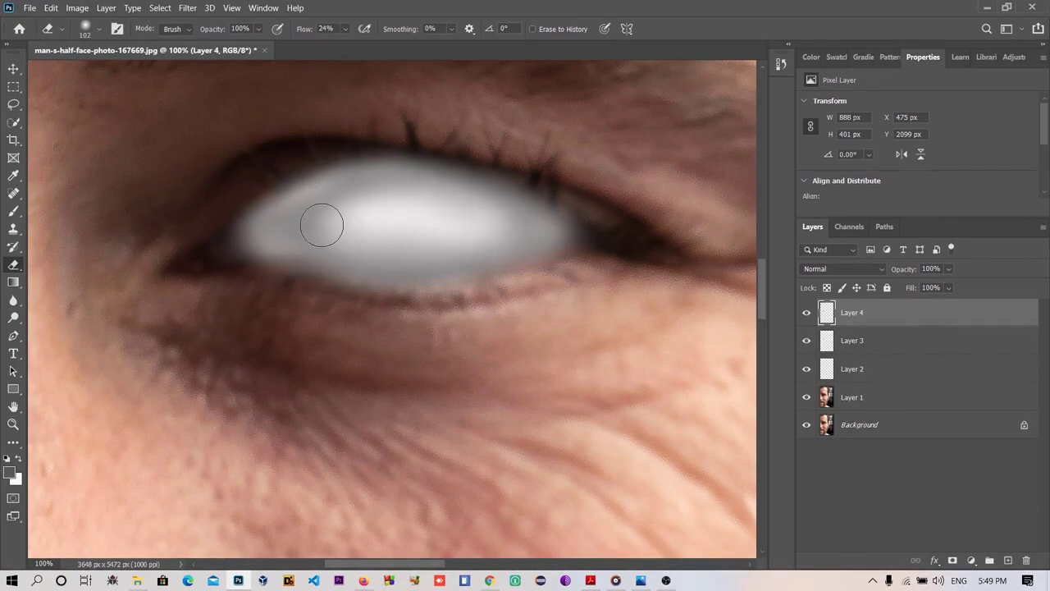
{"action": "key", "text": "ctrl+minus"}
{"action": "key", "text": "ctrl+minus"}
{"action": "key", "text": "ctrl+minus"}
{"action": "key", "text": "ctrl+minus"}
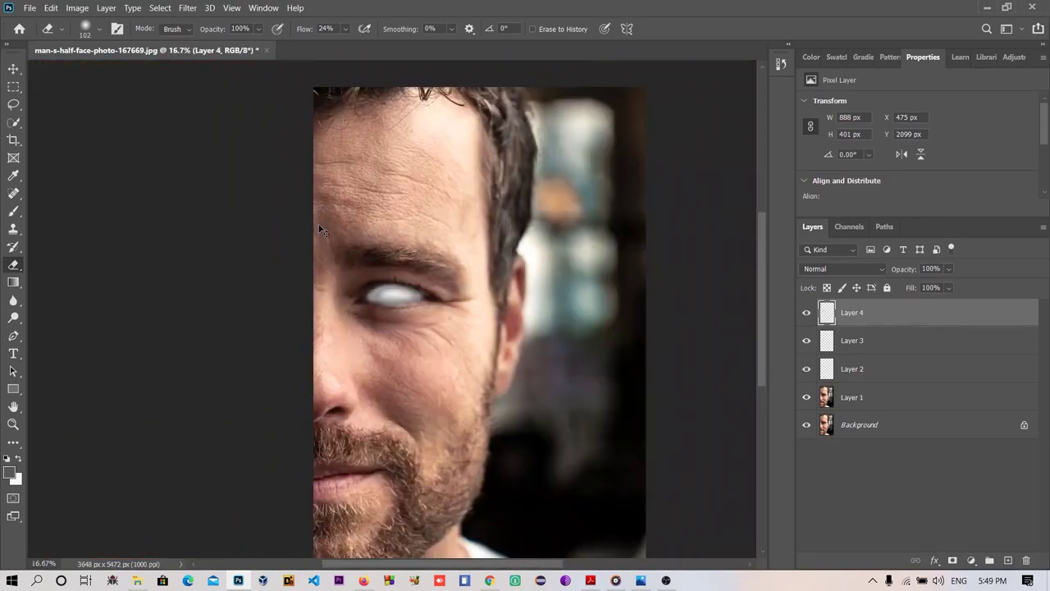
{"action": "key", "text": "ctrl+plus"}
{"action": "key", "text": "ctrl+plus"}
{"action": "key", "text": "ctrl+plus"}
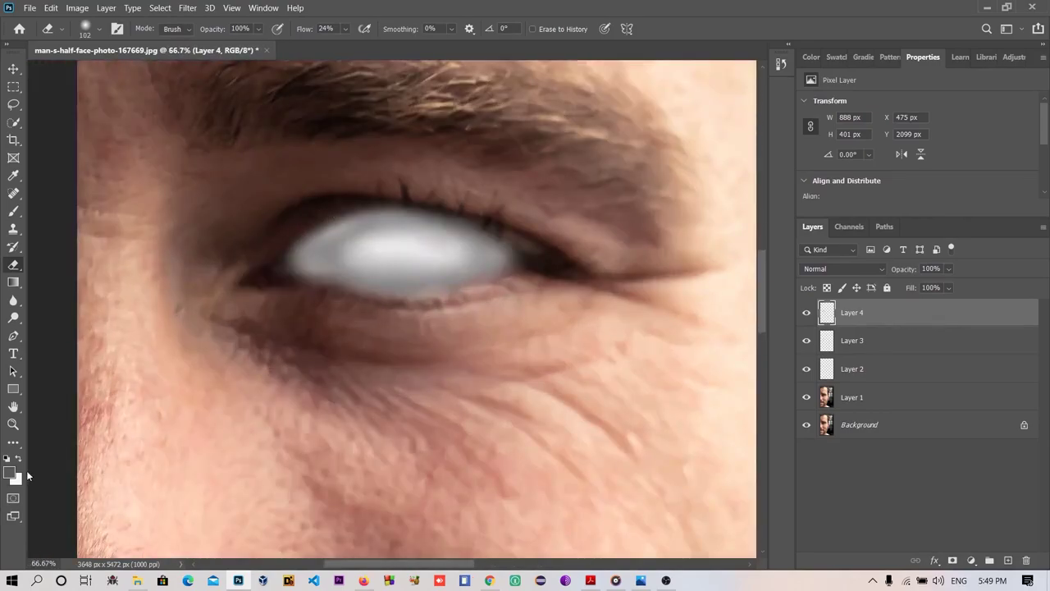
Try a black brush stroke on the eye's upper-left edge, then undo it
{"action": "left_click", "coordinate": [18, 459]}
{"action": "left_click", "coordinate": [13, 210]}
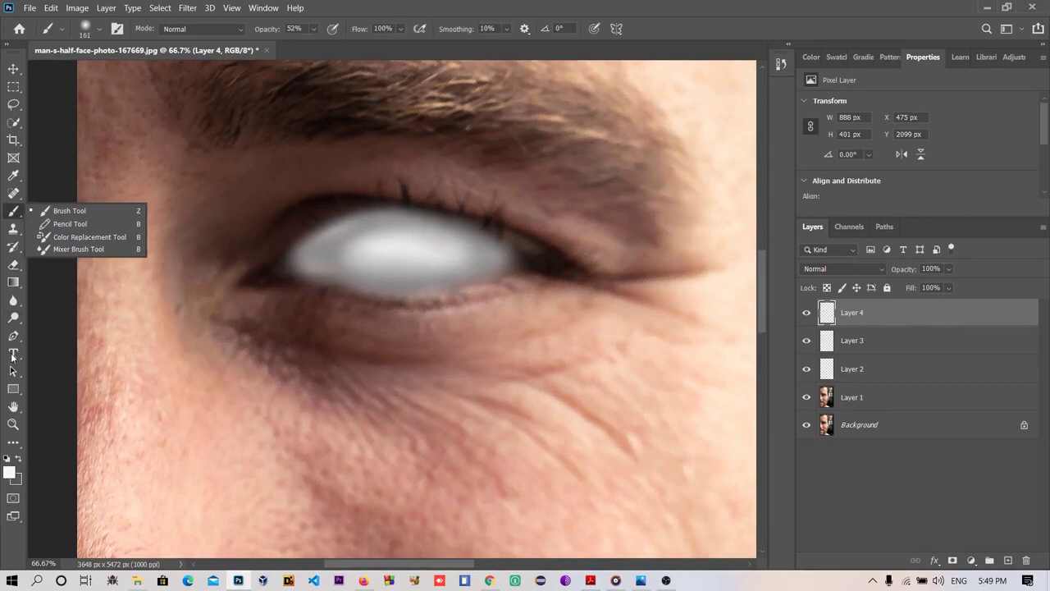
{"action": "left_click", "coordinate": [7, 462]}
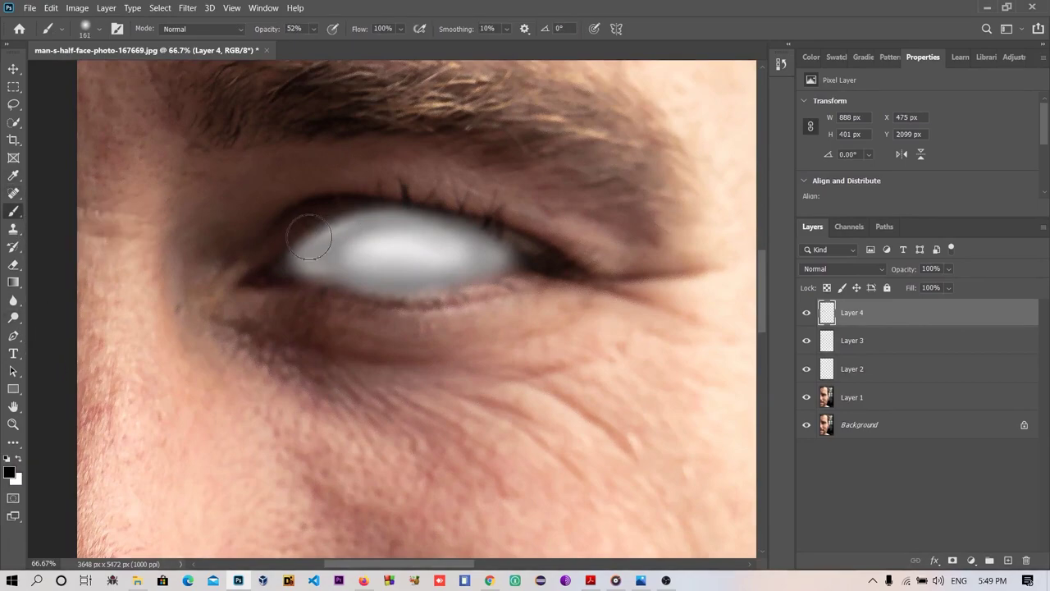
{"action": "left_click_drag", "start_coordinate": [304, 229], "coordinate": [384, 203]}
{"action": "key", "text": "ctrl+z"}
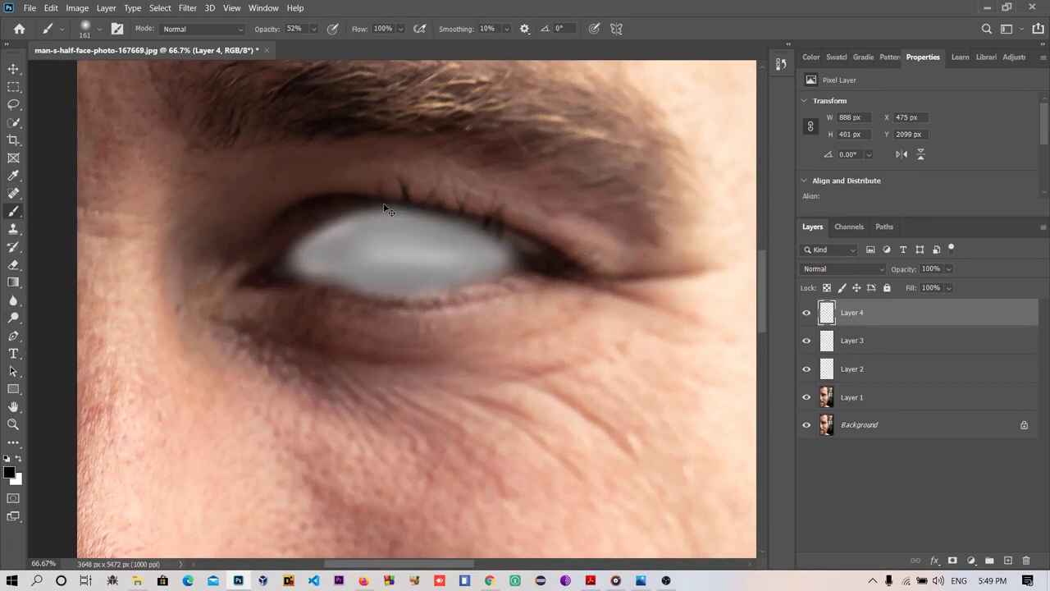
{"action": "key", "text": "ctrl+z"}
{"action": "key", "text": "ctrl+z"}
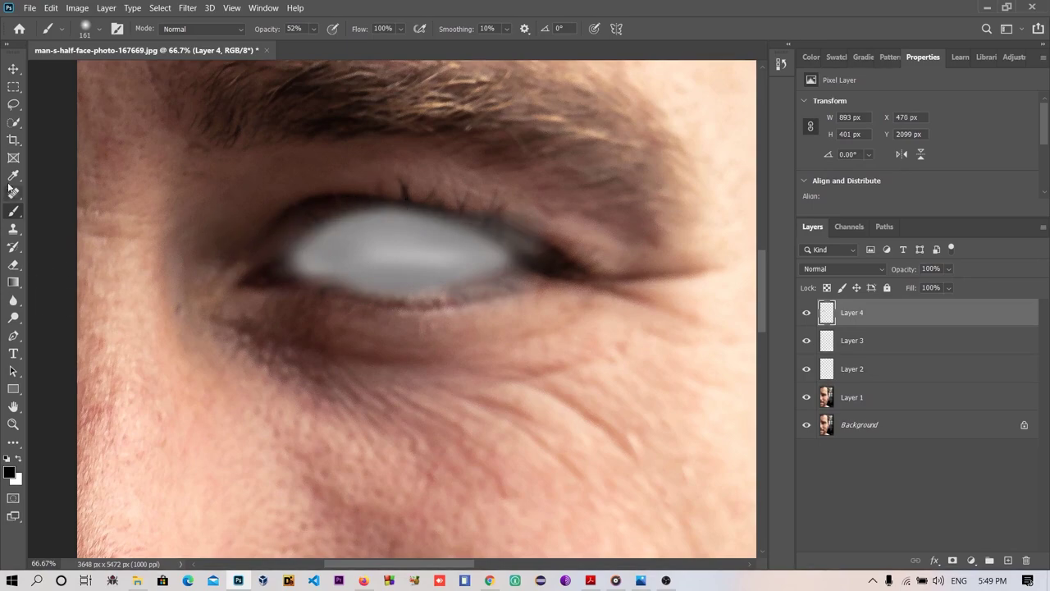
Erase leftover grey near the eye's outer corner and along the lower lid
{"action": "right_click", "coordinate": [14, 266]}
{"action": "left_click", "coordinate": [66, 264]}
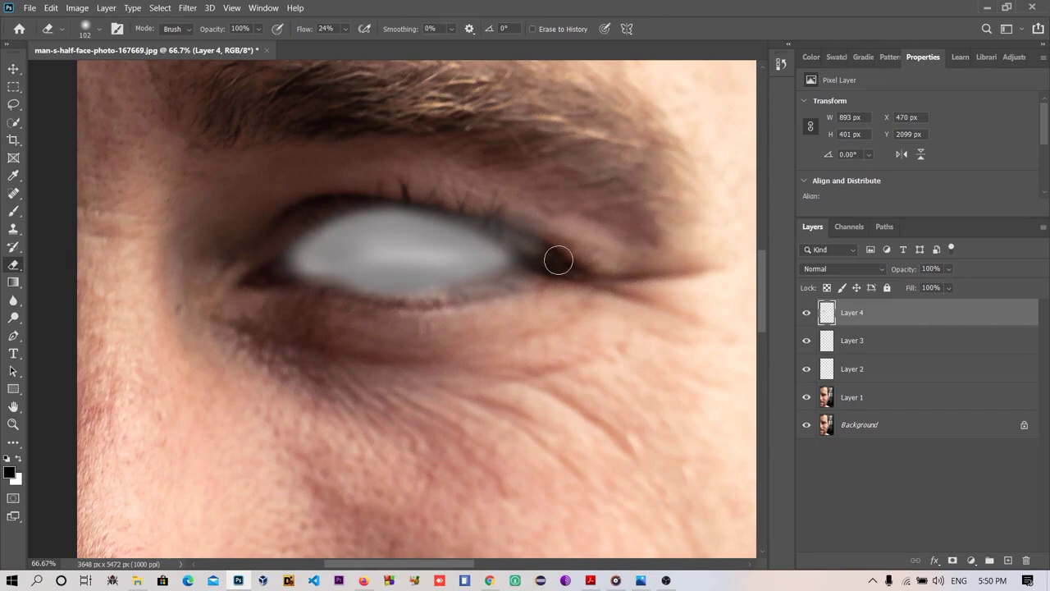
{"action": "left_click_drag", "start_coordinate": [558, 260], "coordinate": [481, 206]}
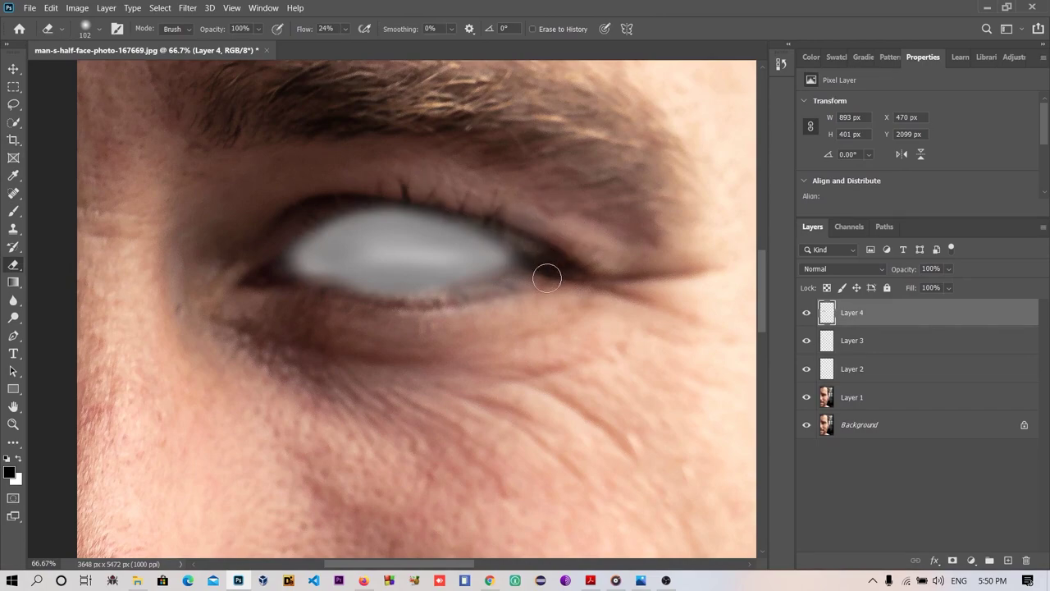
{"action": "left_click_drag", "start_coordinate": [434, 317], "coordinate": [504, 283]}
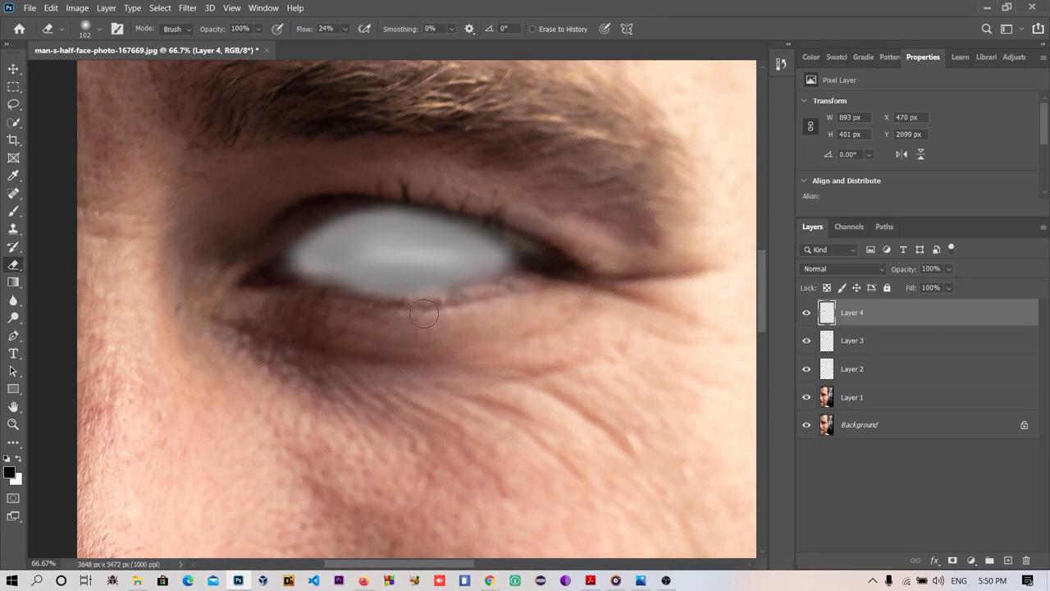
{"action": "scroll", "coordinate": [326, 294], "scroll_direction": "down", "scroll_amount": 6}
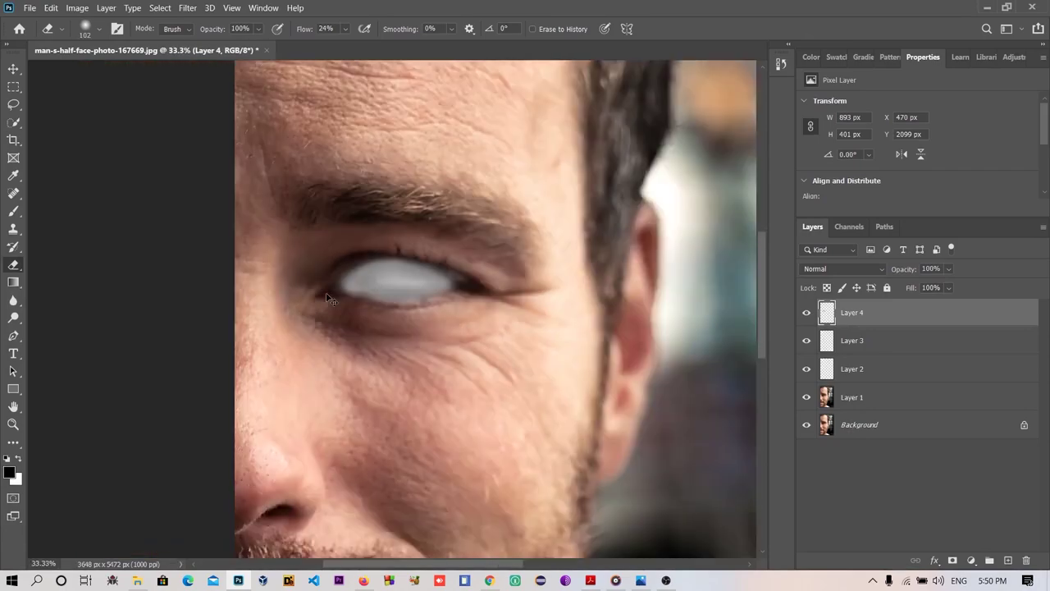
{"action": "scroll", "coordinate": [326, 293], "scroll_direction": "up", "scroll_amount": 3}
{"action": "scroll", "coordinate": [326, 293], "scroll_direction": "up", "scroll_amount": 2}
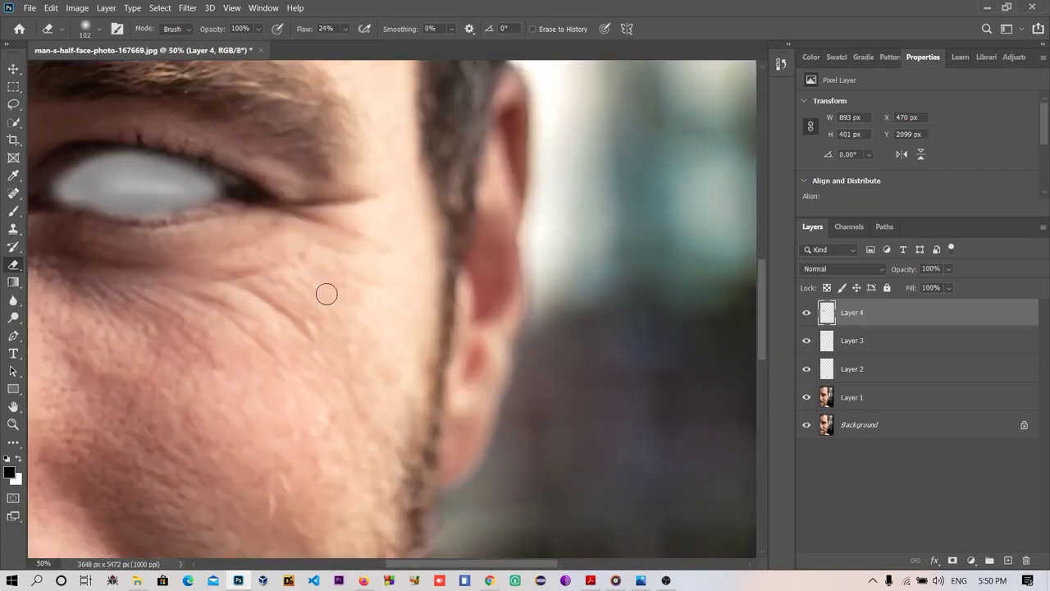
{"action": "scroll", "coordinate": [326, 292], "scroll_direction": "left", "scroll_amount": 3}
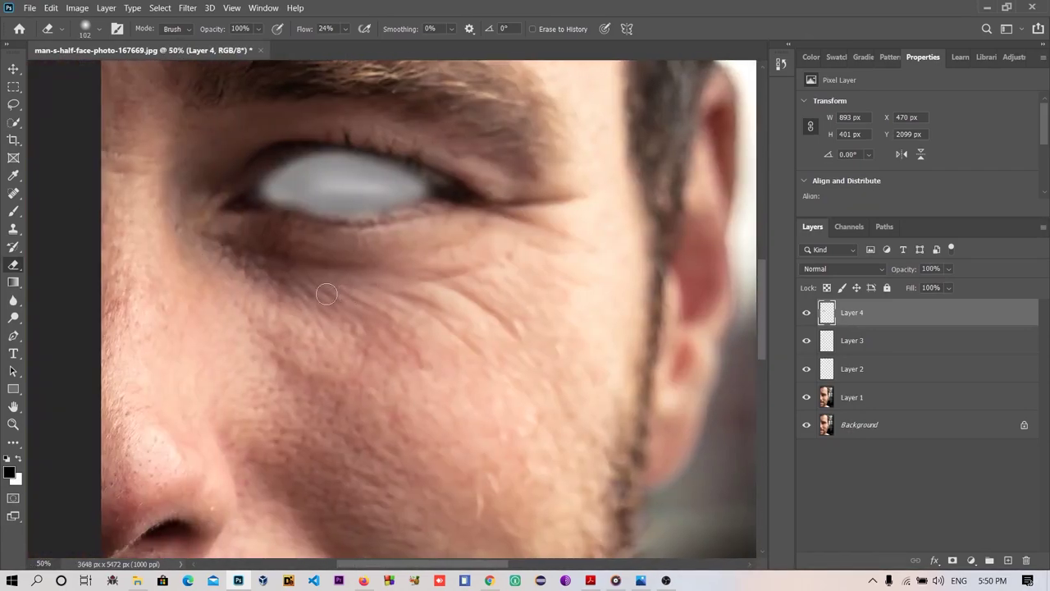
Set the eraser to 24% flow and 136 px, then erase the grey blotch inside the eye
{"action": "left_click", "coordinate": [346, 30]}
{"action": "left_click", "coordinate": [98, 30]}
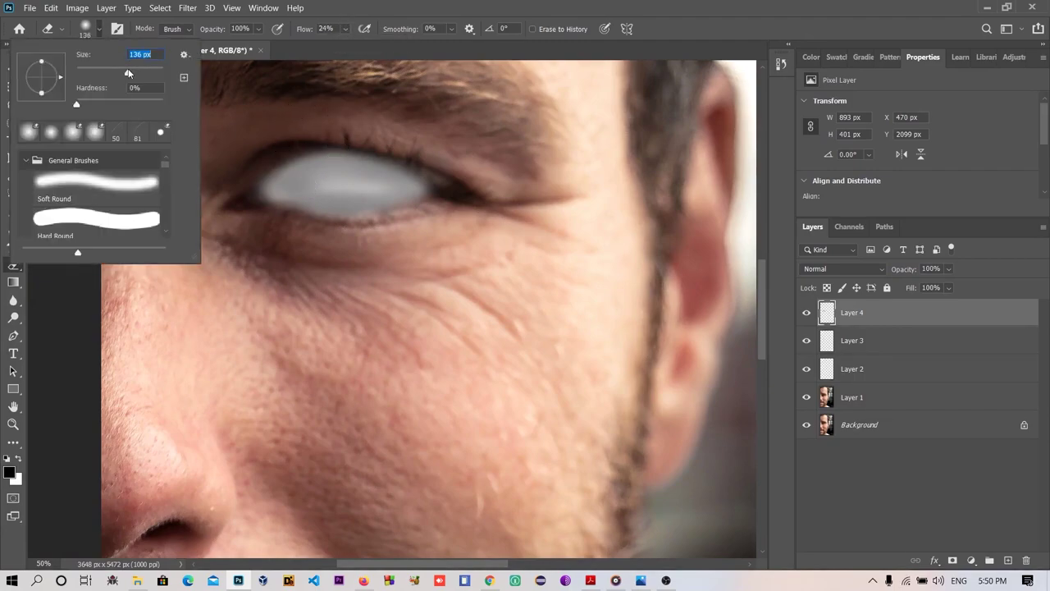
{"action": "left_click", "coordinate": [316, 184]}
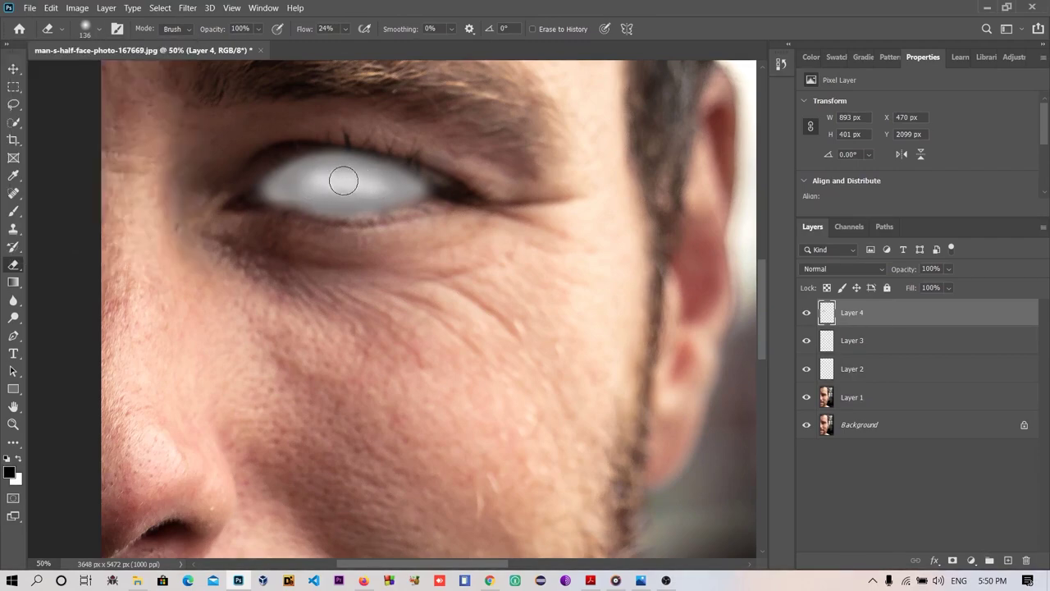
{"action": "mouse_move", "coordinate": [343, 180]}
{"action": "left_mouse_down"}
{"action": "mouse_move", "coordinate": [328, 194]}
{"action": "mouse_move", "coordinate": [386, 176]}
{"action": "mouse_move", "coordinate": [385, 185]}
{"action": "left_mouse_up"}
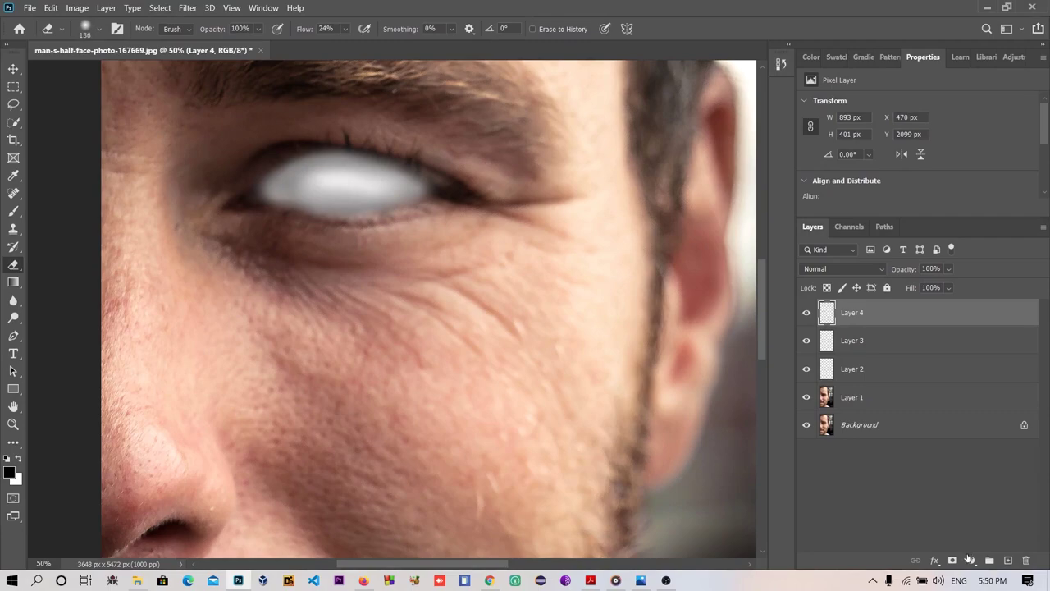
{"action": "left_click", "coordinate": [969, 559]}
Add a Levels adjustment clipped to Layer 4 and set its midtone gamma to 1.66
{"action": "left_click", "coordinate": [959, 376]}
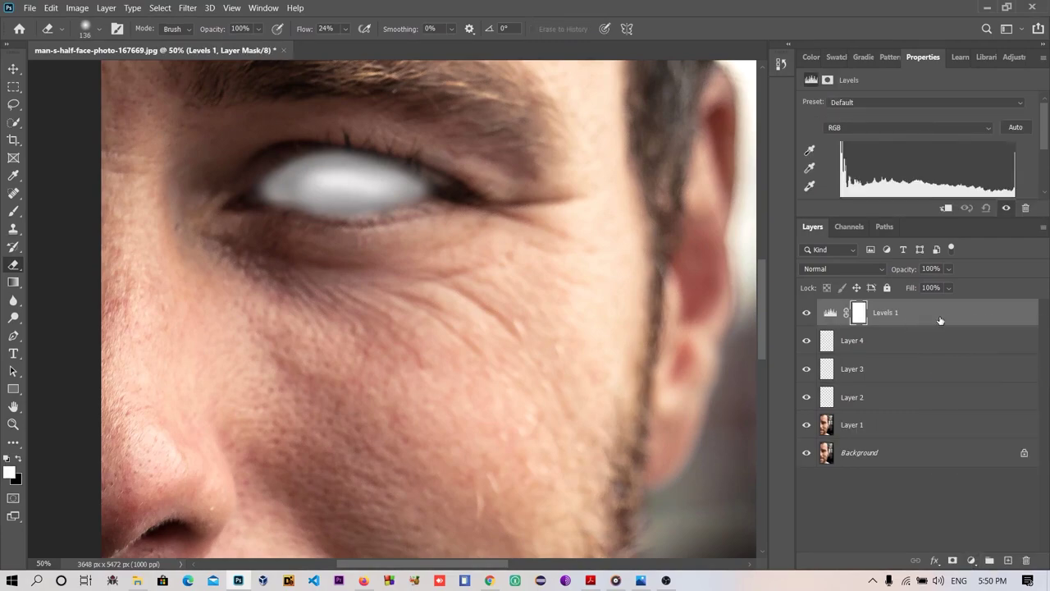
{"action": "left_click", "coordinate": [944, 323], "text": "alt"}
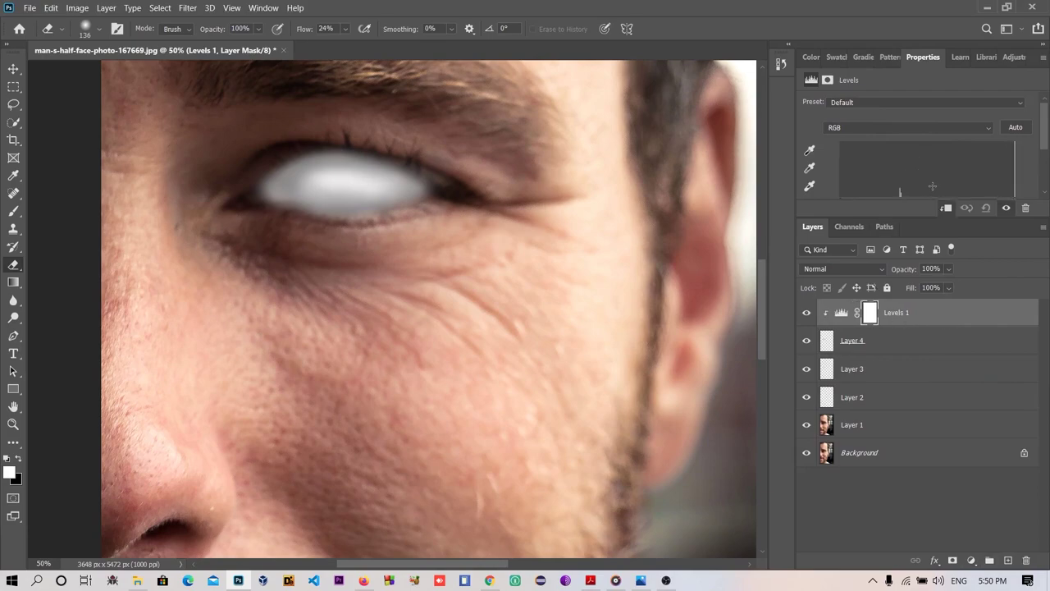
{"action": "left_click_drag", "start_coordinate": [911, 217], "coordinate": [914, 288]}
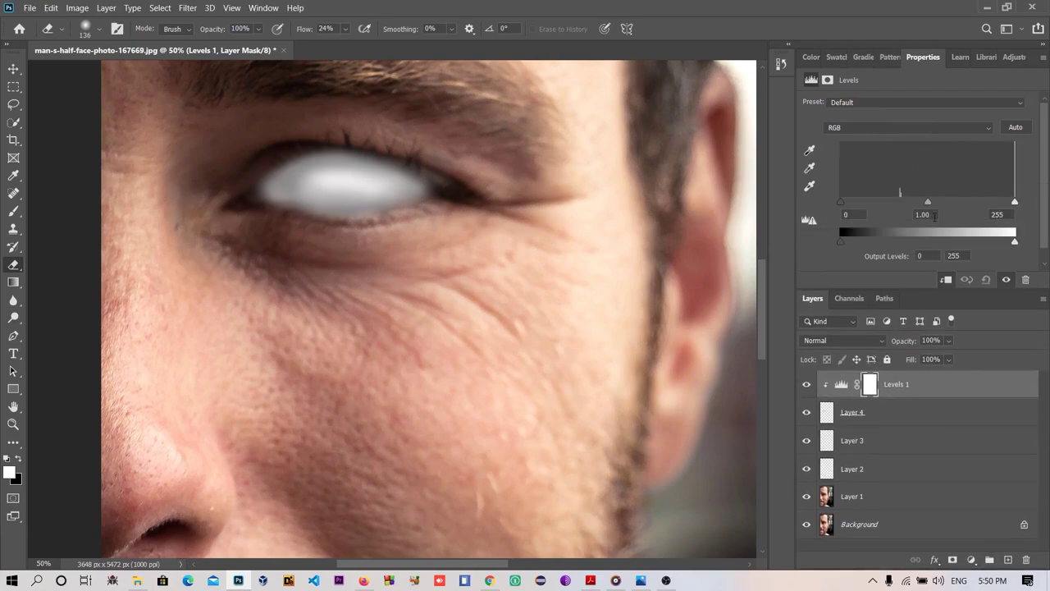
{"action": "left_click_drag", "start_coordinate": [929, 203], "coordinate": [976, 199]}
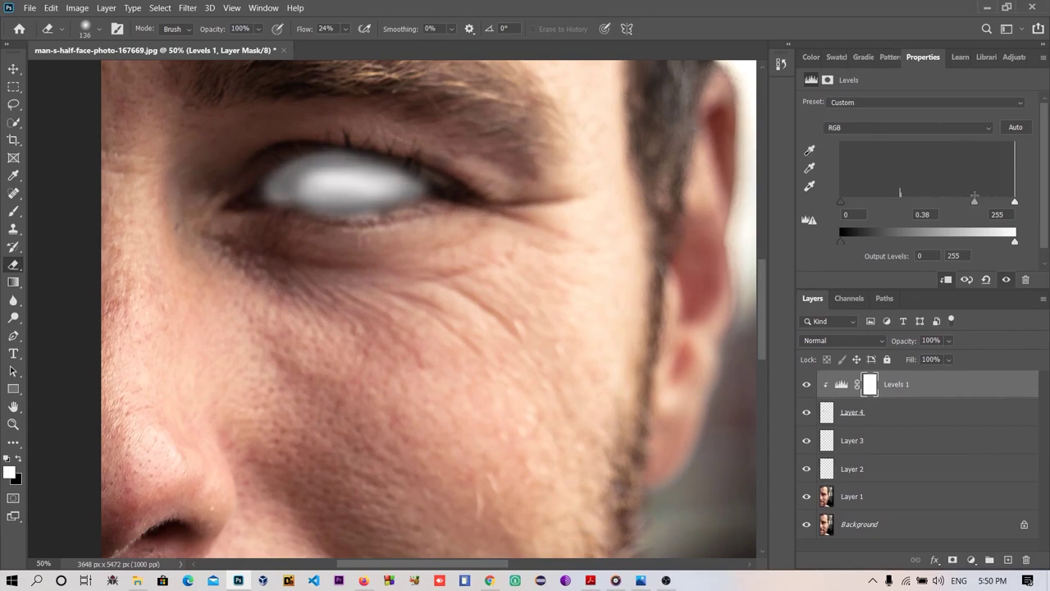
{"action": "key", "text": "ctrl+minus"}
{"action": "key", "text": "ctrl+minus"}
{"action": "key", "text": "ctrl+minus"}
{"action": "key", "text": "ctrl+minus"}
{"action": "key", "text": "ctrl+minus"}
{"action": "key", "text": "ctrl+plus"}
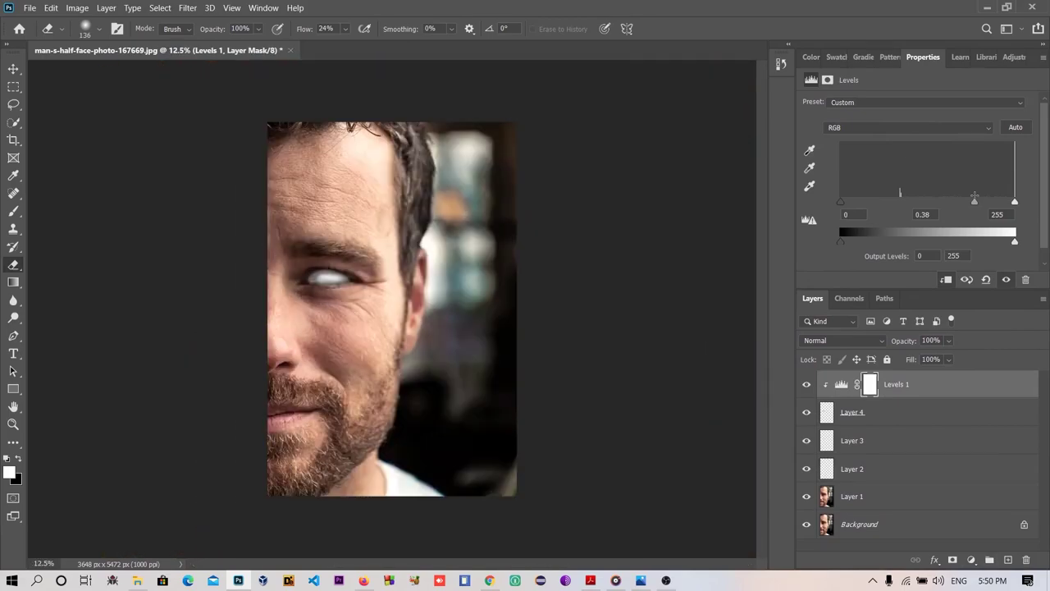
{"action": "key", "text": "ctrl+minus"}
{"action": "left_click_drag", "start_coordinate": [976, 202], "coordinate": [926, 215]}
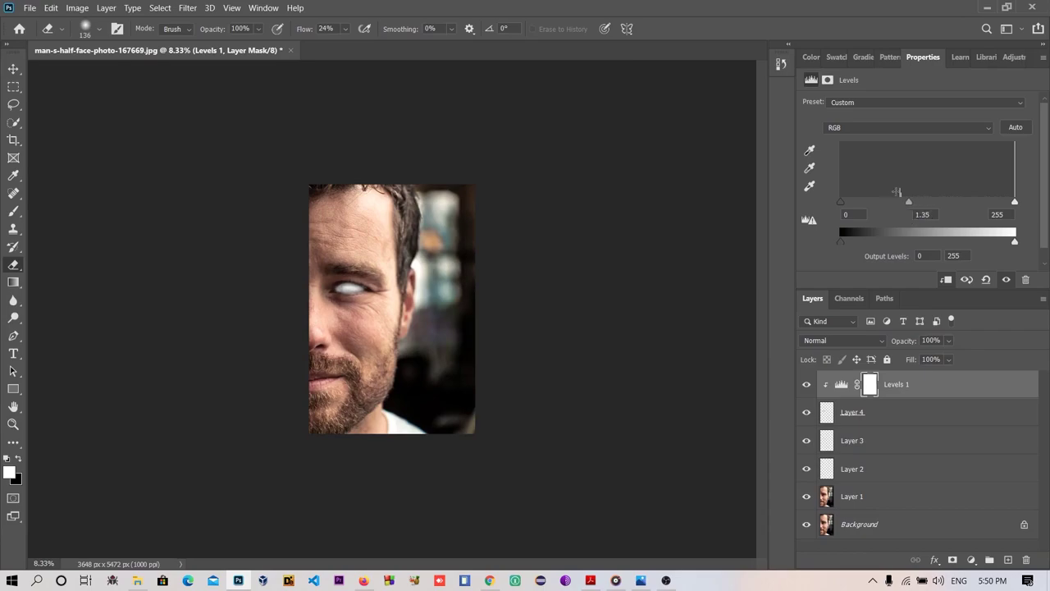
{"action": "left_click_drag", "start_coordinate": [888, 205], "coordinate": [892, 205]}
Add a Curves adjustment layer above Layer 2 and clip it to Layer 2
{"action": "left_click", "coordinate": [873, 471]}
{"action": "left_click", "coordinate": [970, 561]}
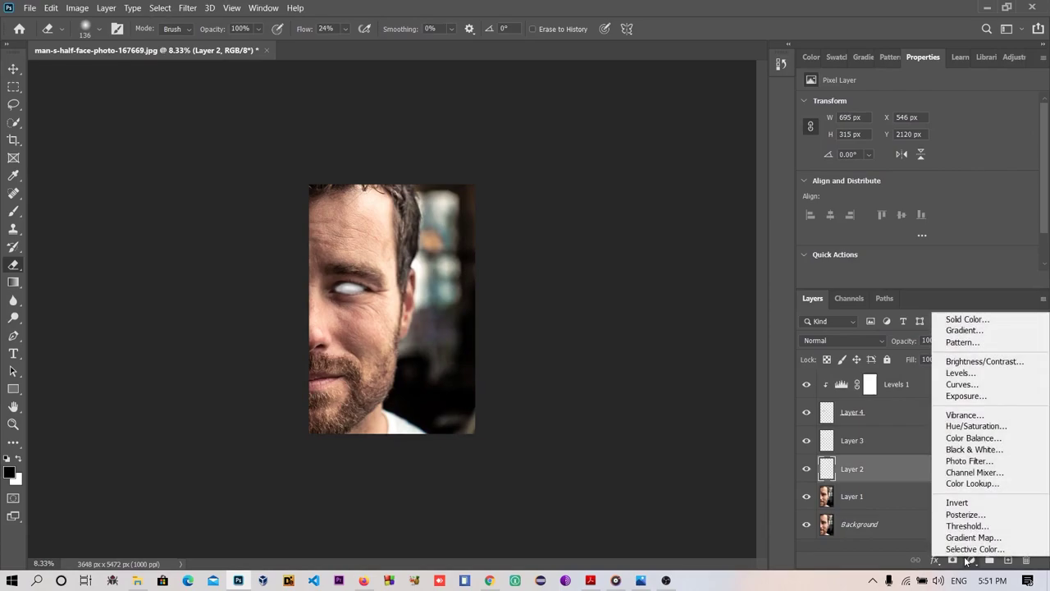
{"action": "left_click", "coordinate": [1003, 386]}
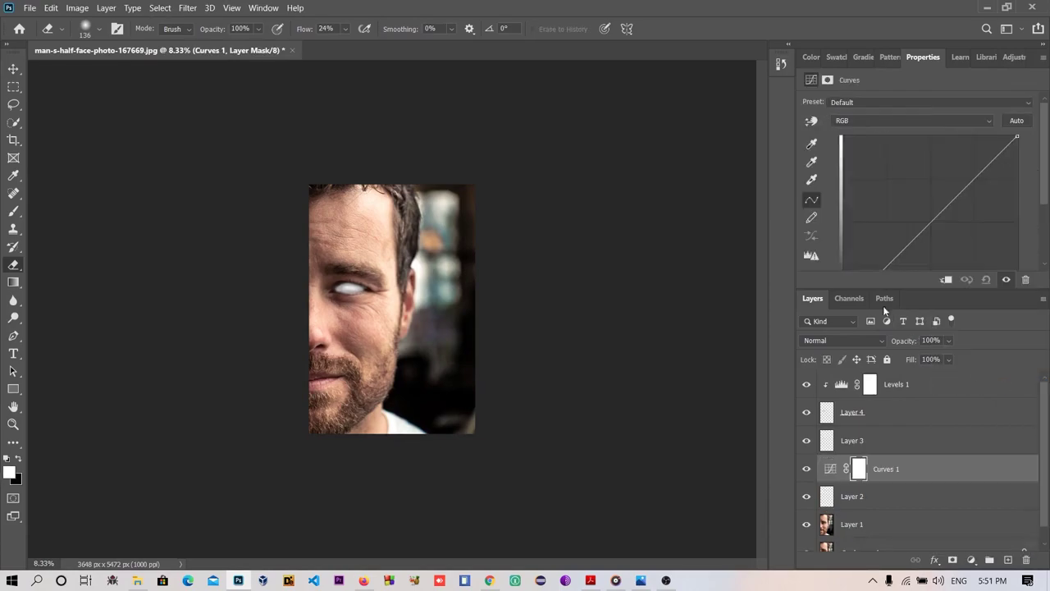
{"action": "left_click_drag", "start_coordinate": [903, 300], "coordinate": [903, 310]}
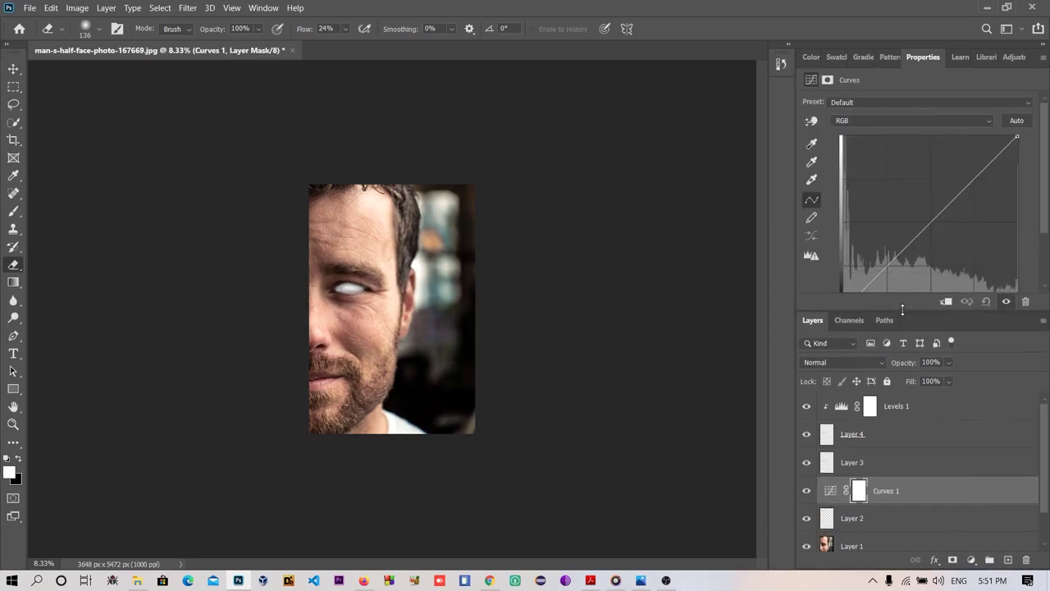
{"action": "left_click", "coordinate": [932, 502], "text": "alt"}
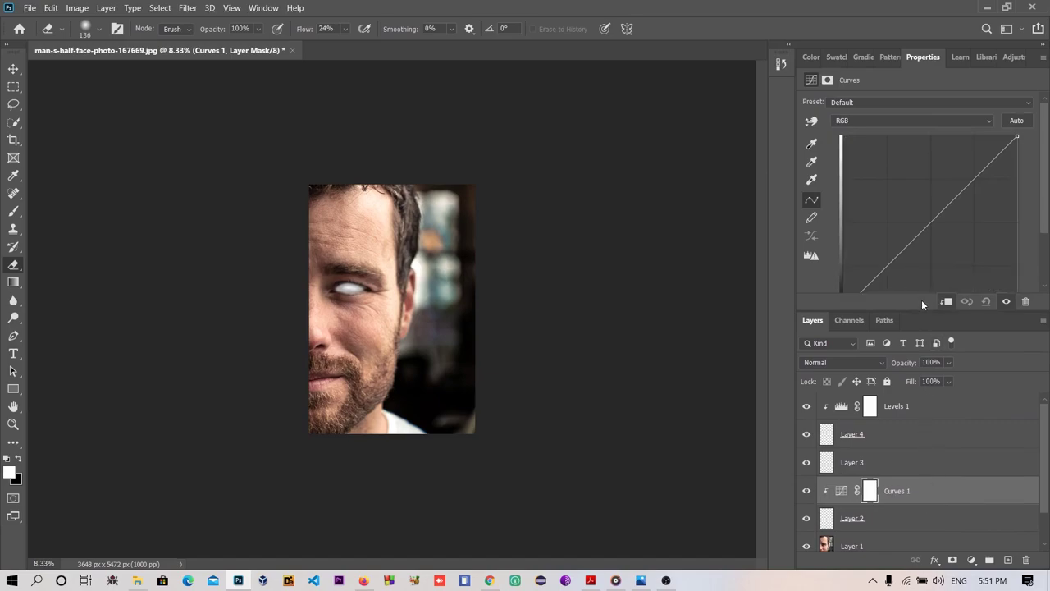
{"action": "left_click_drag", "start_coordinate": [921, 311], "coordinate": [915, 378]}
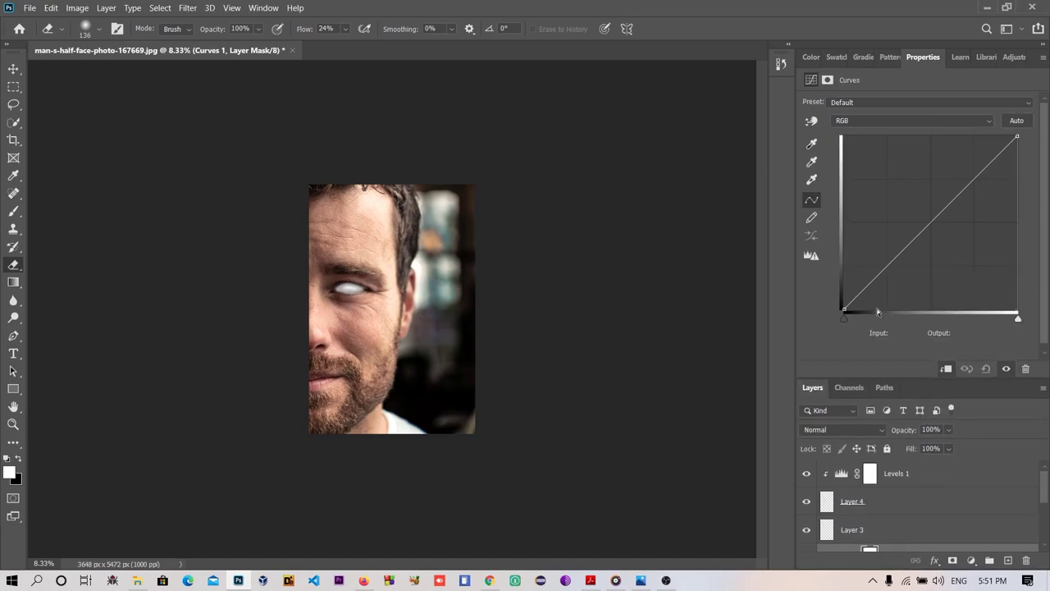
Move the Curves black point in to input 78 and lower the white output to 206
{"action": "mouse_move", "coordinate": [844, 308]}
{"action": "left_mouse_down"}
{"action": "mouse_move", "coordinate": [844, 287]}
{"action": "mouse_move", "coordinate": [894, 278]}
{"action": "mouse_move", "coordinate": [934, 289]}
{"action": "left_mouse_up"}
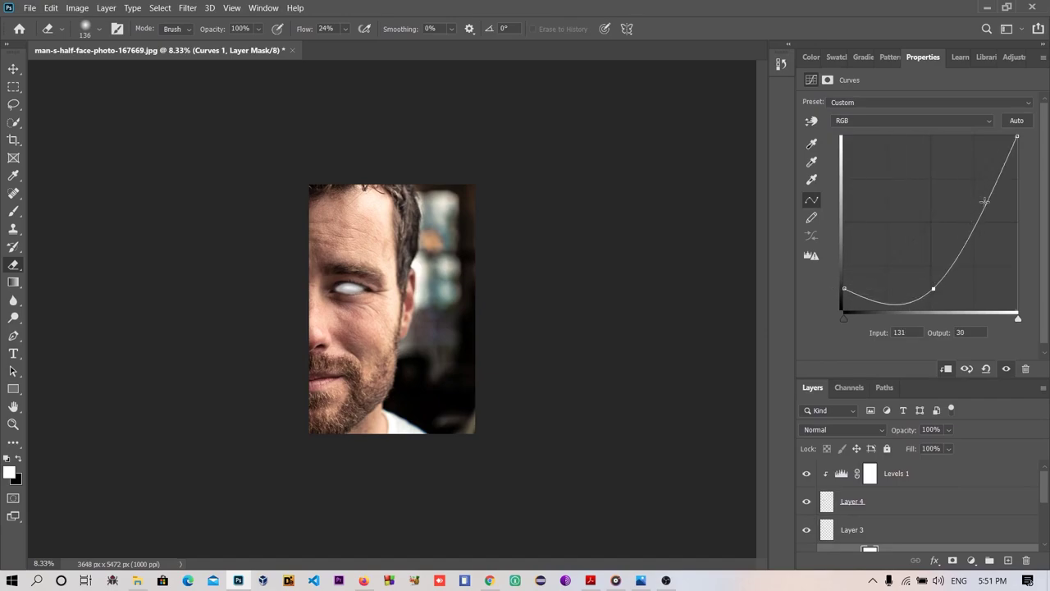
{"action": "mouse_move", "coordinate": [984, 201]}
{"action": "left_mouse_down"}
{"action": "mouse_move", "coordinate": [1022, 215]}
{"action": "mouse_move", "coordinate": [1006, 205]}
{"action": "left_mouse_up"}
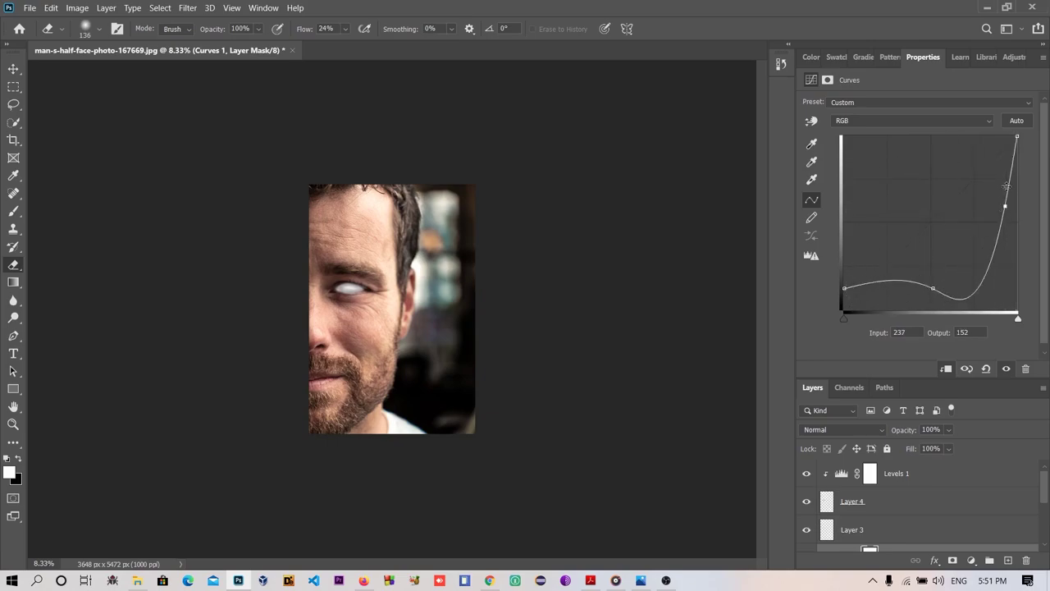
{"action": "key", "text": "ctrl+z"}
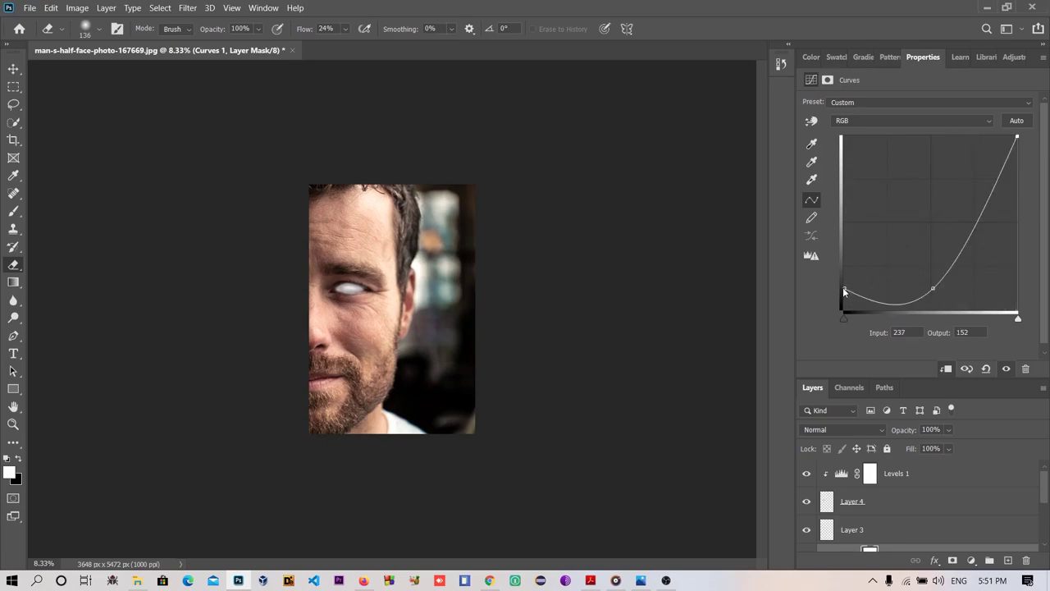
{"action": "key", "text": "ctrl+z"}
{"action": "left_click_drag", "start_coordinate": [846, 315], "coordinate": [898, 315]}
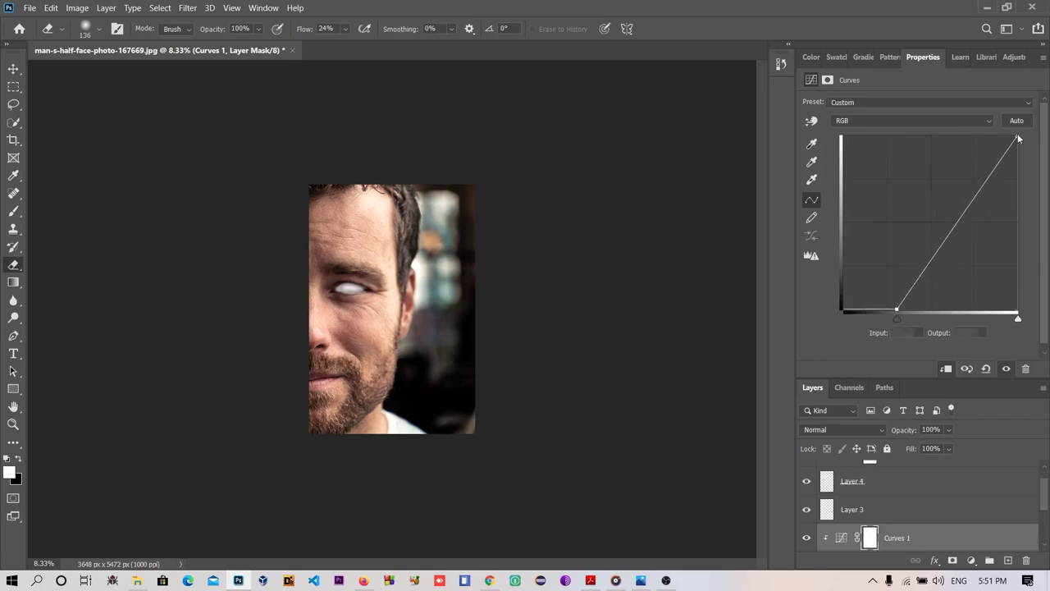
{"action": "left_click_drag", "start_coordinate": [1018, 137], "coordinate": [1016, 169]}
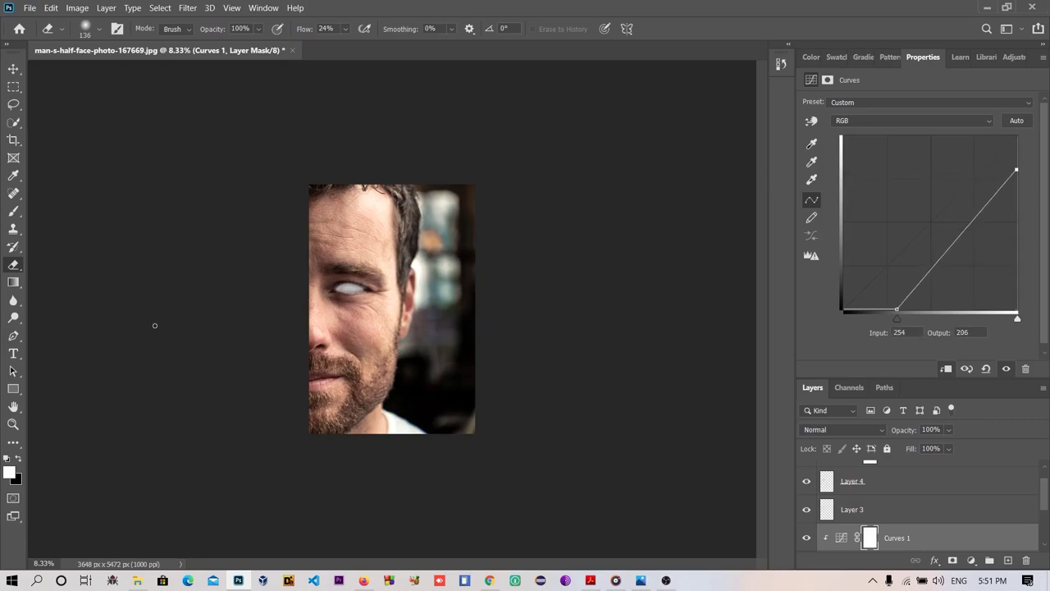
{"action": "scroll", "coordinate": [916, 489], "scroll_direction": "up", "scroll_amount": 1}
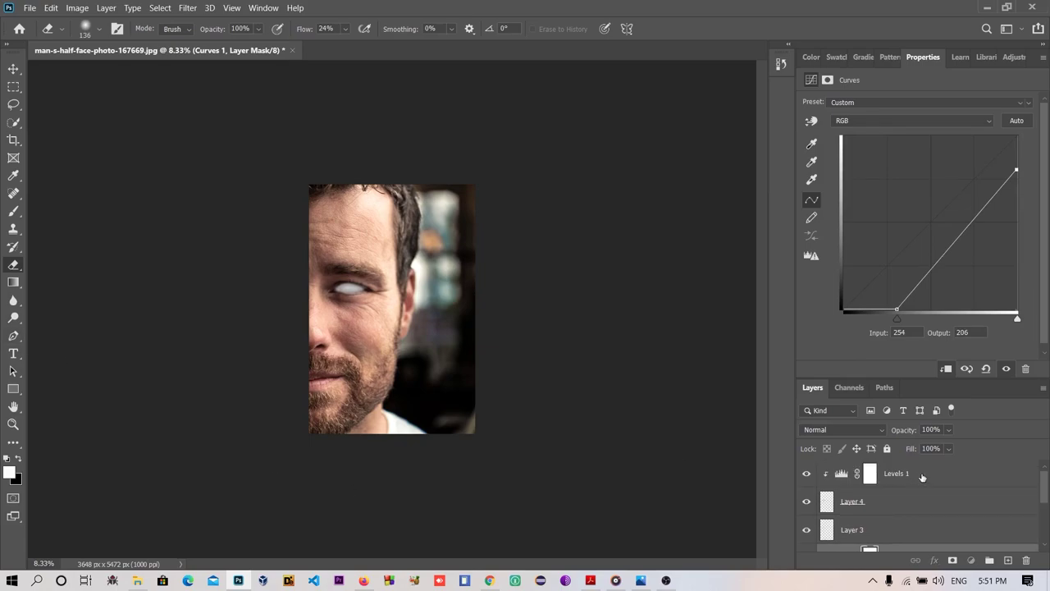
Add an empty Layer 5 above the Levels 1 adjustment
{"action": "left_click", "coordinate": [923, 477]}
{"action": "left_click", "coordinate": [972, 561]}
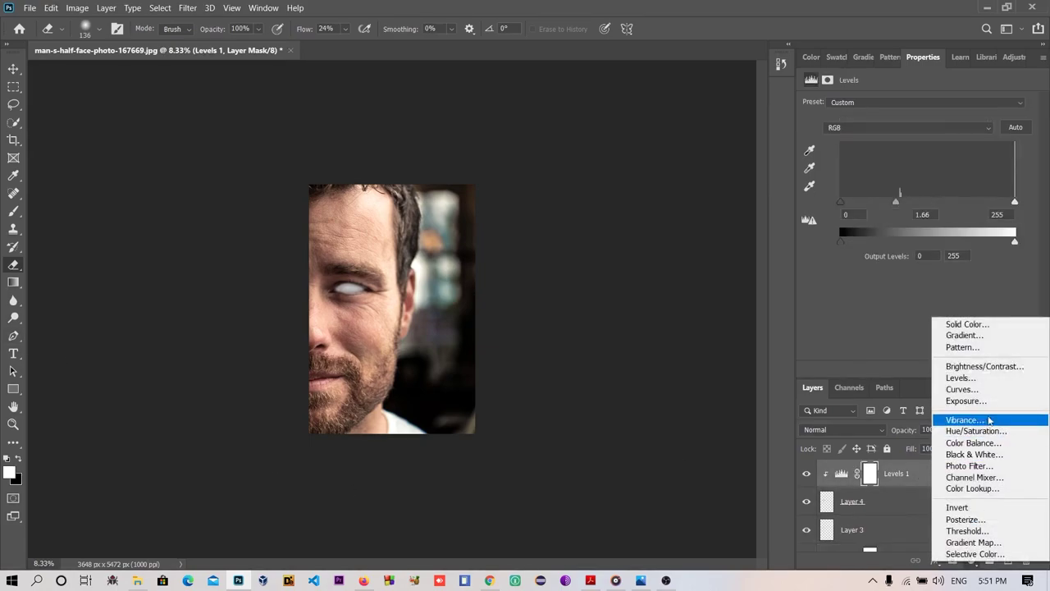
{"action": "left_click", "coordinate": [1007, 560]}
{"action": "left_click", "coordinate": [1008, 561]}
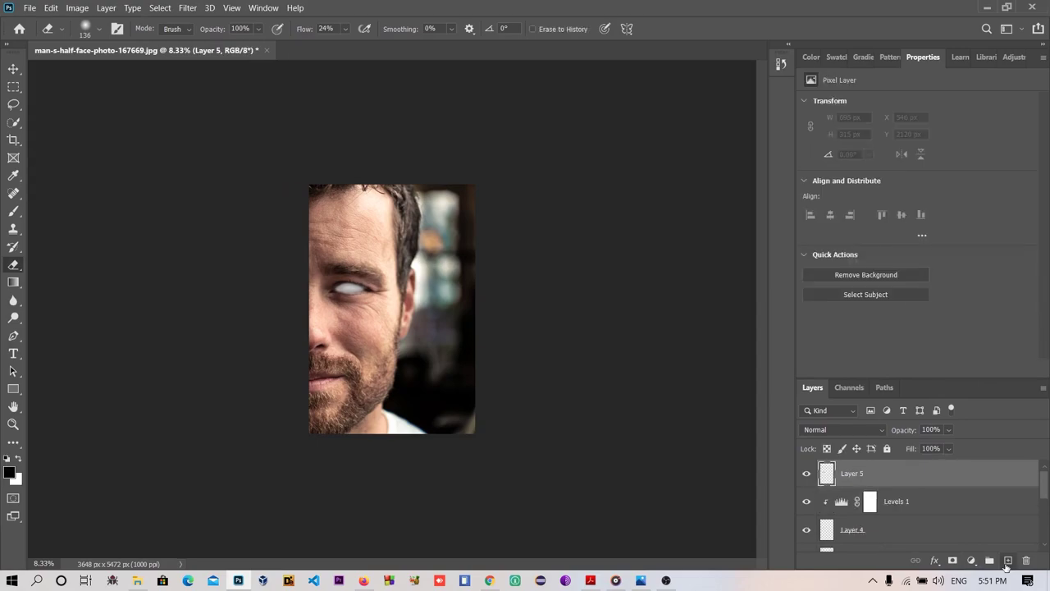
Set up the Brush Tool with a 62 px Soft Round tip, zoomed in on the eye
{"action": "left_click", "coordinate": [13, 211]}
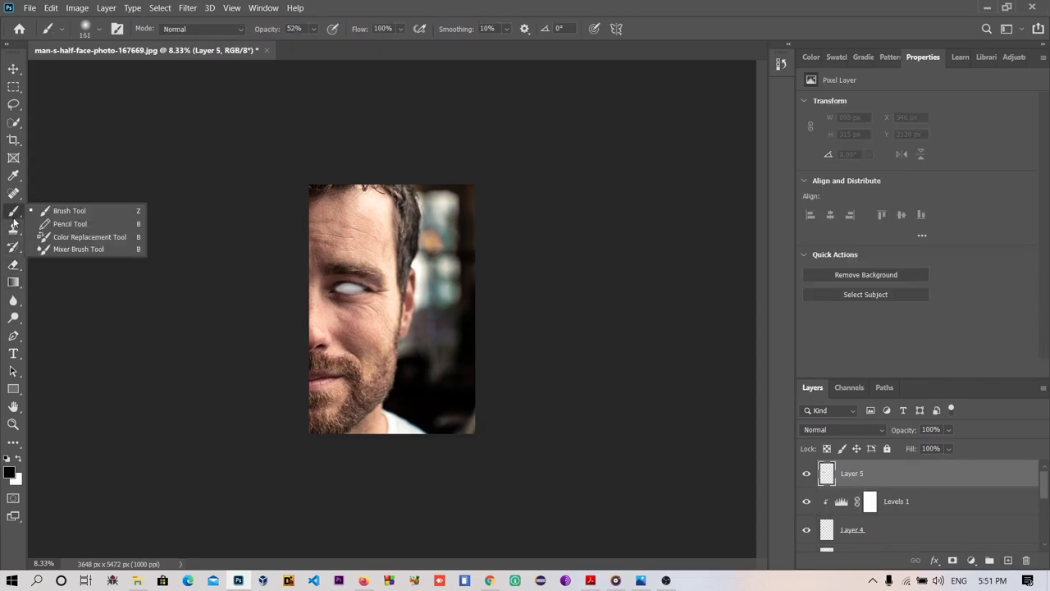
{"action": "left_click", "coordinate": [72, 210]}
{"action": "left_click", "coordinate": [89, 33]}
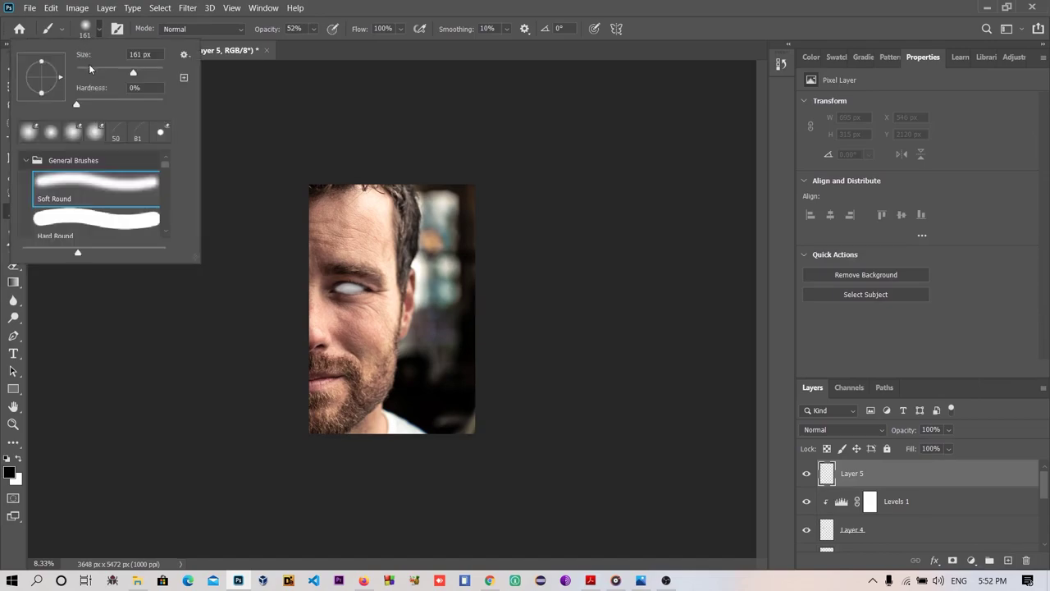
{"action": "left_click", "coordinate": [85, 70]}
{"action": "left_click", "coordinate": [338, 271]}
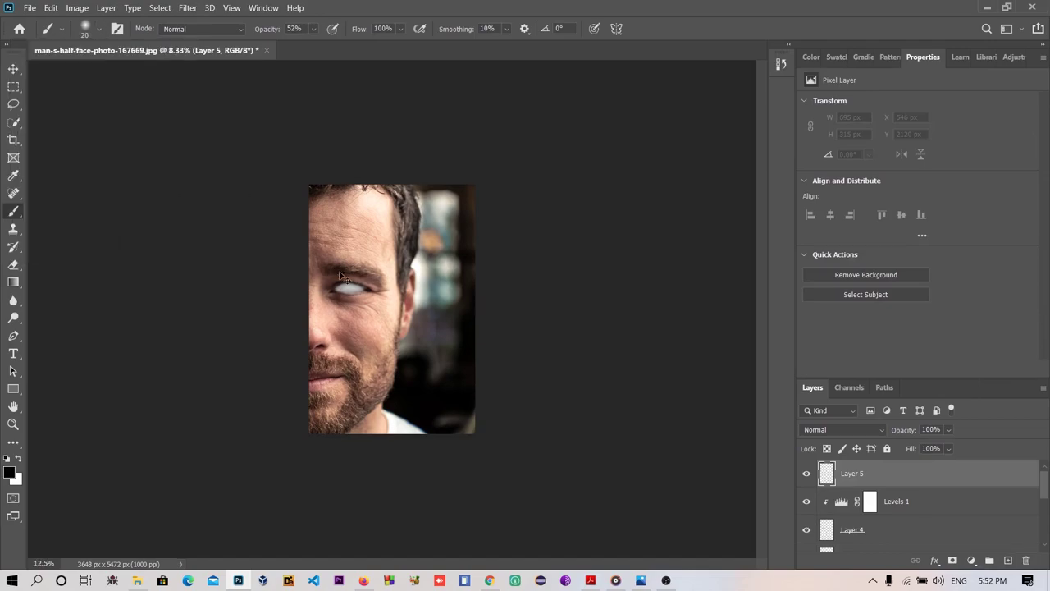
{"action": "key", "text": "ctrl+plus"}
{"action": "key", "text": "ctrl+plus"}
{"action": "key", "text": "ctrl+plus"}
{"action": "left_click", "coordinate": [89, 30]}
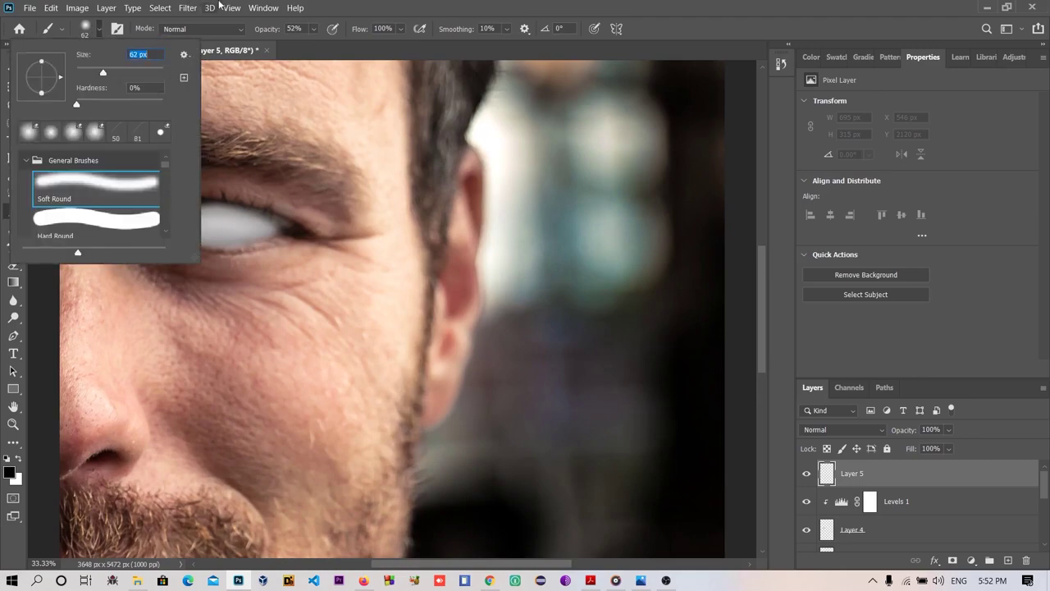
{"action": "key", "text": "Return"}
{"action": "scroll", "coordinate": [258, 229], "scroll_direction": "down", "scroll_amount": 2}
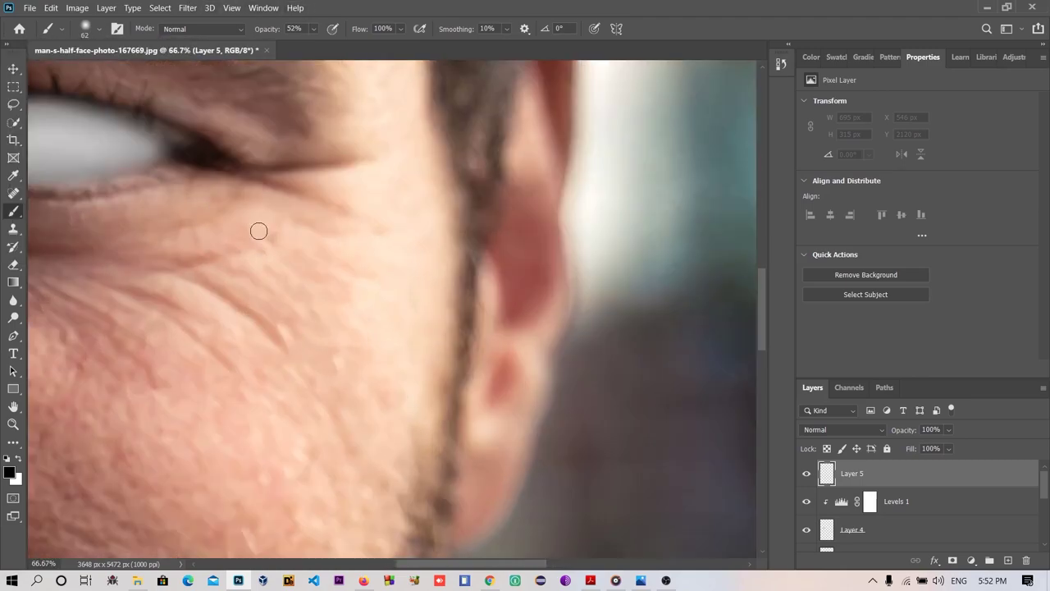
{"action": "scroll", "coordinate": [293, 179], "scroll_direction": "up", "scroll_amount": 2}
{"action": "scroll", "coordinate": [293, 179], "scroll_direction": "up", "scroll_amount": 1}
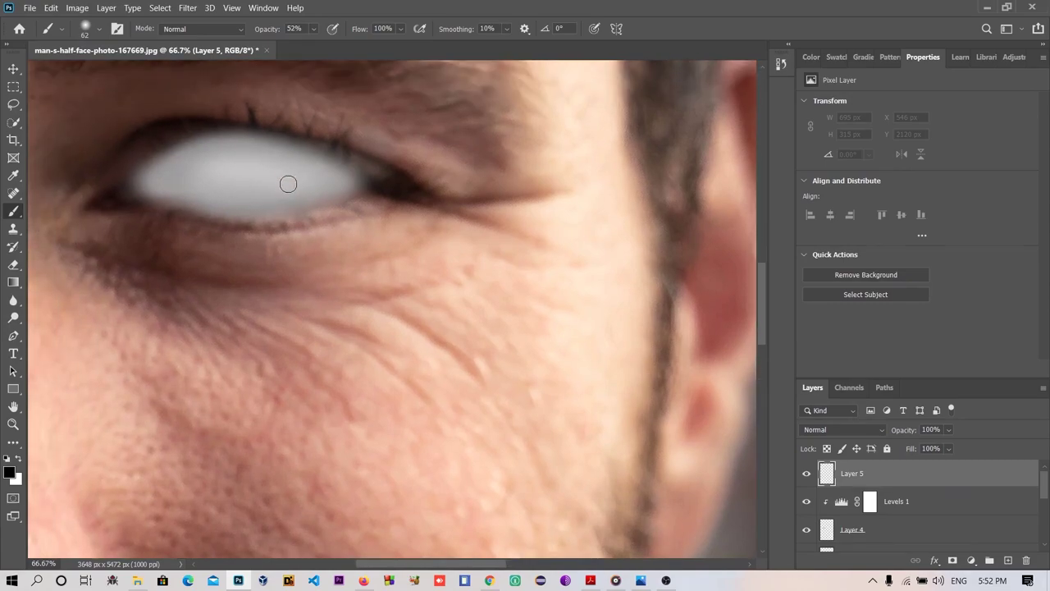
{"action": "left_click", "coordinate": [9, 473]}
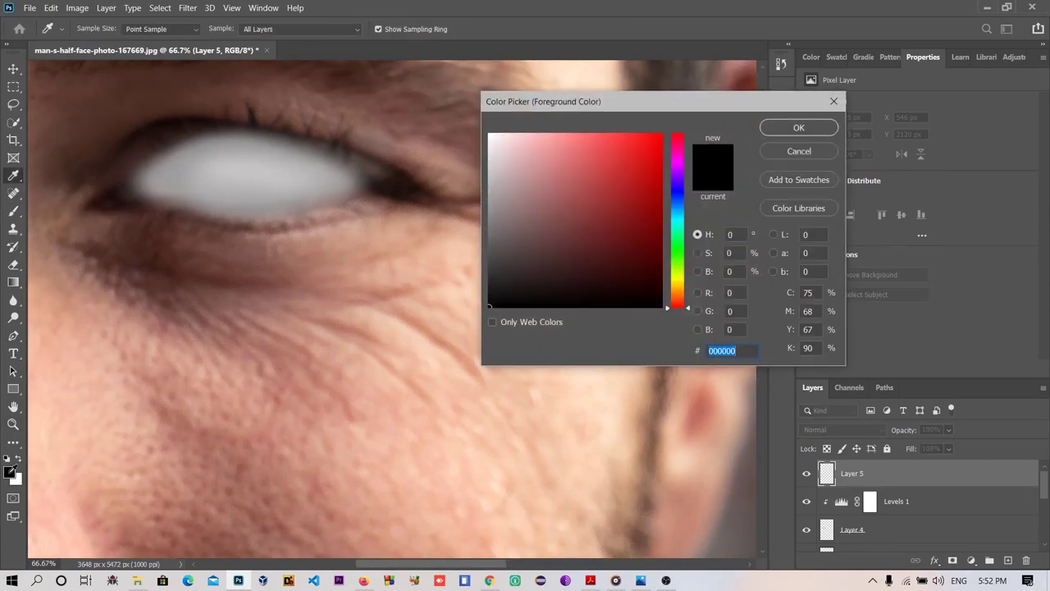
Make white the foreground colour and paint a soft white glow onto the eye
{"action": "left_click", "coordinate": [488, 133]}
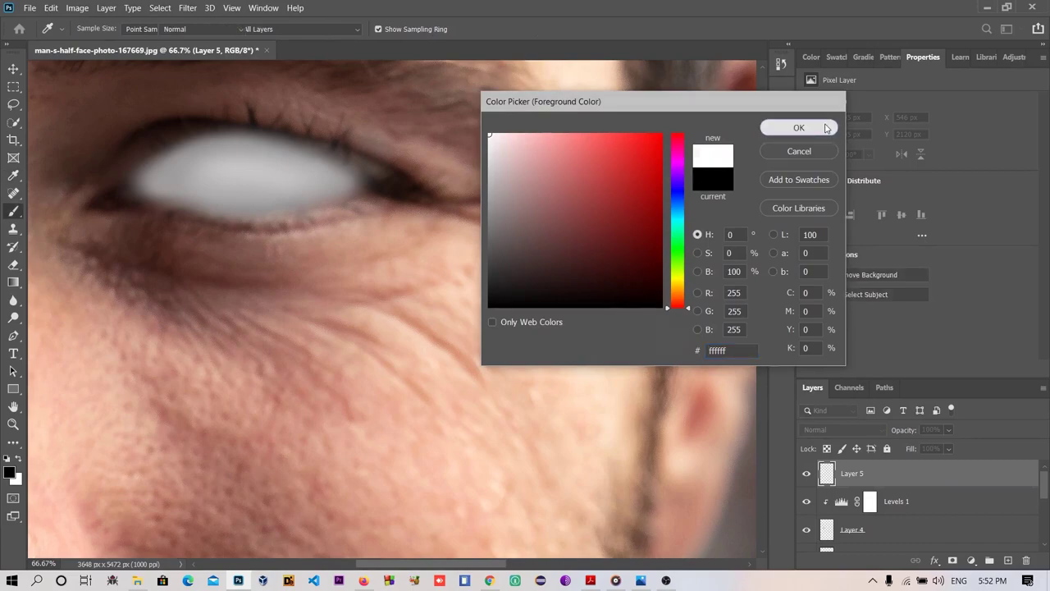
{"action": "left_click", "coordinate": [798, 127]}
{"action": "left_click_drag", "start_coordinate": [282, 181], "coordinate": [278, 182]}
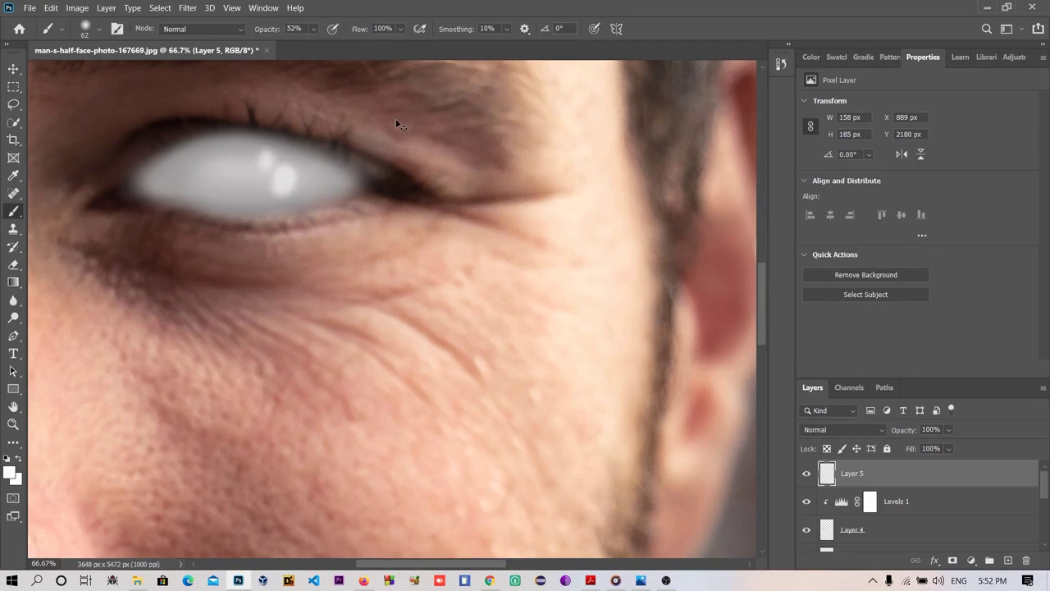
{"action": "key", "text": "ctrl+minus"}
{"action": "key", "text": "ctrl+minus"}
{"action": "key", "text": "ctrl+minus"}
{"action": "key", "text": "ctrl+minus"}
{"action": "key", "text": "ctrl+plus"}
{"action": "key", "text": "ctrl+plus"}
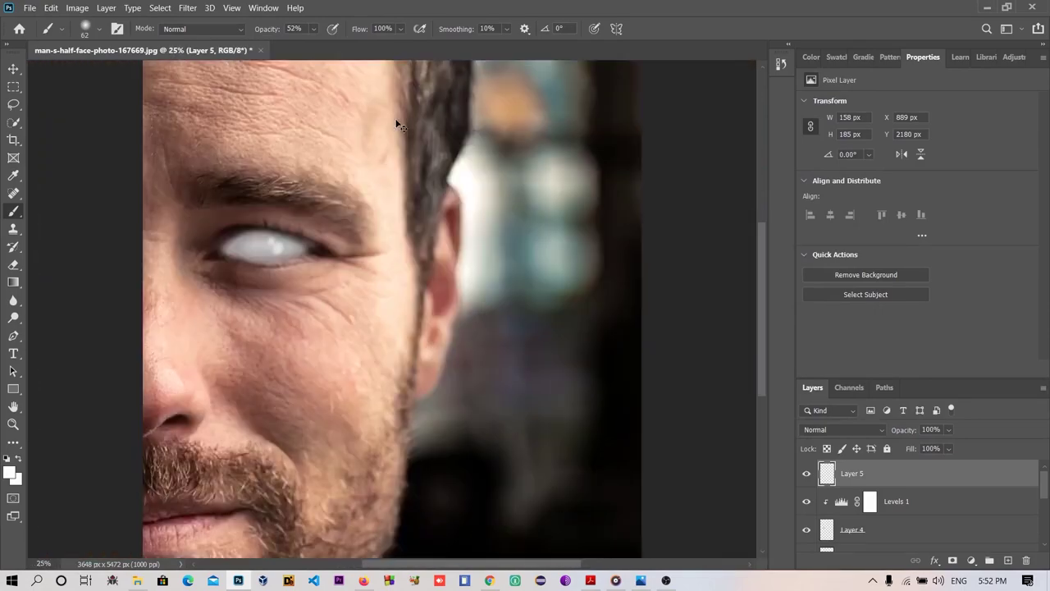
{"action": "key", "text": "ctrl+plus"}
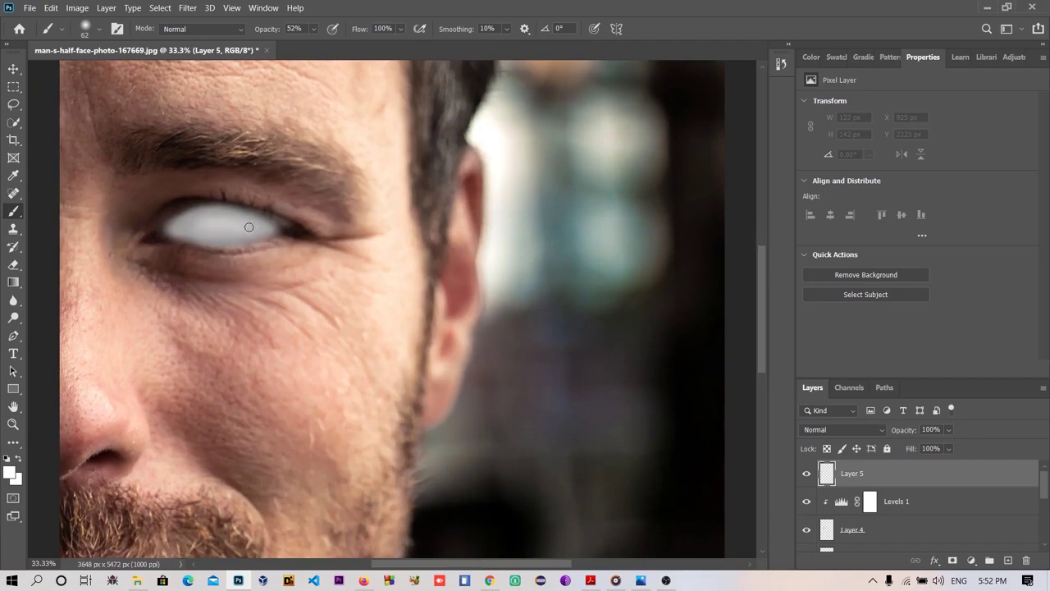
{"action": "left_click_drag", "start_coordinate": [247, 226], "coordinate": [246, 236]}
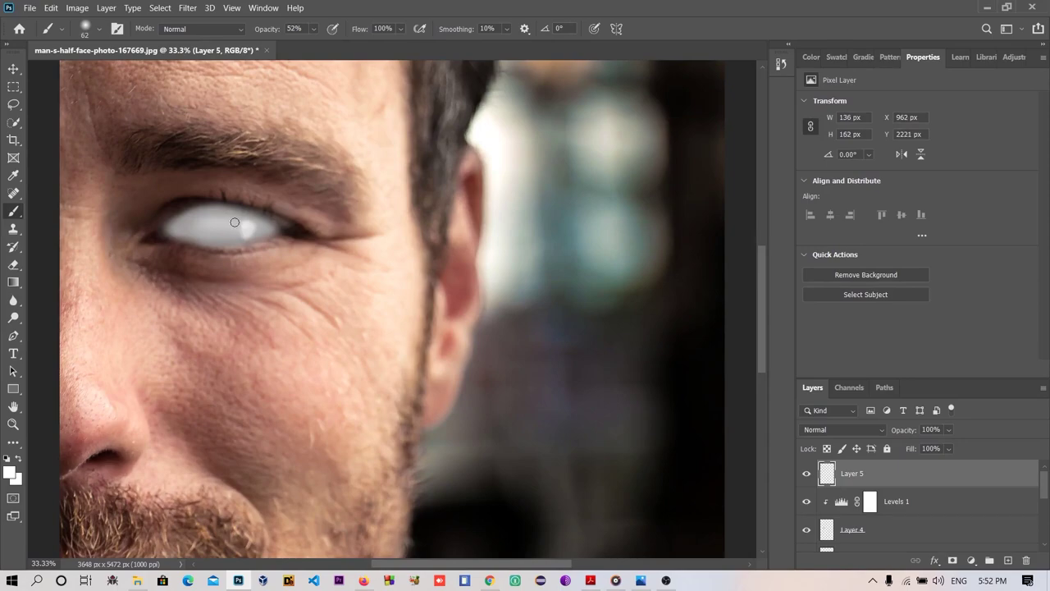
Shrink the brush to 42 px and keep Layer 5 at 100% opacity after trying 66%
{"action": "left_click", "coordinate": [96, 34]}
{"action": "left_click", "coordinate": [96, 72]}
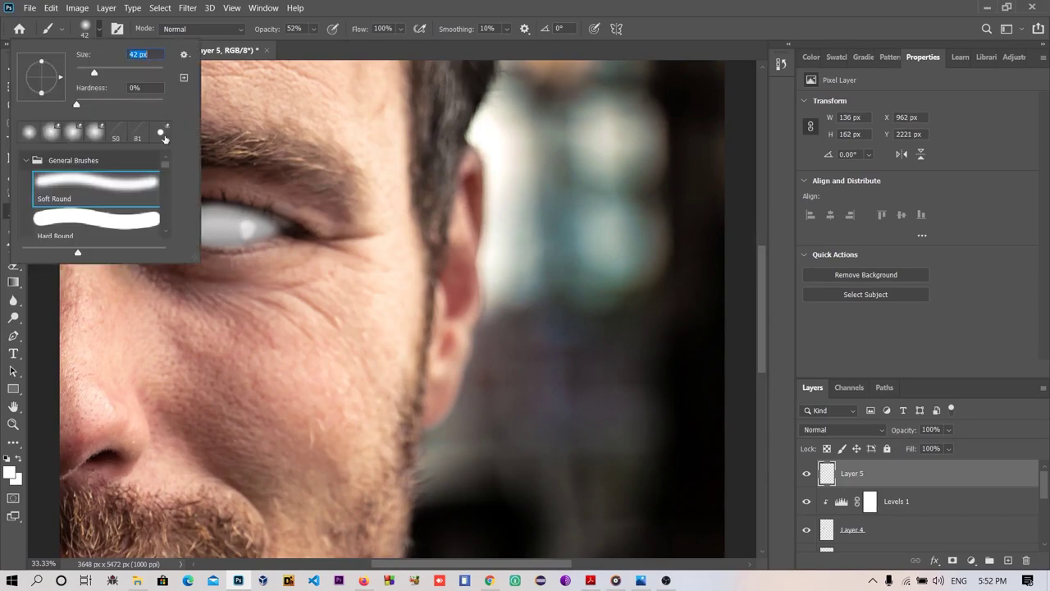
{"action": "key", "text": "Return"}
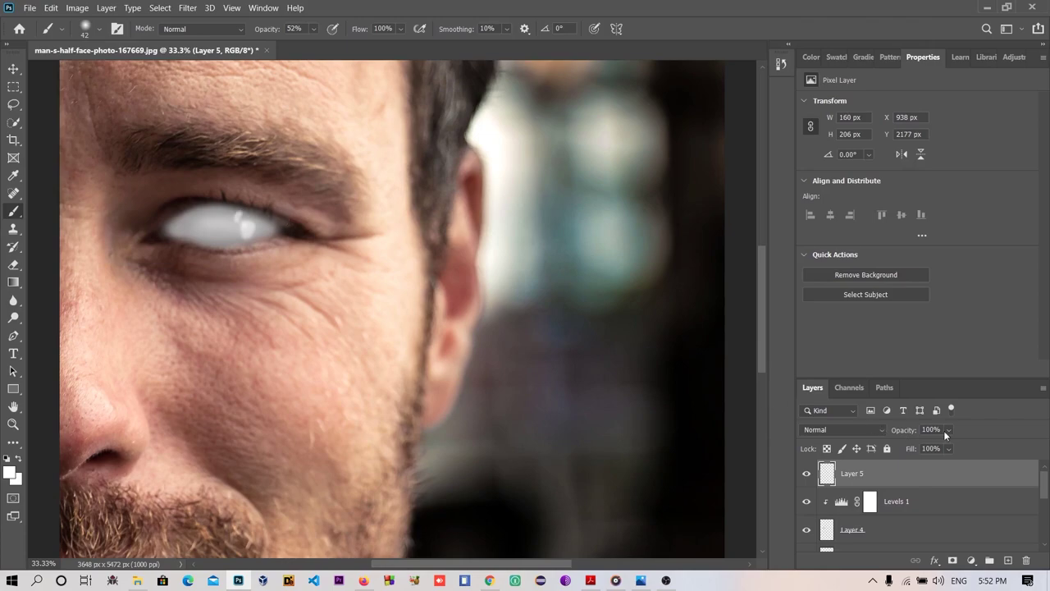
{"action": "left_click_drag", "start_coordinate": [949, 430], "coordinate": [944, 446]}
{"action": "key", "text": "ctrl+minus"}
{"action": "key", "text": "ctrl+minus"}
{"action": "key", "text": "ctrl+minus"}
{"action": "key", "text": "ctrl+minus"}
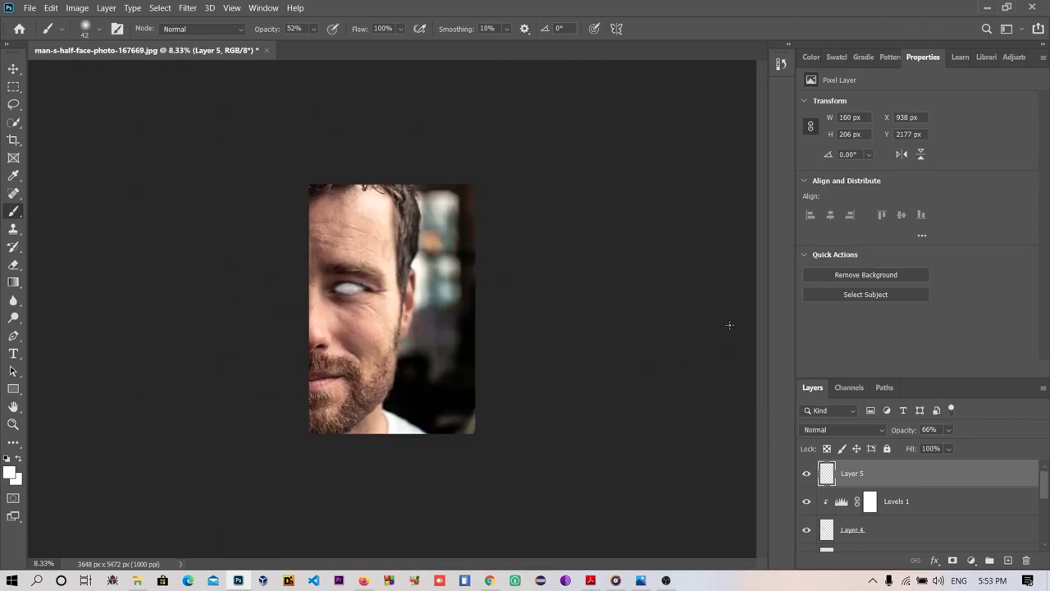
{"action": "key", "text": "ctrl+plus"}
{"action": "key", "text": "ctrl+plus"}
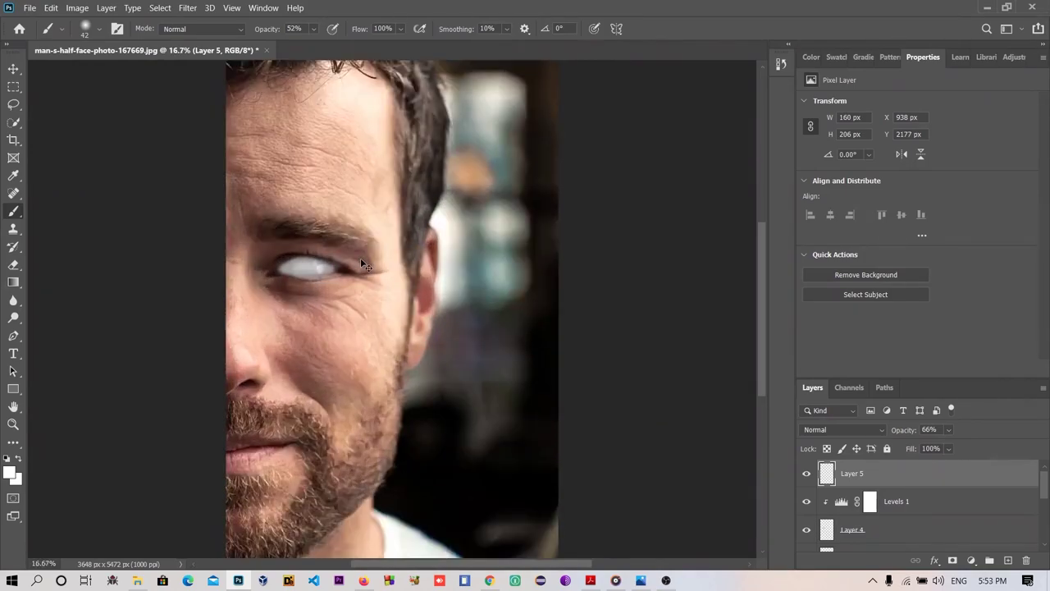
{"action": "key", "text": "ctrl+plus"}
{"action": "key", "text": "ctrl+plus"}
{"action": "key", "text": "ctrl+z"}
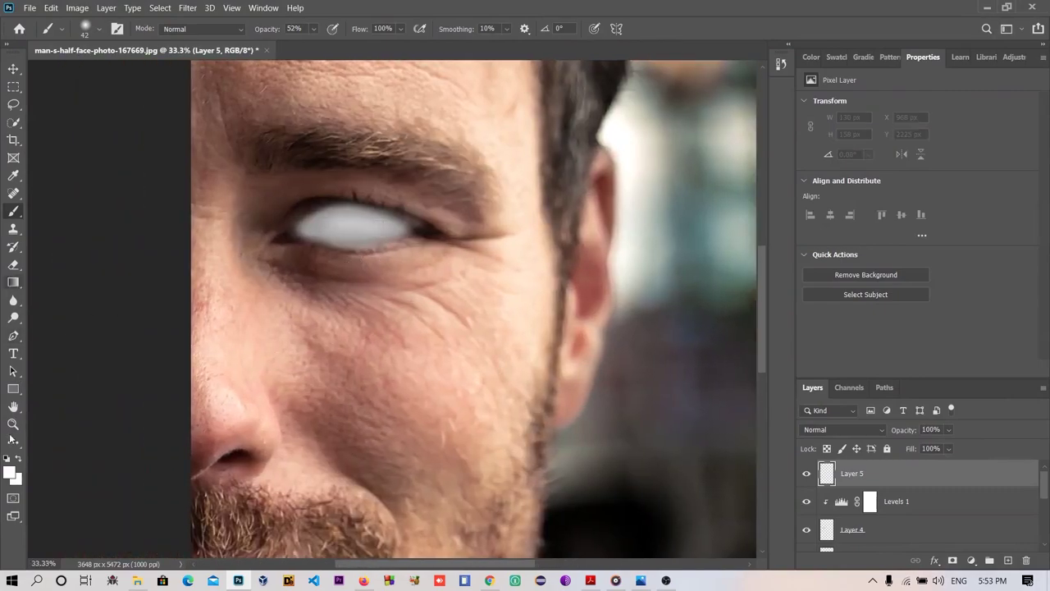
Paint a #323232 shadow along the upper eyelid with a 64 px soft brush, opacity 47%
{"action": "left_click", "coordinate": [9, 472]}
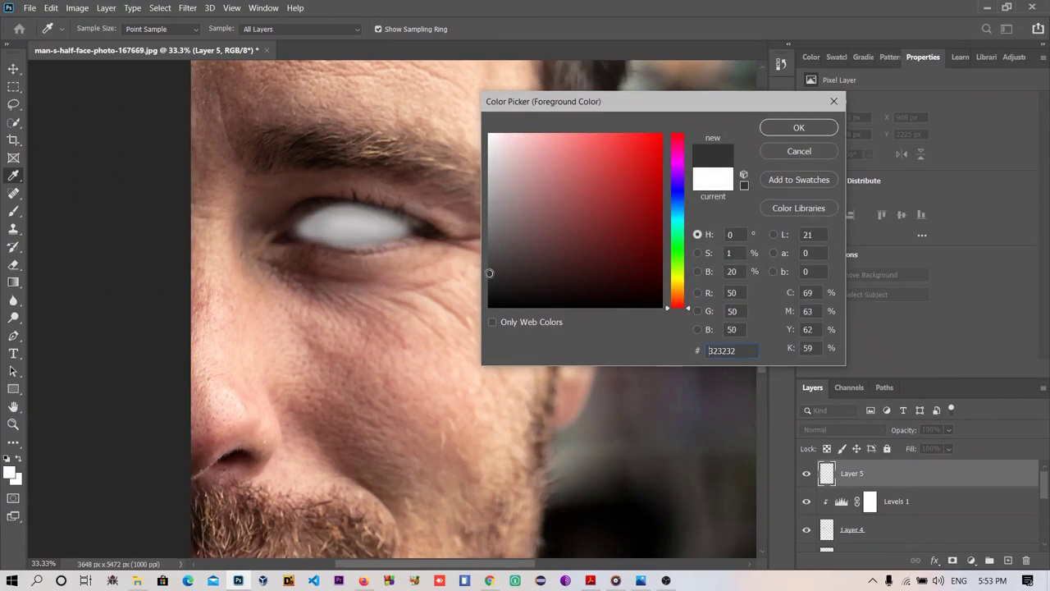
{"action": "left_click", "coordinate": [799, 128]}
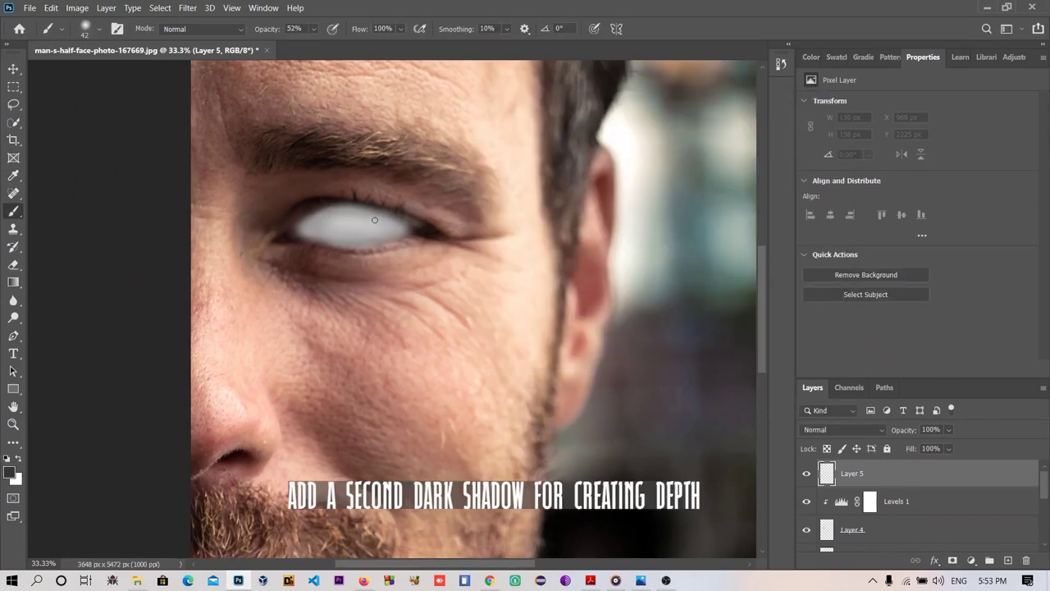
{"action": "left_click", "coordinate": [99, 29]}
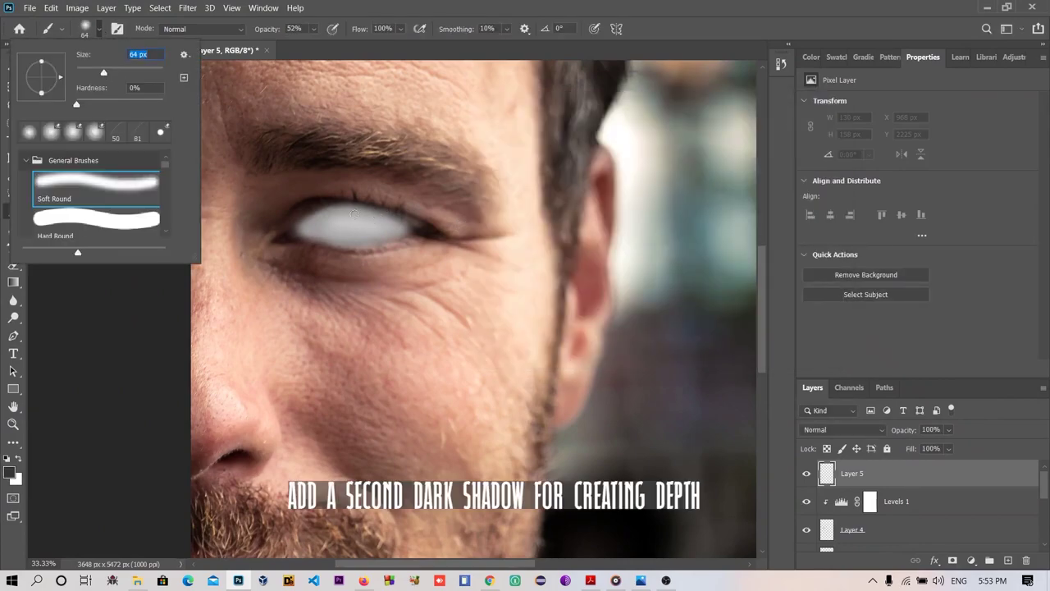
{"action": "key", "text": "Return"}
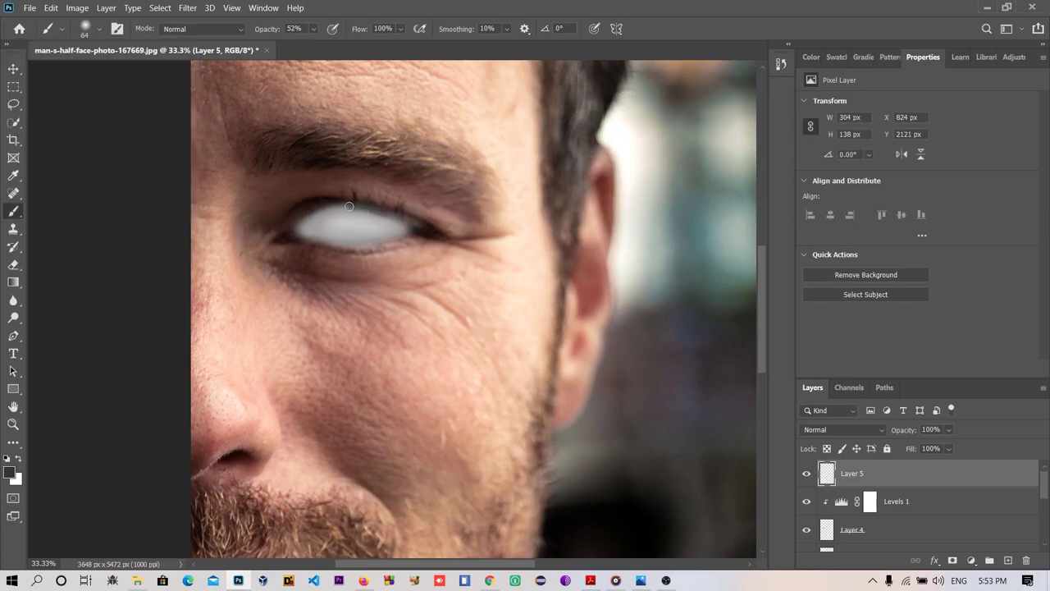
{"action": "left_click_drag", "start_coordinate": [349, 207], "coordinate": [412, 216]}
{"action": "left_click_drag", "start_coordinate": [339, 201], "coordinate": [419, 227]}
{"action": "left_click_drag", "start_coordinate": [948, 429], "coordinate": [912, 447]}
{"action": "left_click", "coordinate": [931, 447]}
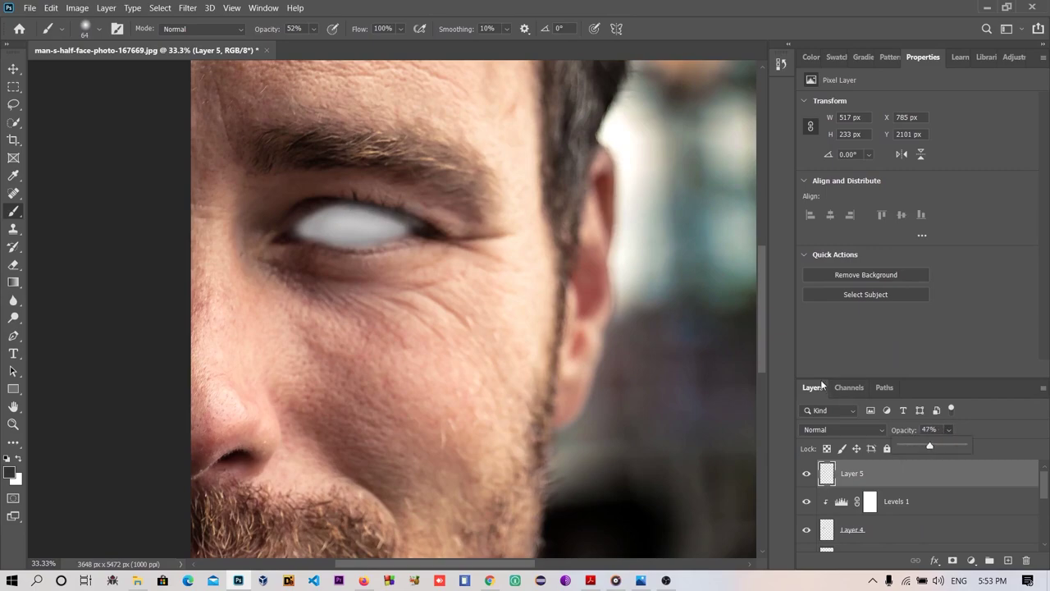
Add an empty Layer 6 and set the foreground colour to #ffffff
{"action": "left_click", "coordinate": [1009, 561]}
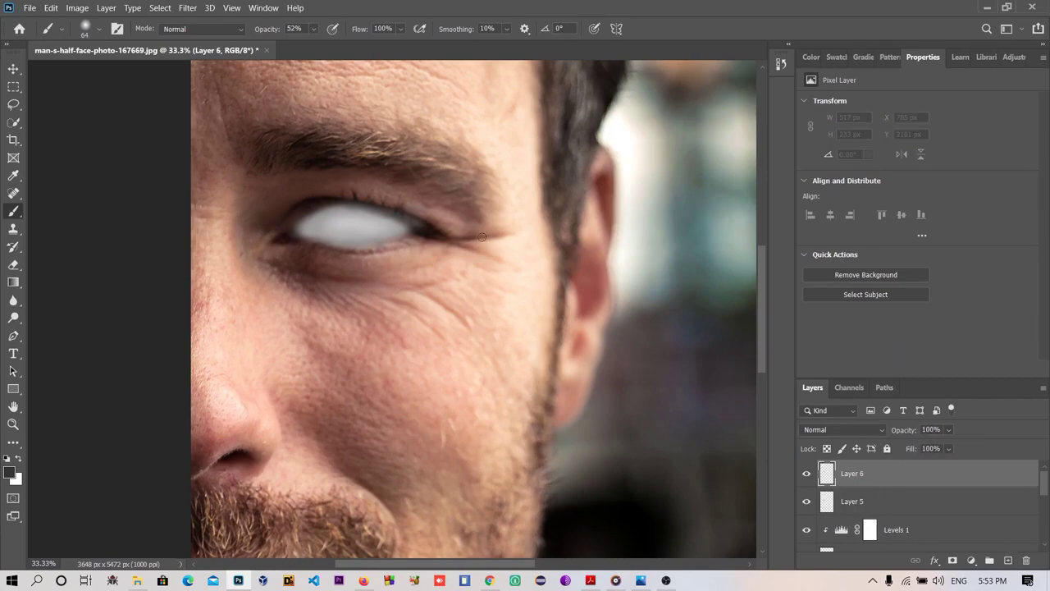
{"action": "left_click", "coordinate": [10, 472]}
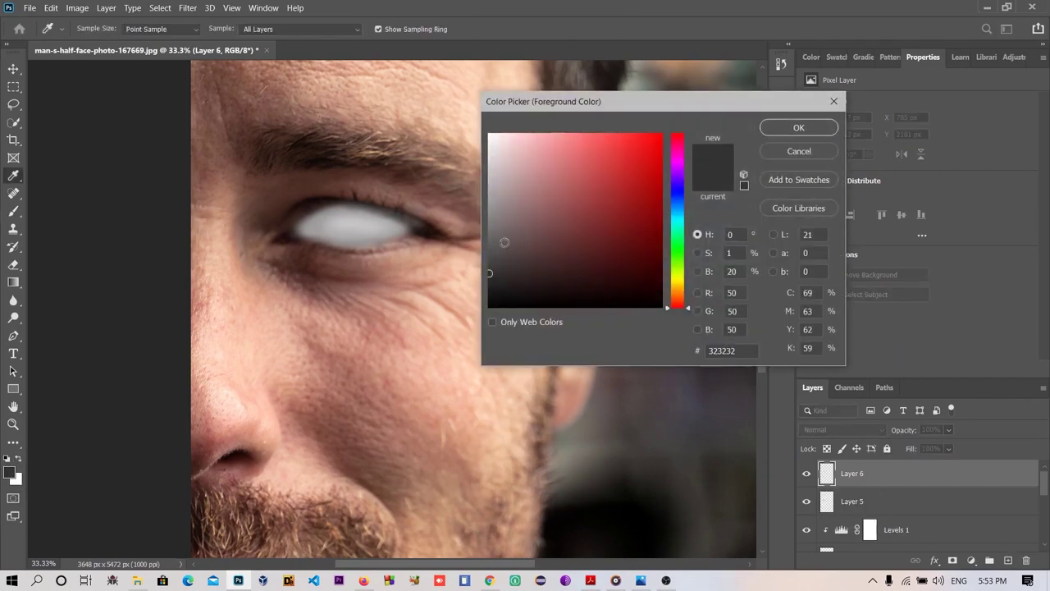
{"action": "type", "text": "ffffff"}
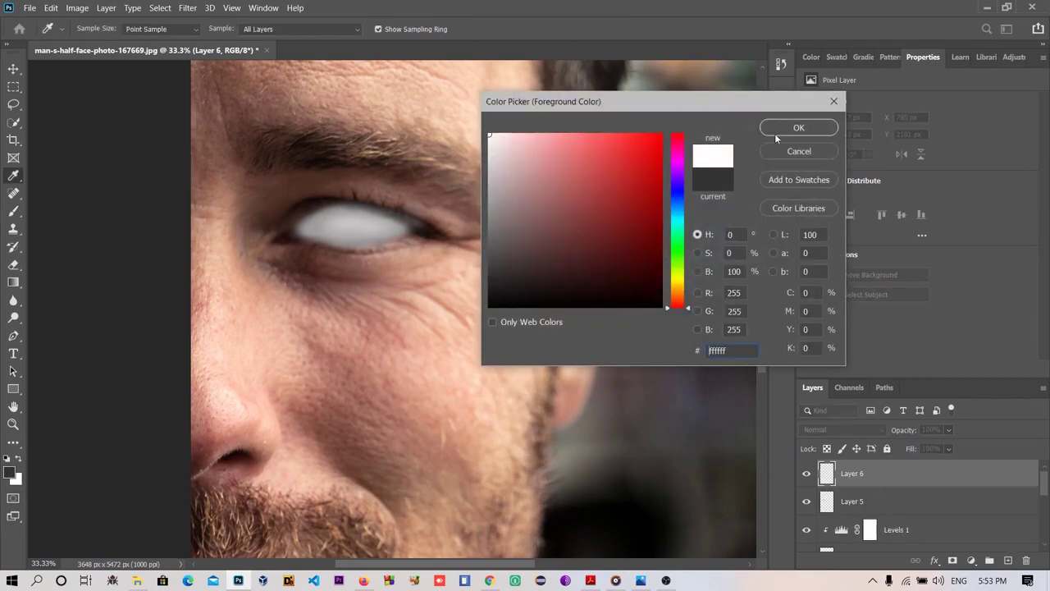
{"action": "left_click", "coordinate": [798, 127]}
Apply a 9.4 px Gaussian Blur to Layer 5 and raise its opacity to 73%
{"action": "left_click", "coordinate": [917, 502]}
{"action": "left_click", "coordinate": [189, 8]}
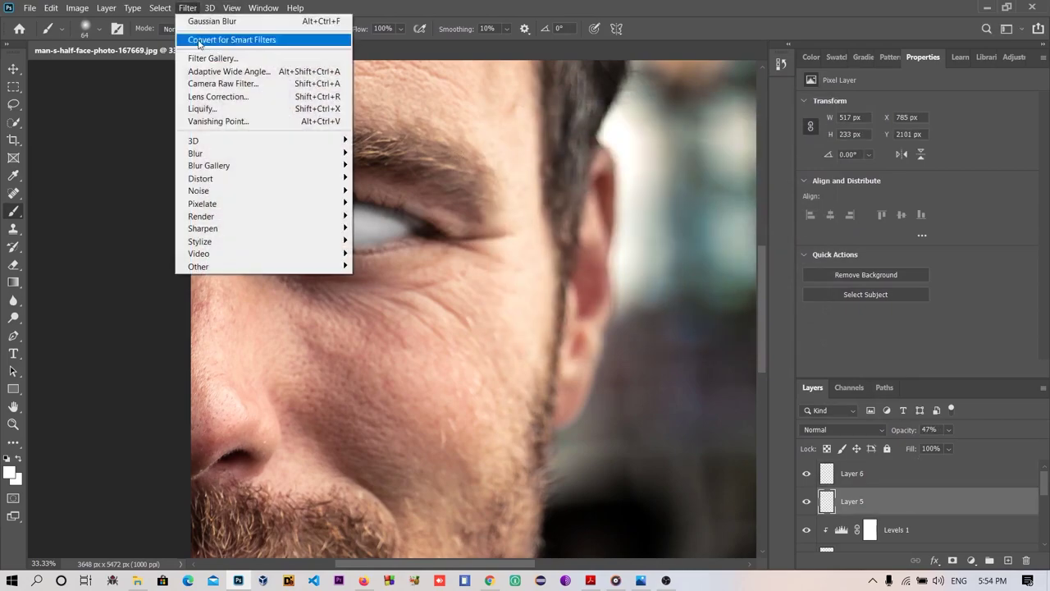
{"action": "mouse_move", "coordinate": [195, 153]}
{"action": "left_click", "coordinate": [385, 205]}
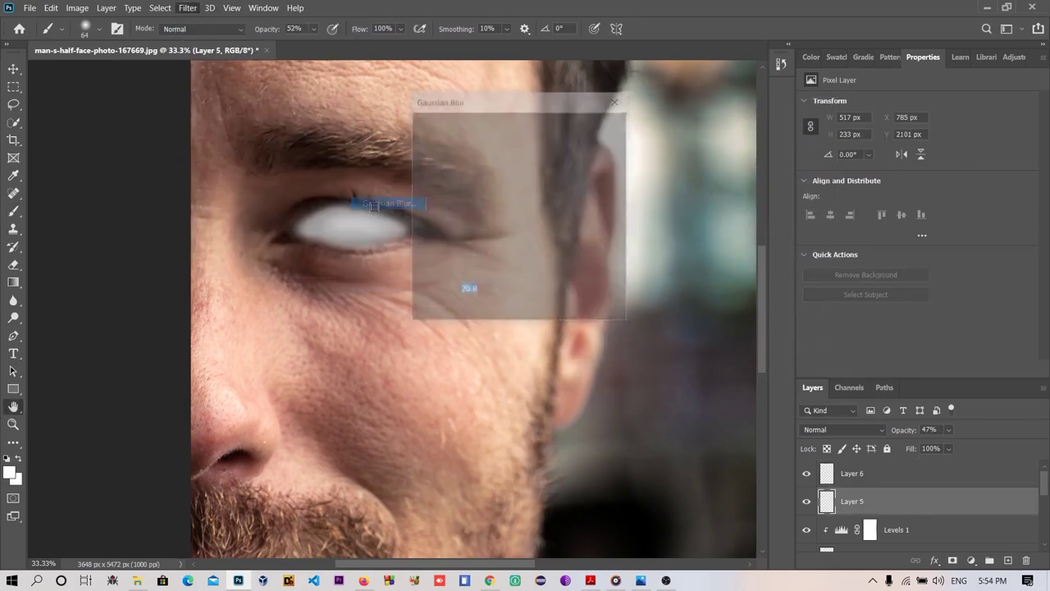
{"action": "left_click", "coordinate": [503, 311]}
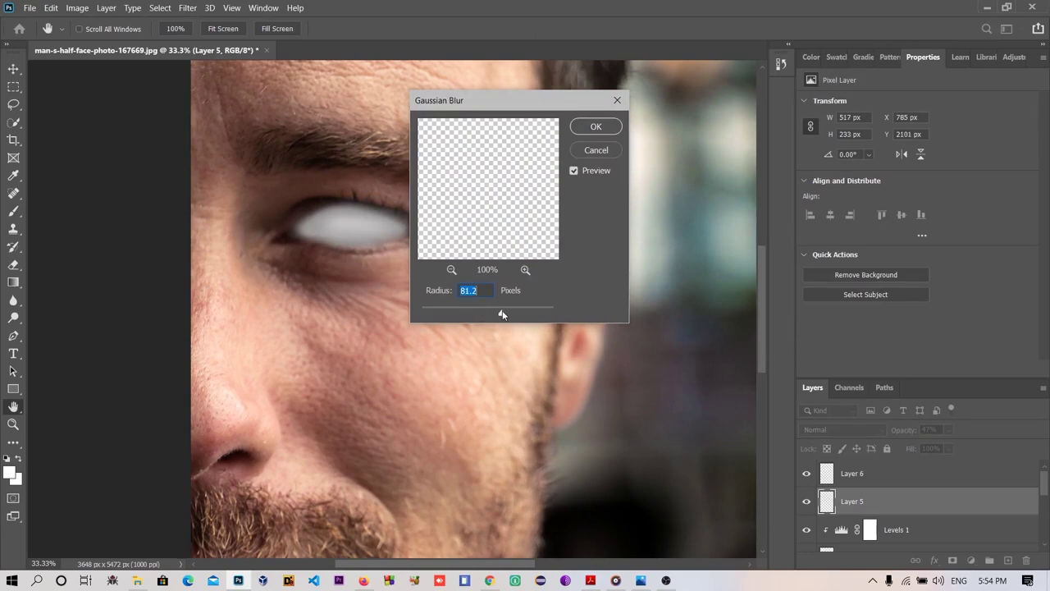
{"action": "left_click", "coordinate": [472, 313]}
{"action": "left_click", "coordinate": [596, 127]}
{"action": "key", "text": "b"}
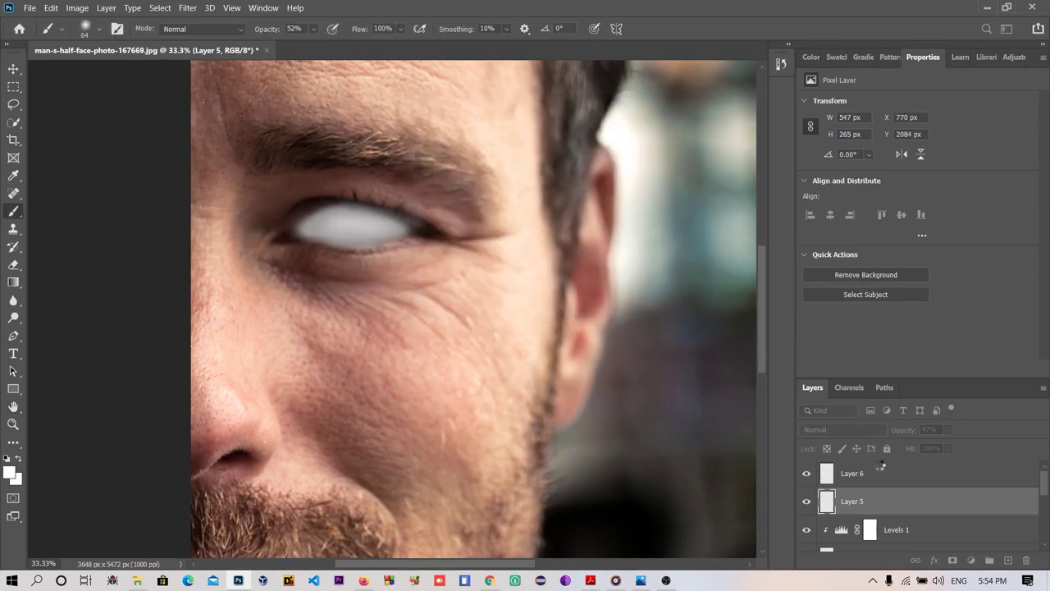
{"action": "left_click", "coordinate": [945, 432]}
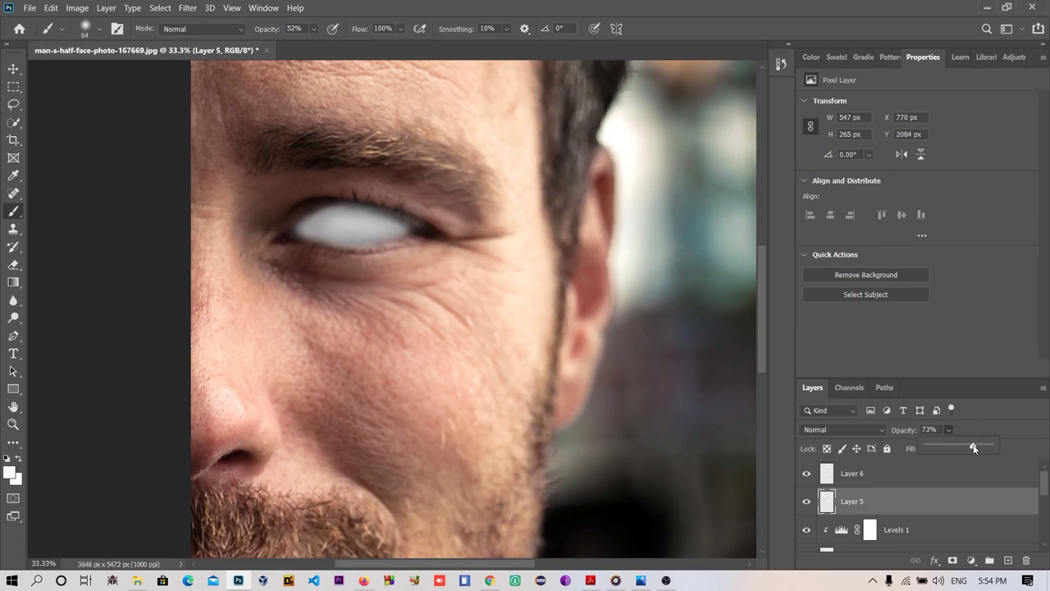
{"action": "key", "text": "ctrl+minus"}
{"action": "key", "text": "ctrl+minus"}
{"action": "key", "text": "ctrl+minus"}
{"action": "key", "text": "ctrl+minus"}
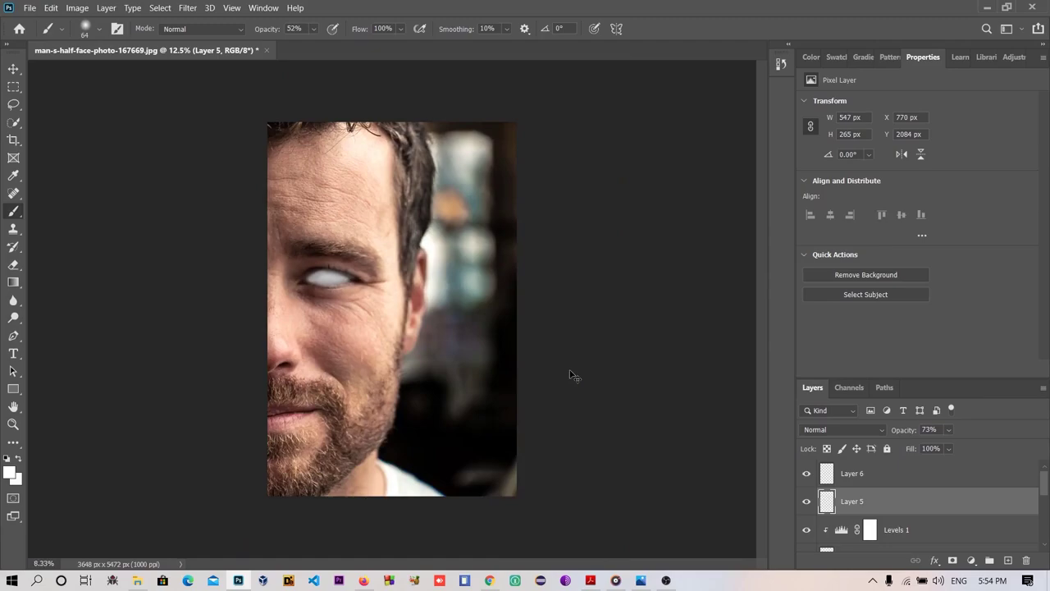
{"action": "key", "text": "ctrl+plus"}
{"action": "key", "text": "ctrl+plus"}
{"action": "key", "text": "ctrl+plus"}
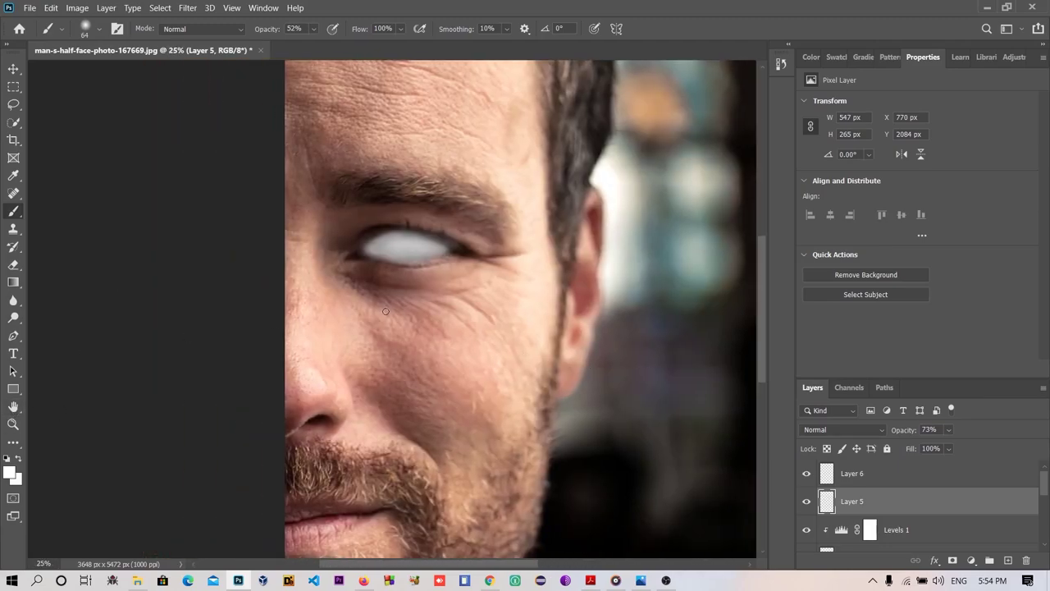
Paint a white reflection spot on the eyeball in Layer 6, set to Soft Light
{"action": "left_click", "coordinate": [862, 474]}
{"action": "key", "text": "ctrl+plus"}
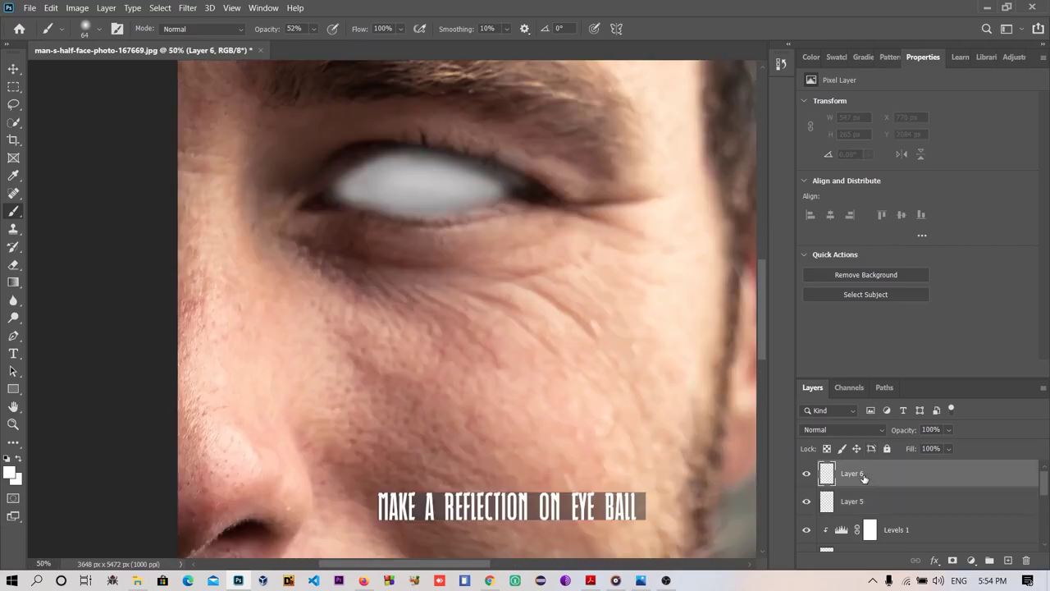
{"action": "mouse_move", "coordinate": [451, 183]}
{"action": "left_mouse_down"}
{"action": "mouse_move", "coordinate": [443, 197]}
{"action": "mouse_move", "coordinate": [436, 171]}
{"action": "mouse_move", "coordinate": [446, 166]}
{"action": "left_mouse_up"}
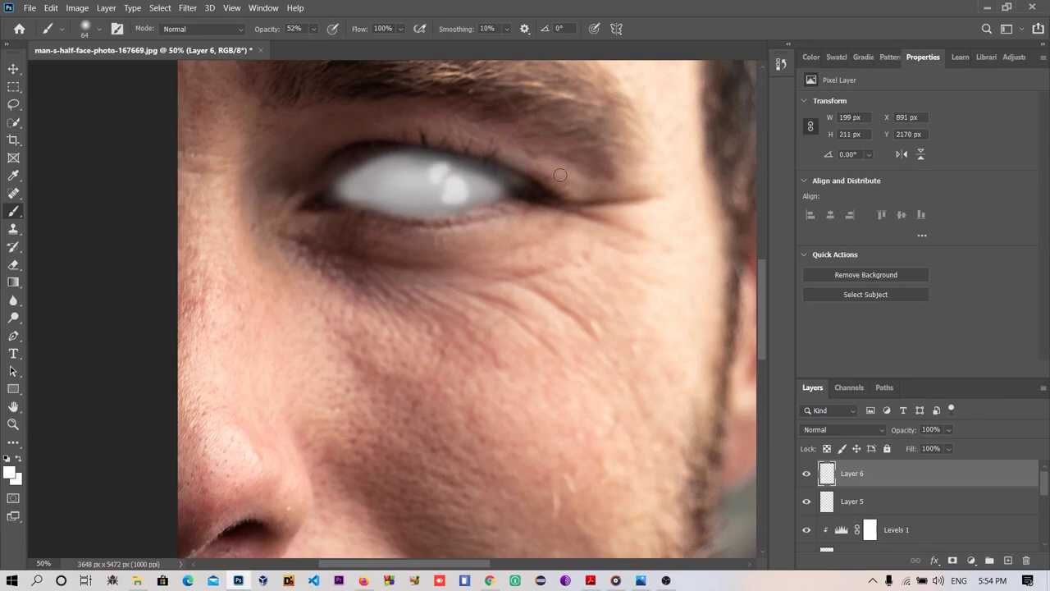
{"action": "key", "text": "ctrl+minus"}
{"action": "key", "text": "ctrl+minus"}
{"action": "key", "text": "ctrl+minus"}
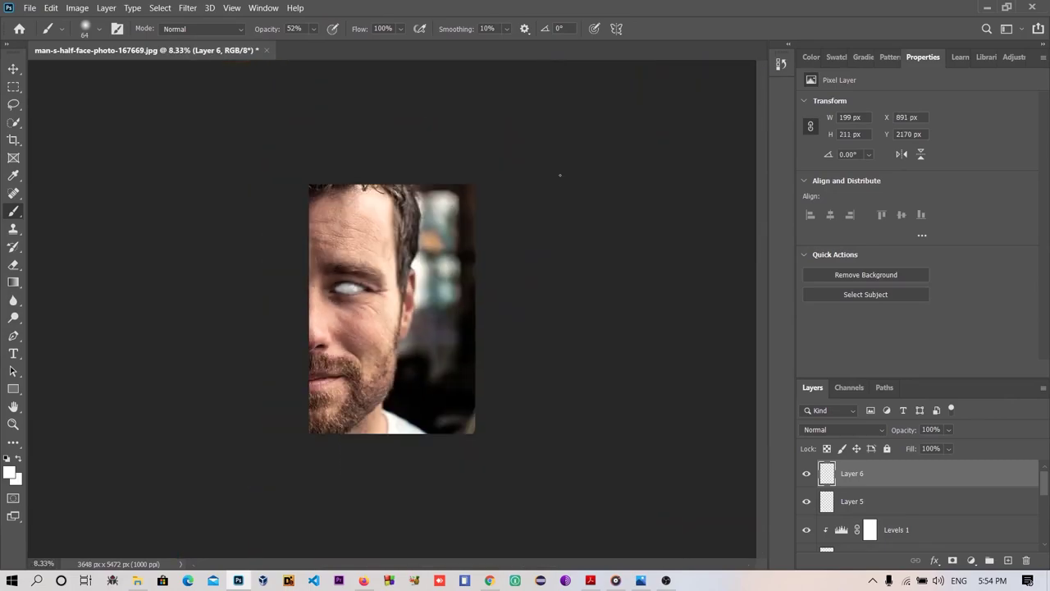
{"action": "left_click", "coordinate": [879, 430]}
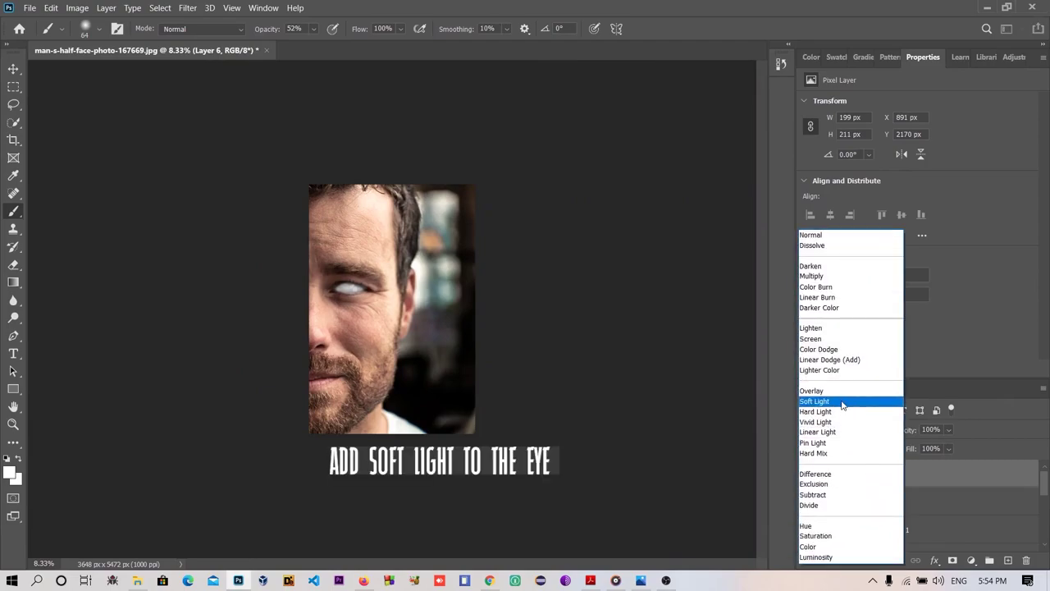
{"action": "left_click", "coordinate": [843, 402]}
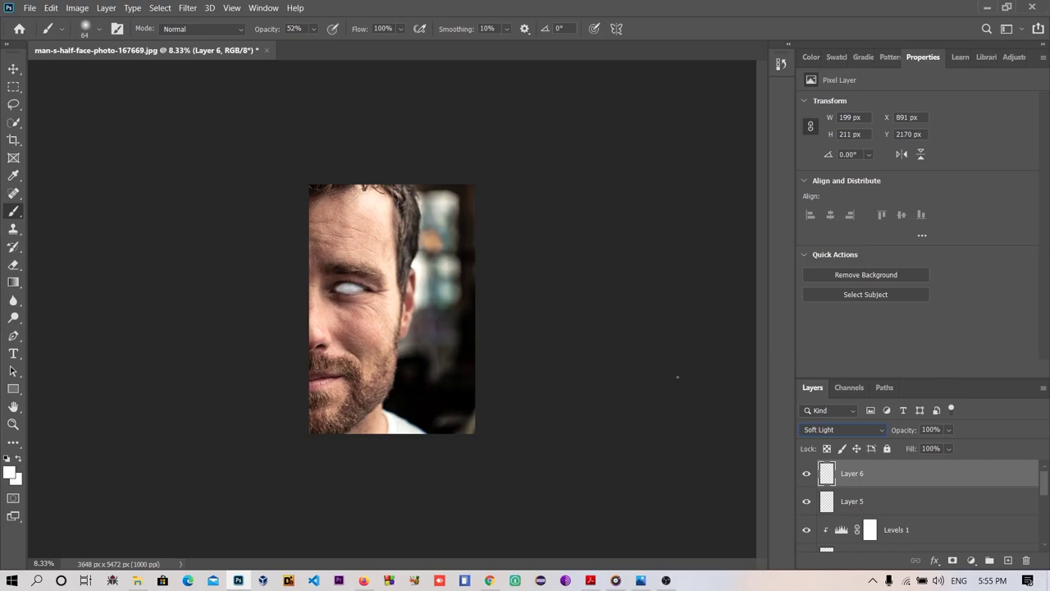
Duplicate the reflection, blur the copy 16.6 px, and stamp all visible layers into Layer 7
{"action": "key", "text": "ctrl+j"}
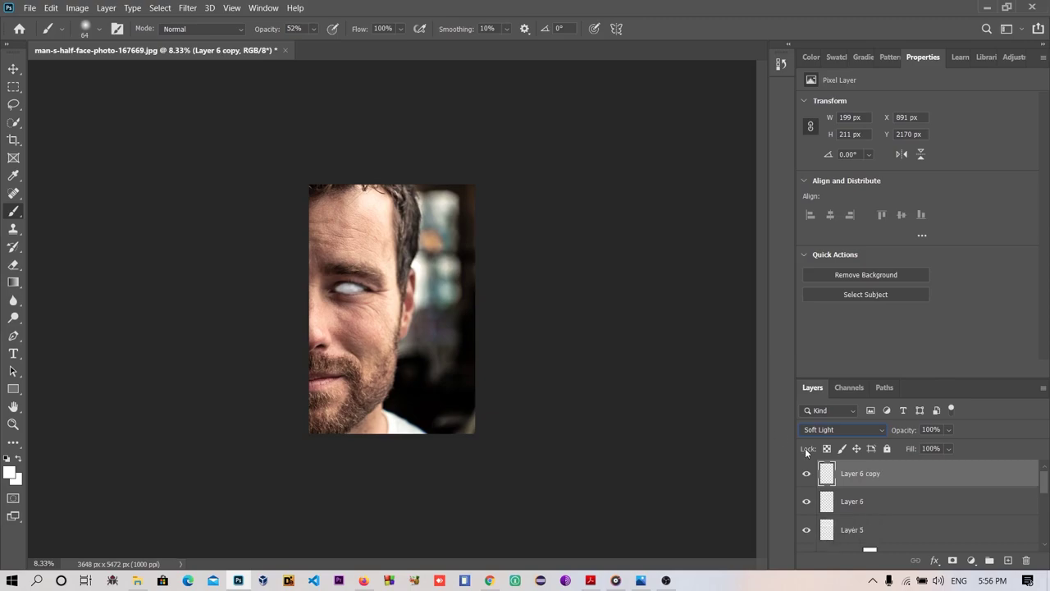
{"action": "left_click", "coordinate": [189, 8]}
{"action": "mouse_move", "coordinate": [195, 154]}
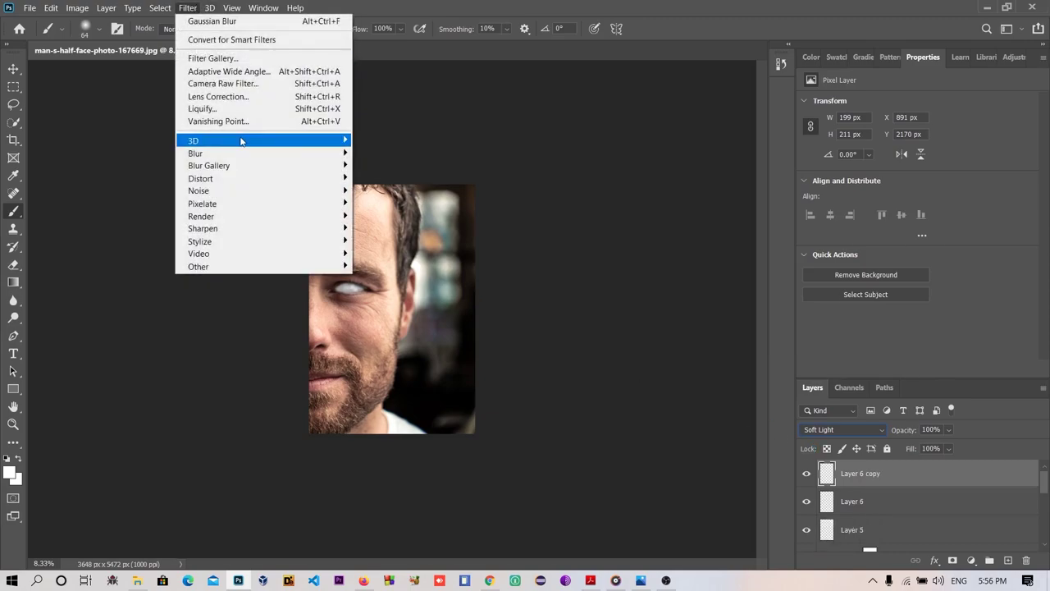
{"action": "left_click", "coordinate": [389, 203]}
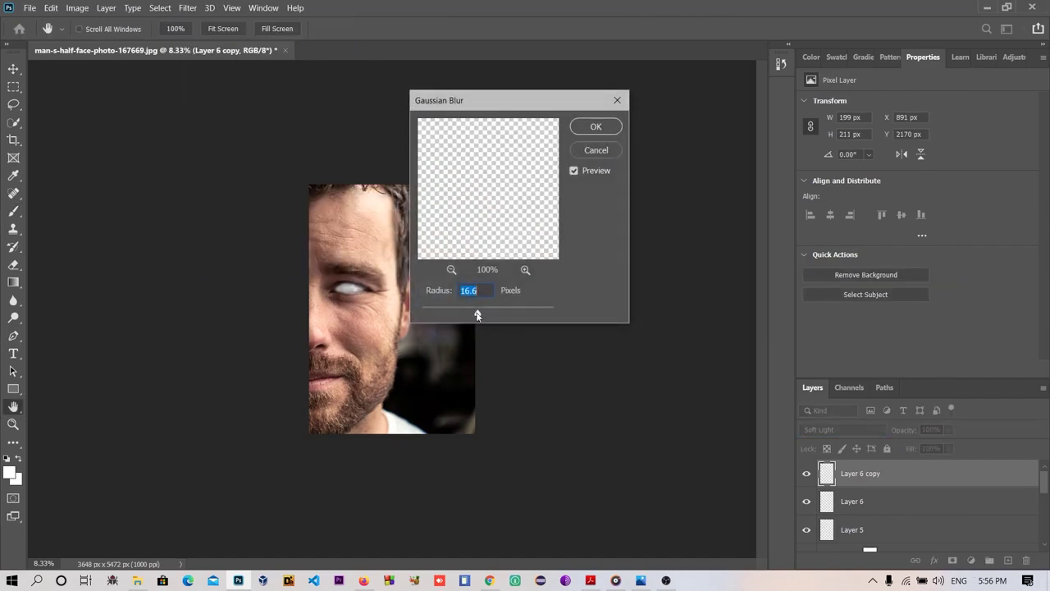
{"action": "left_click", "coordinate": [596, 127]}
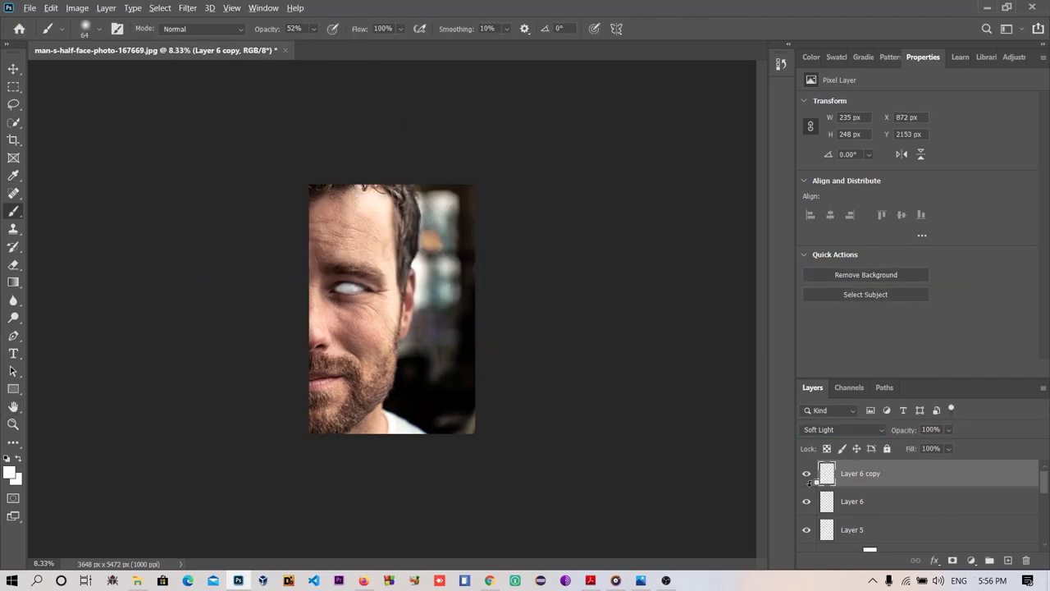
{"action": "key", "text": "ctrl+alt+shift+e"}
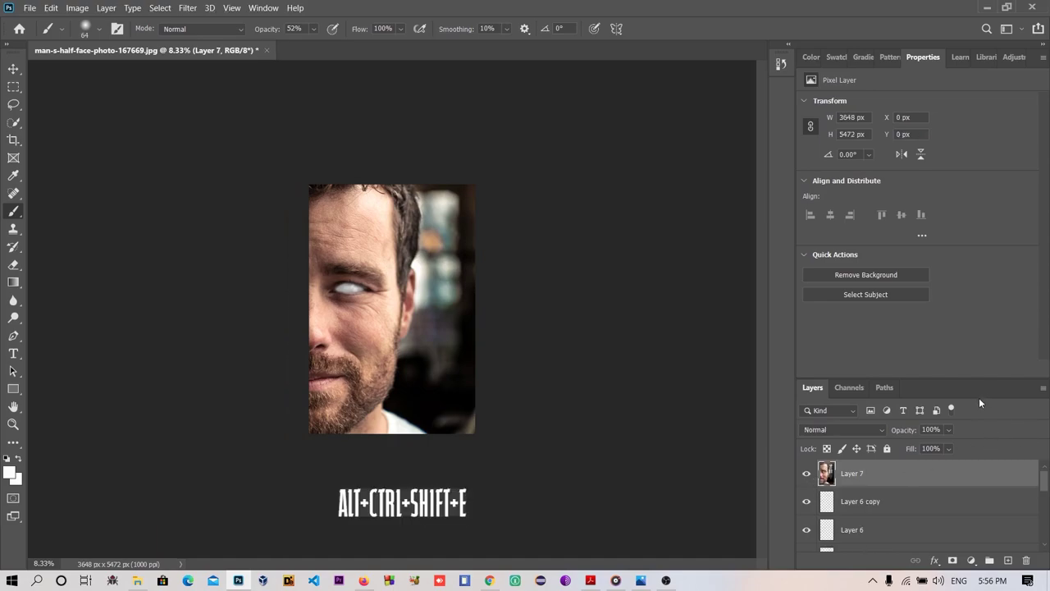
In Camera Raw's point Tone Curve on Layer 7, shape an S-curve: deeper shadows, brighter highlights
{"action": "left_click_drag", "start_coordinate": [980, 380], "coordinate": [1020, 92]}
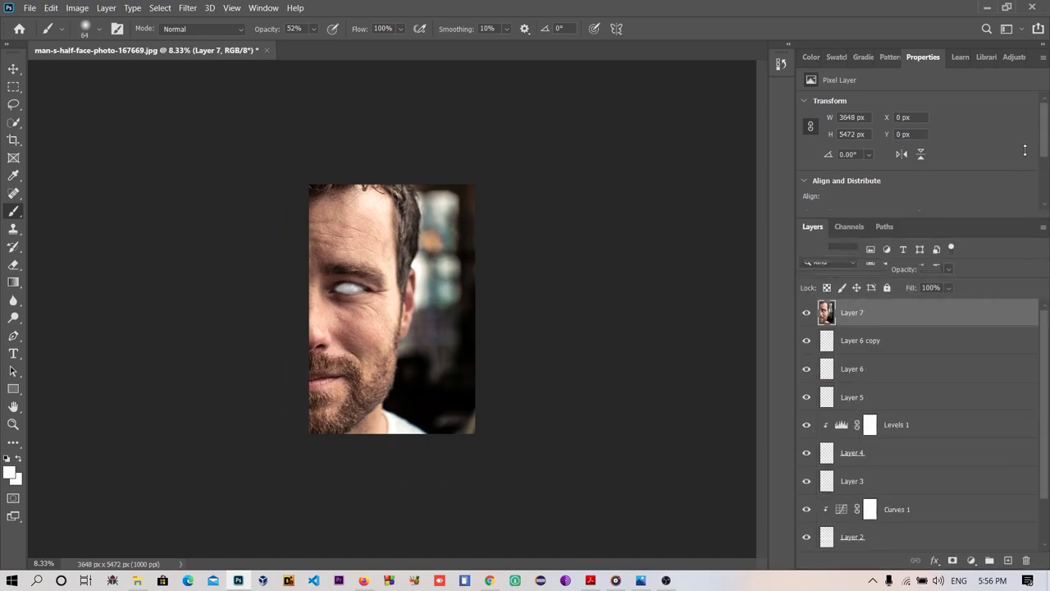
{"action": "scroll", "coordinate": [974, 363], "scroll_direction": "down", "scroll_amount": 1}
{"action": "scroll", "coordinate": [974, 364], "scroll_direction": "down", "scroll_amount": 1}
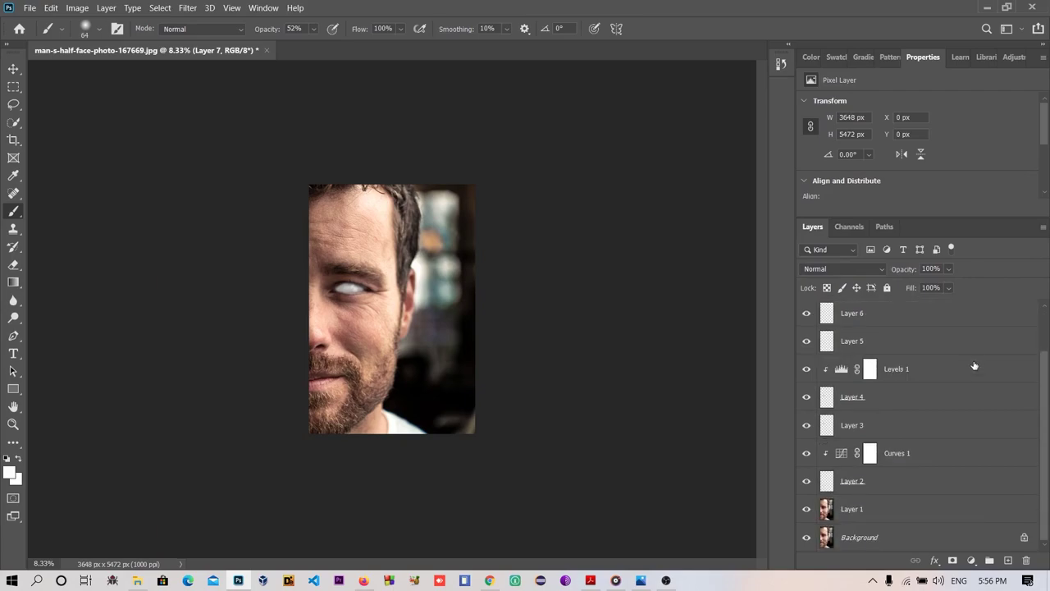
{"action": "scroll", "coordinate": [973, 364], "scroll_direction": "up", "scroll_amount": 2}
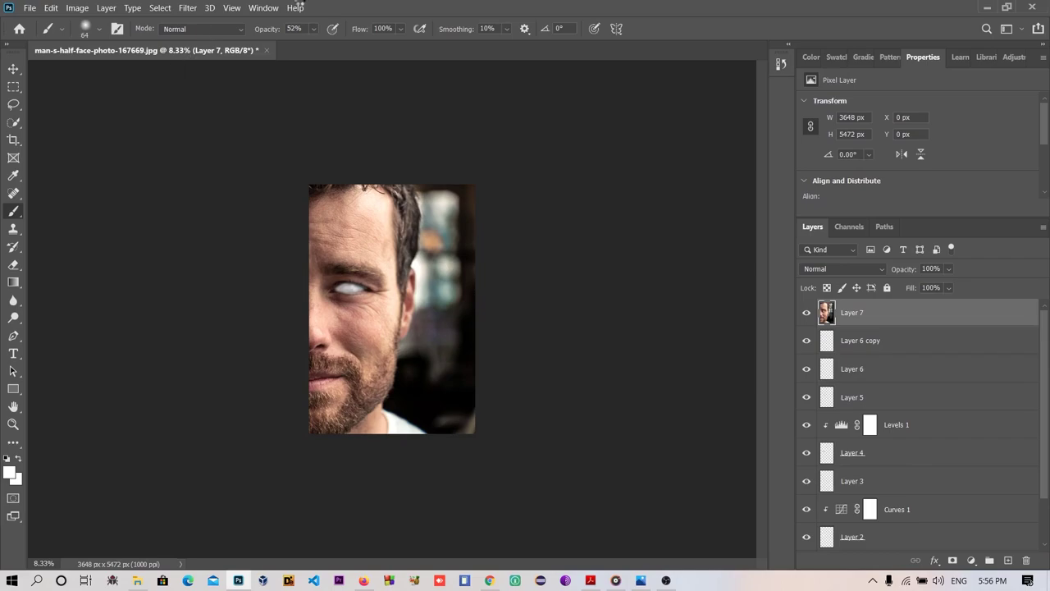
{"action": "key", "text": "ctrl+shift+a"}
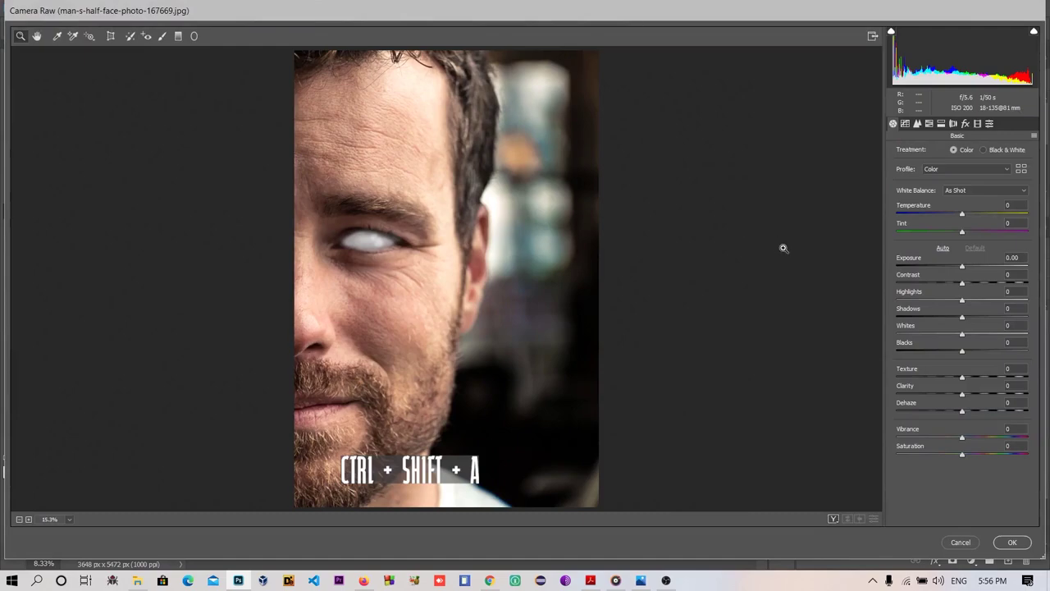
{"action": "left_click", "coordinate": [905, 124]}
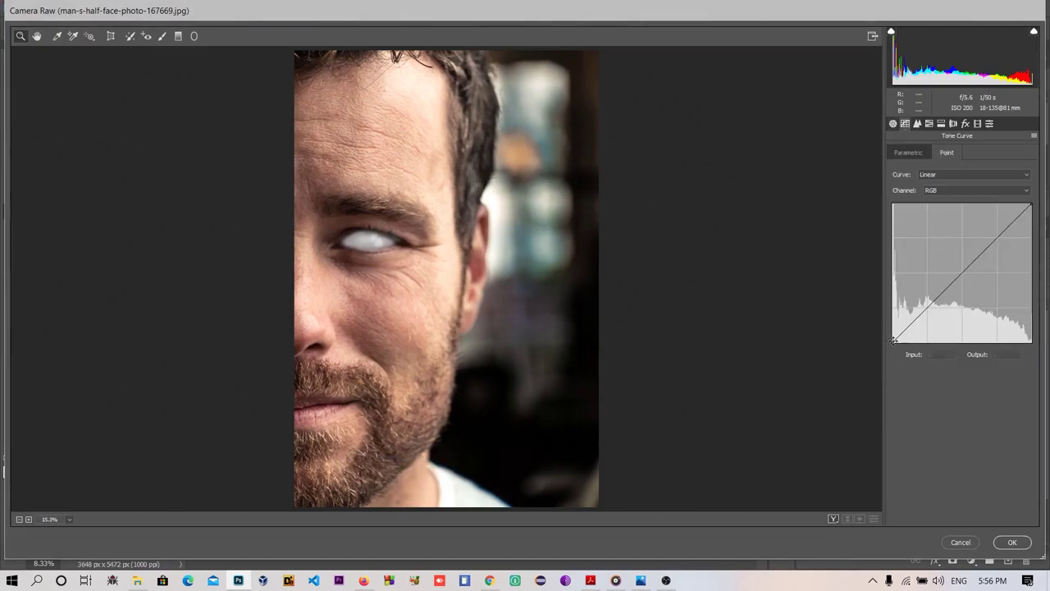
{"action": "left_click_drag", "start_coordinate": [895, 340], "coordinate": [893, 328]}
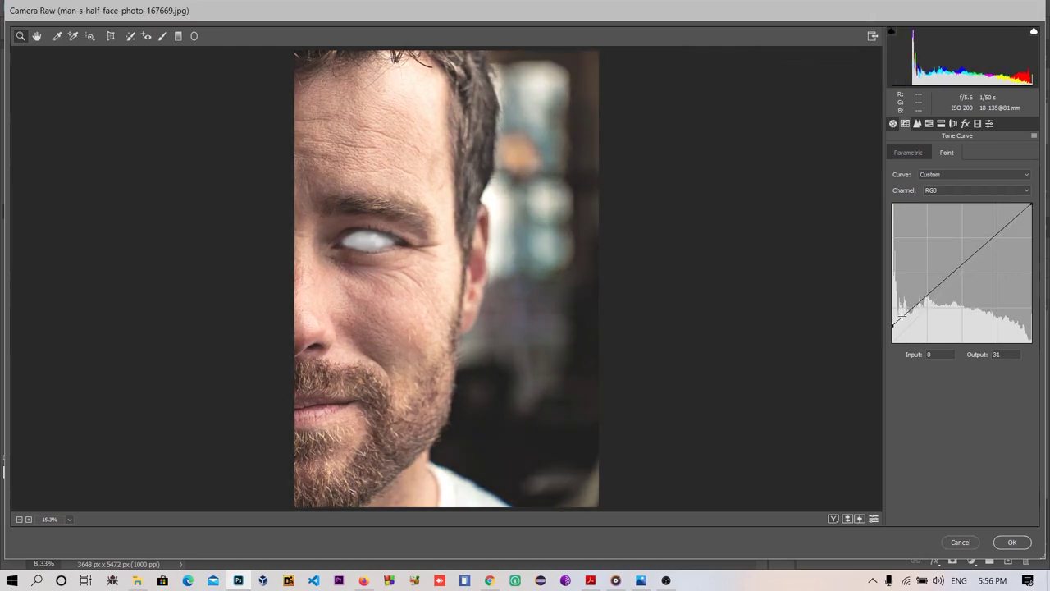
{"action": "left_click_drag", "start_coordinate": [927, 295], "coordinate": [928, 317]}
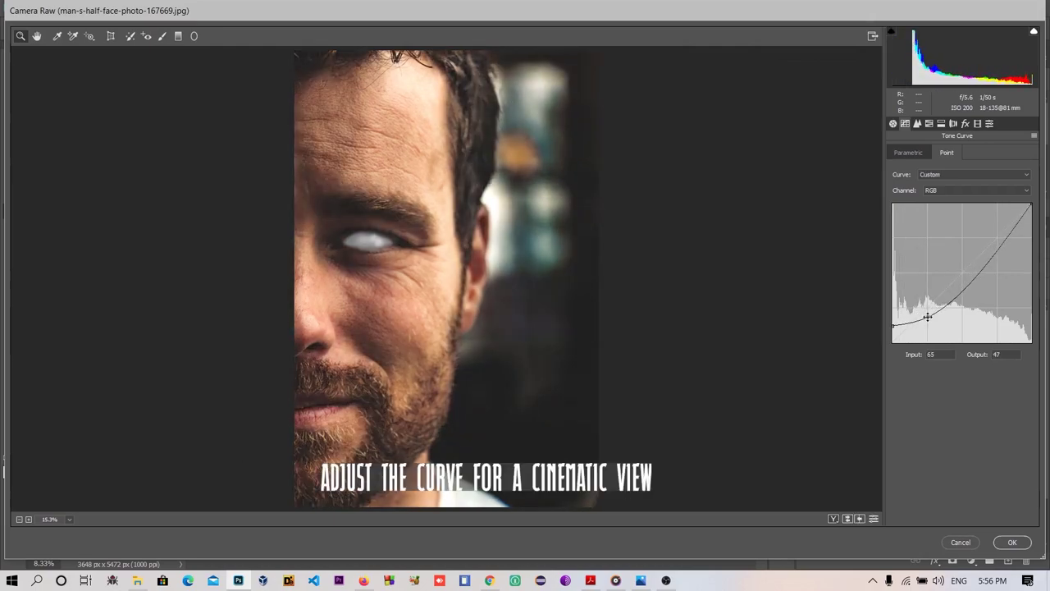
{"action": "left_click_drag", "start_coordinate": [893, 326], "coordinate": [893, 330]}
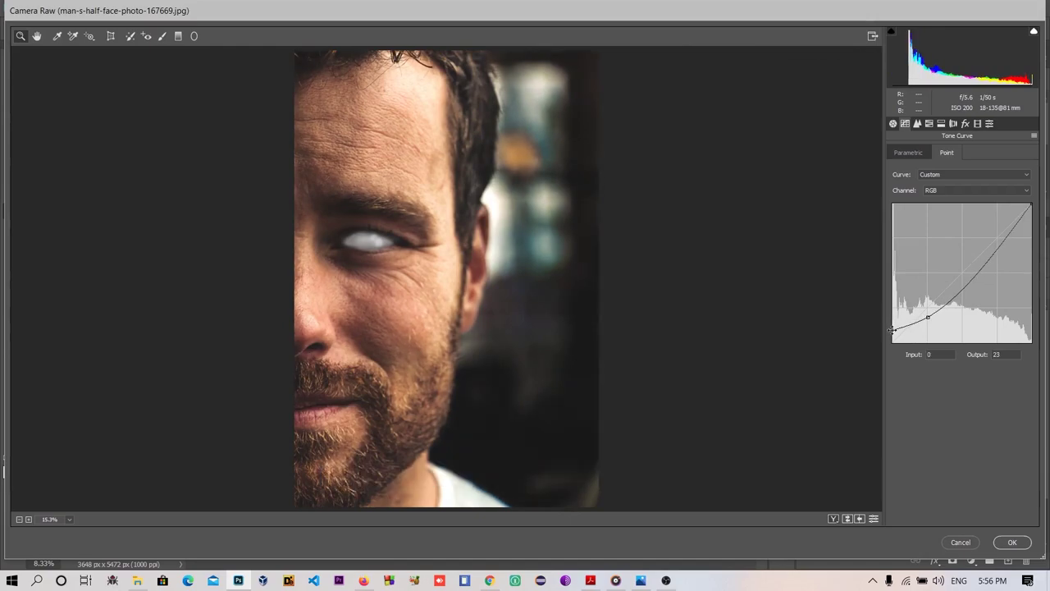
{"action": "left_click_drag", "start_coordinate": [994, 256], "coordinate": [997, 238]}
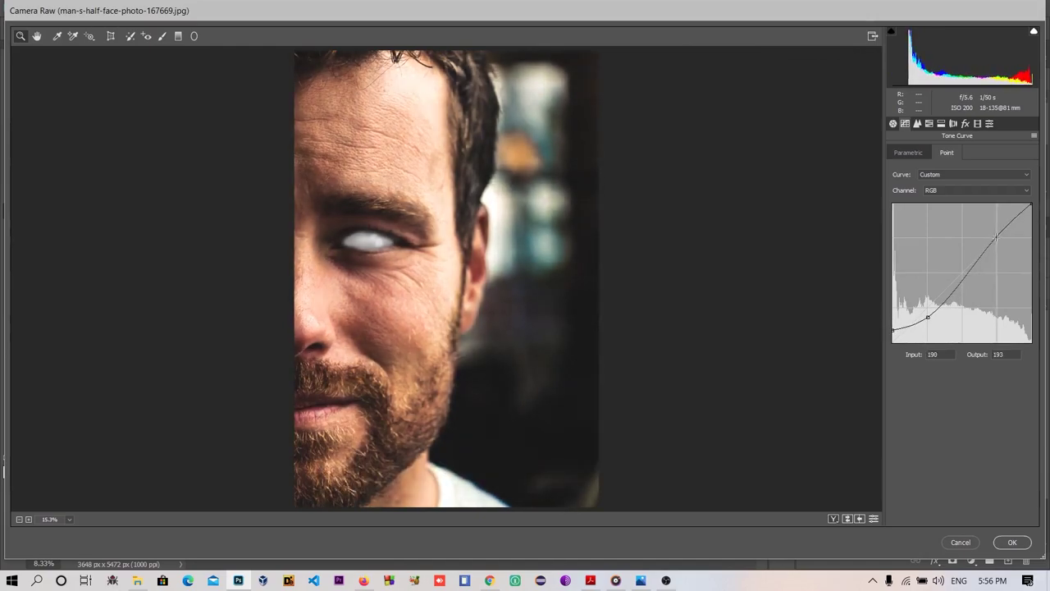
Set Basic tones to Contrast +20, Highlights −20, Shadows +20, Whites −30, raise Blacks, and apply Camera Raw
{"action": "left_click", "coordinate": [893, 123]}
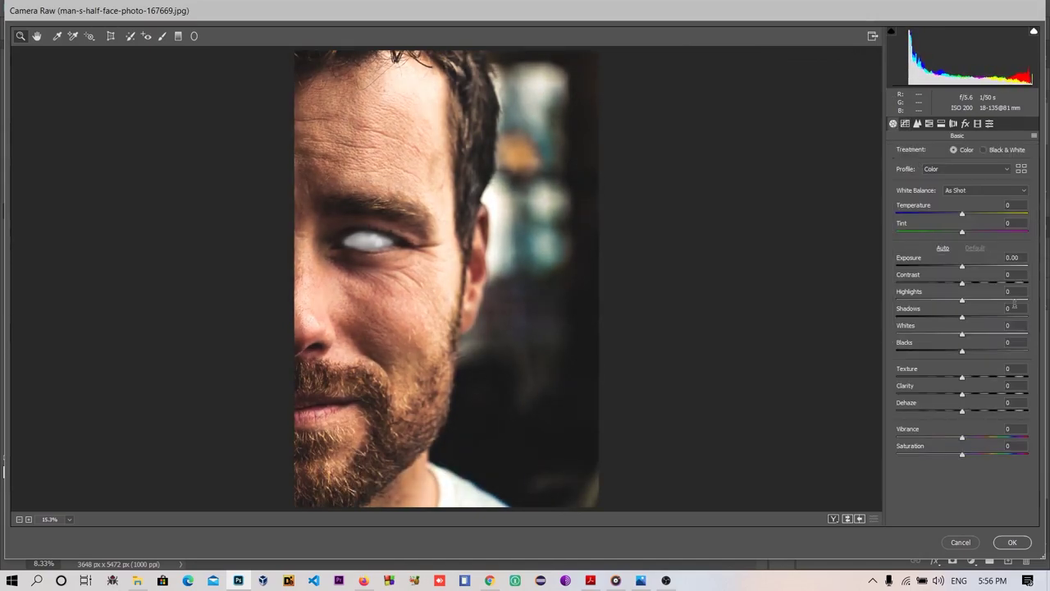
{"action": "type", "text": "20"}
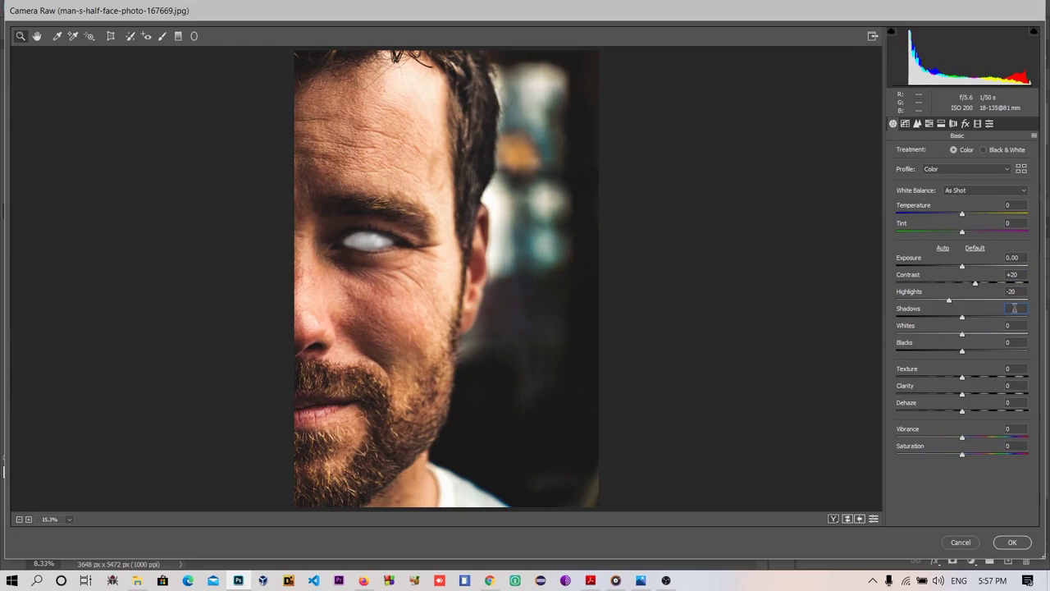
{"action": "type", "text": "20"}
{"action": "left_click", "coordinate": [1017, 325]}
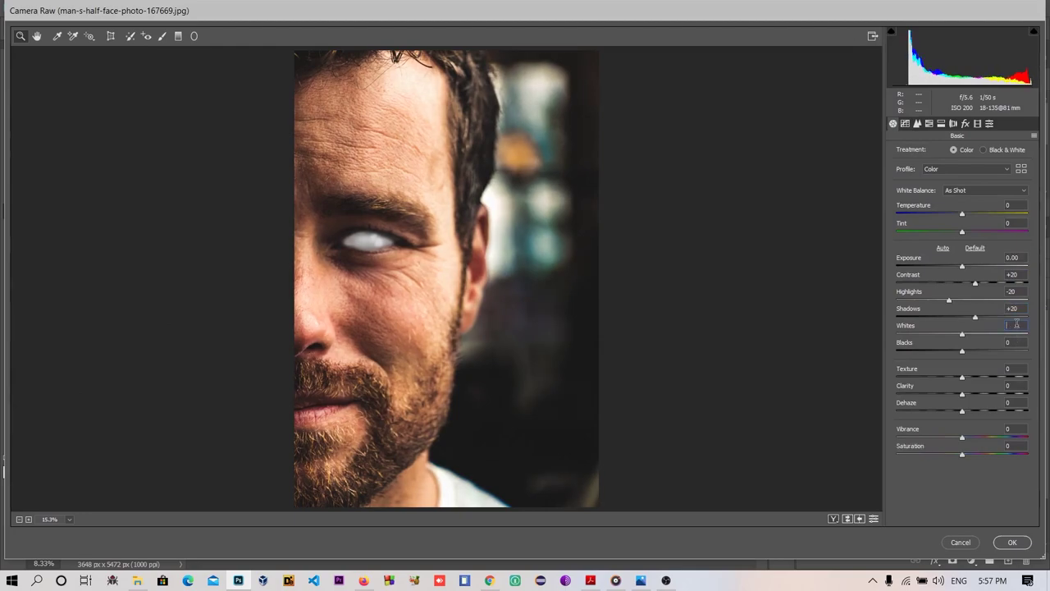
{"action": "type", "text": "-30"}
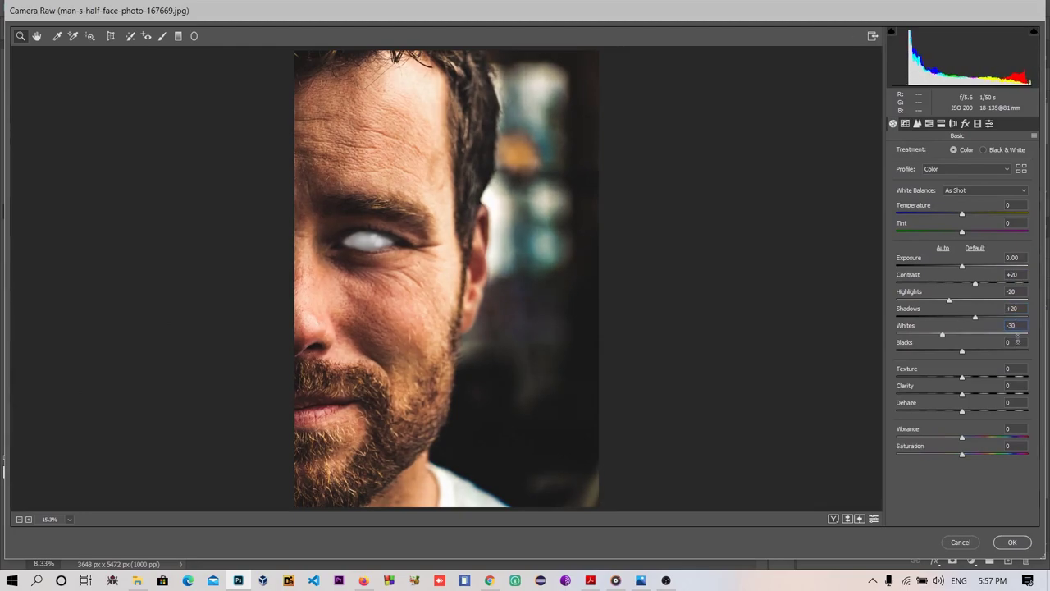
{"action": "type", "text": "25"}
{"action": "left_click_drag", "start_coordinate": [977, 352], "coordinate": [995, 351]}
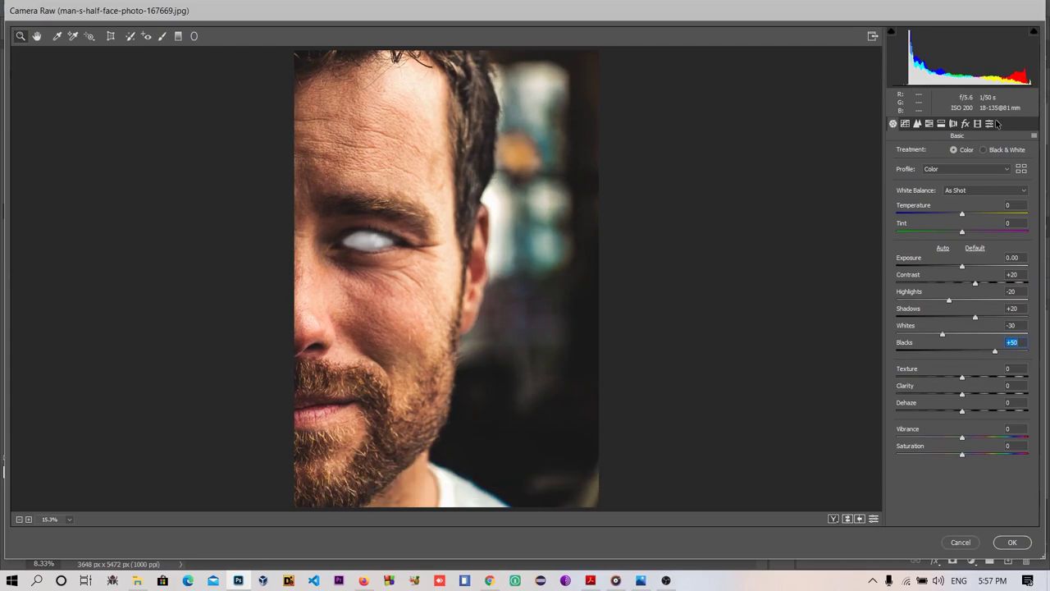
{"action": "left_click", "coordinate": [990, 123]}
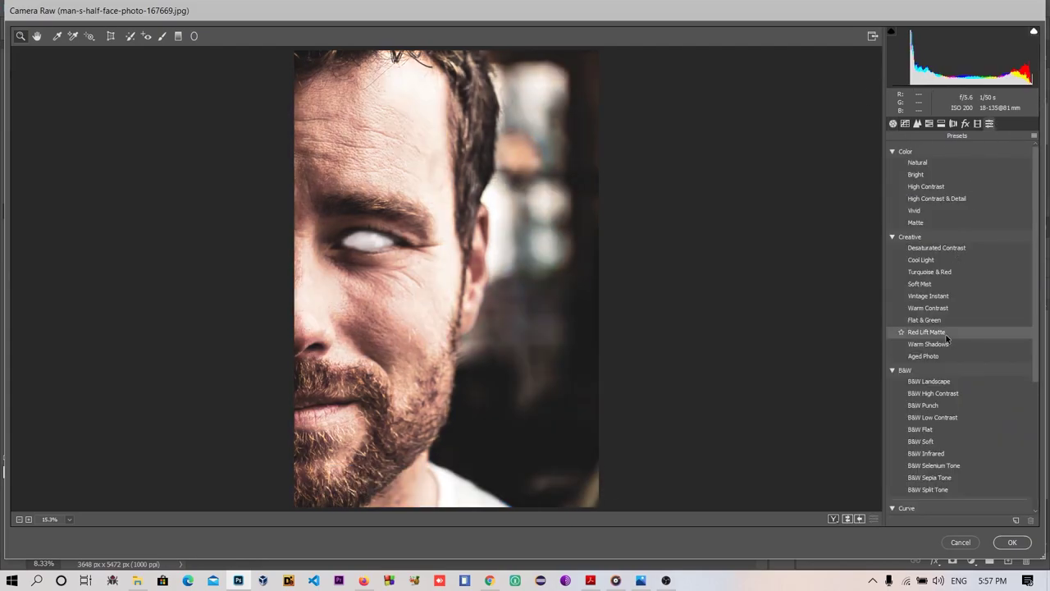
{"action": "scroll", "coordinate": [946, 336], "scroll_direction": "down", "scroll_amount": 3}
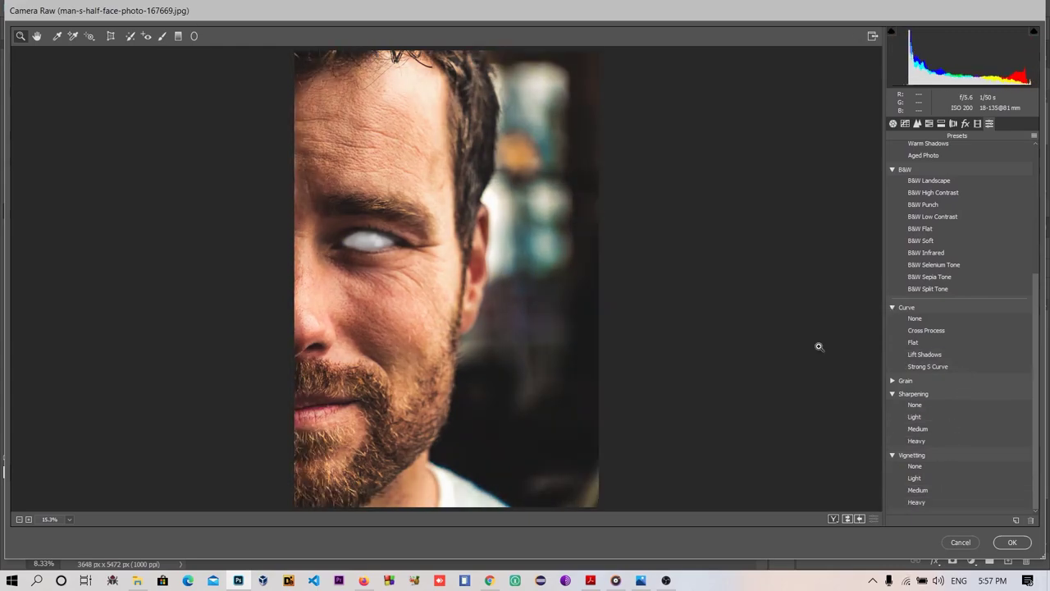
{"action": "left_click", "coordinate": [1009, 546]}
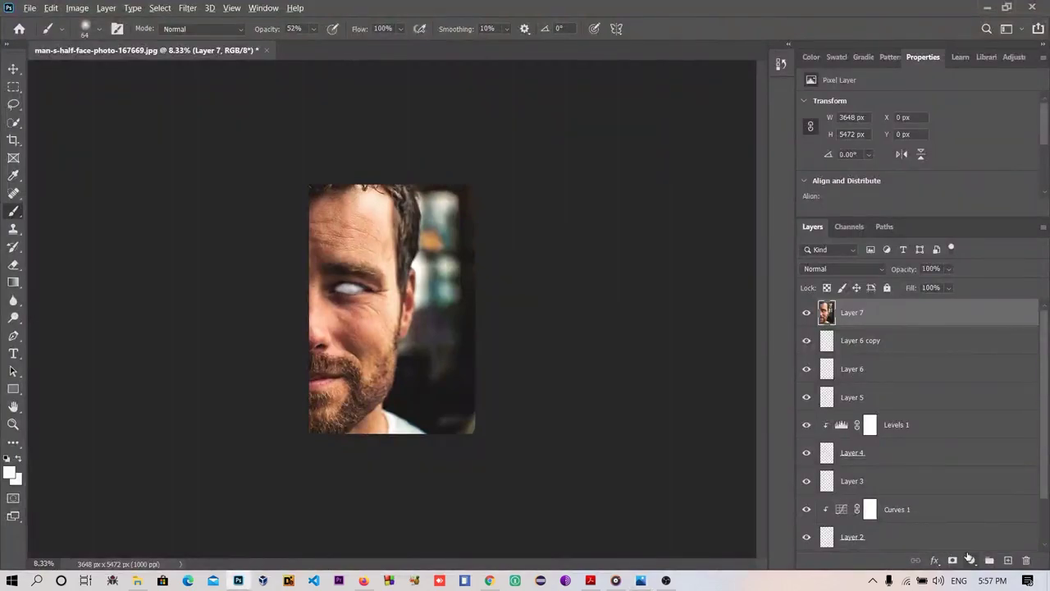
Add a Gradient fill layer angled at -179.2° to run from the right
{"action": "left_click", "coordinate": [970, 558]}
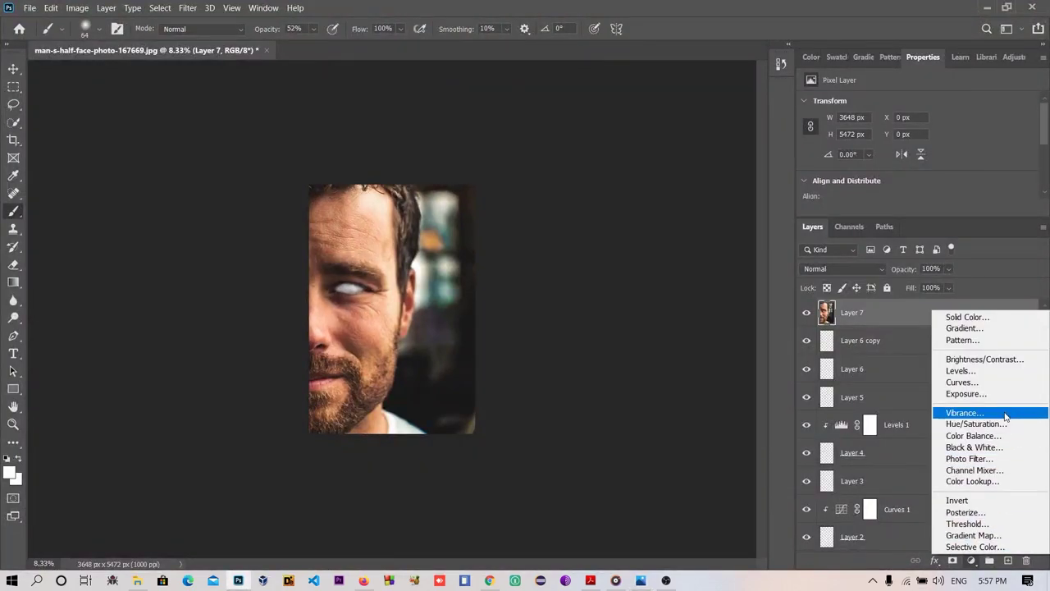
{"action": "left_click", "coordinate": [985, 329]}
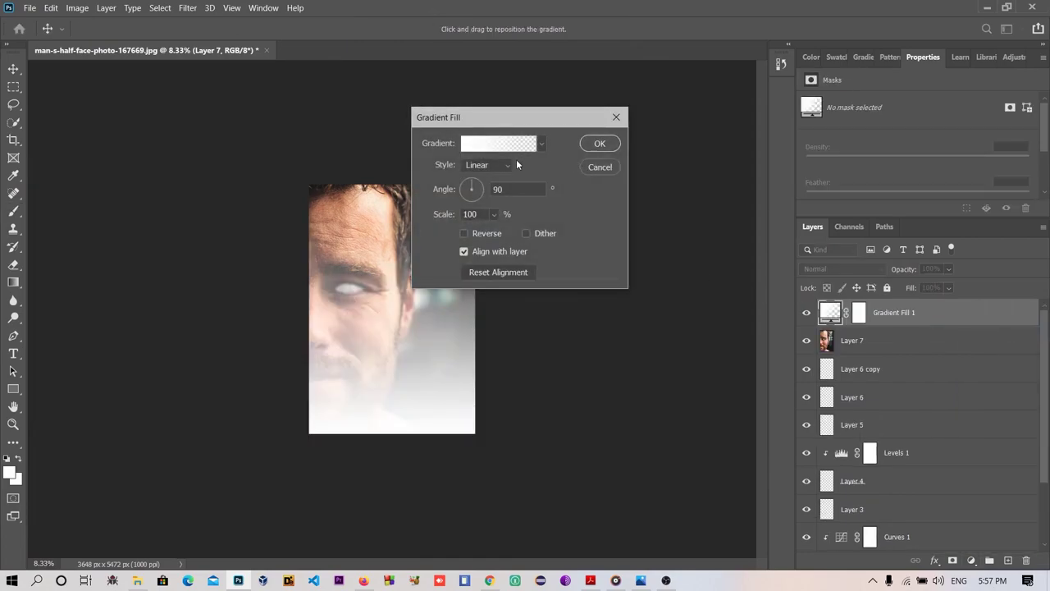
{"action": "left_click_drag", "start_coordinate": [469, 186], "coordinate": [461, 189]}
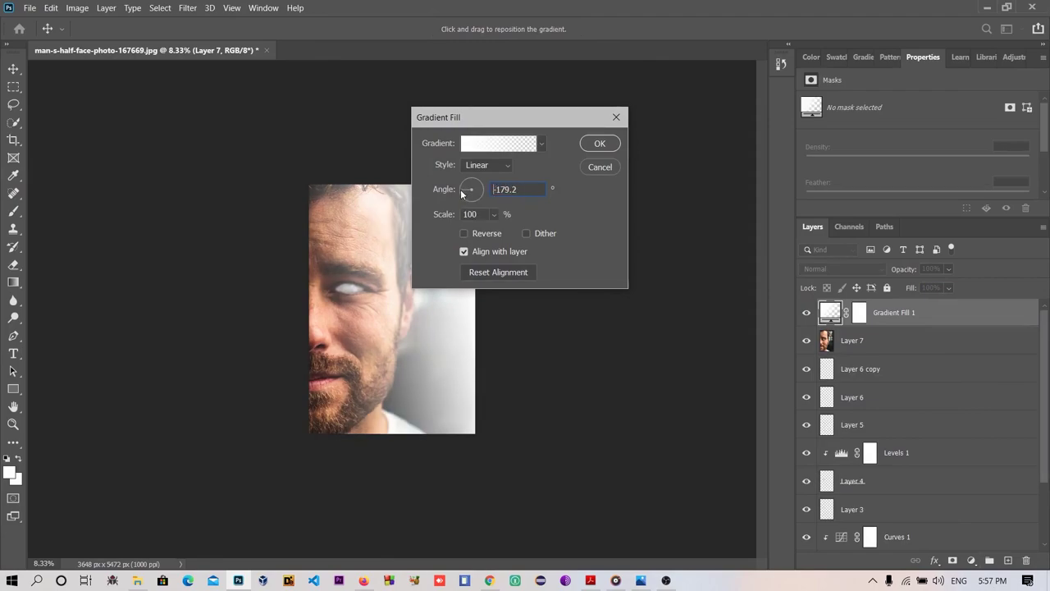
Make both gradient colour stops near-black and move the left opacity stop to 17%
{"action": "left_click", "coordinate": [529, 145]}
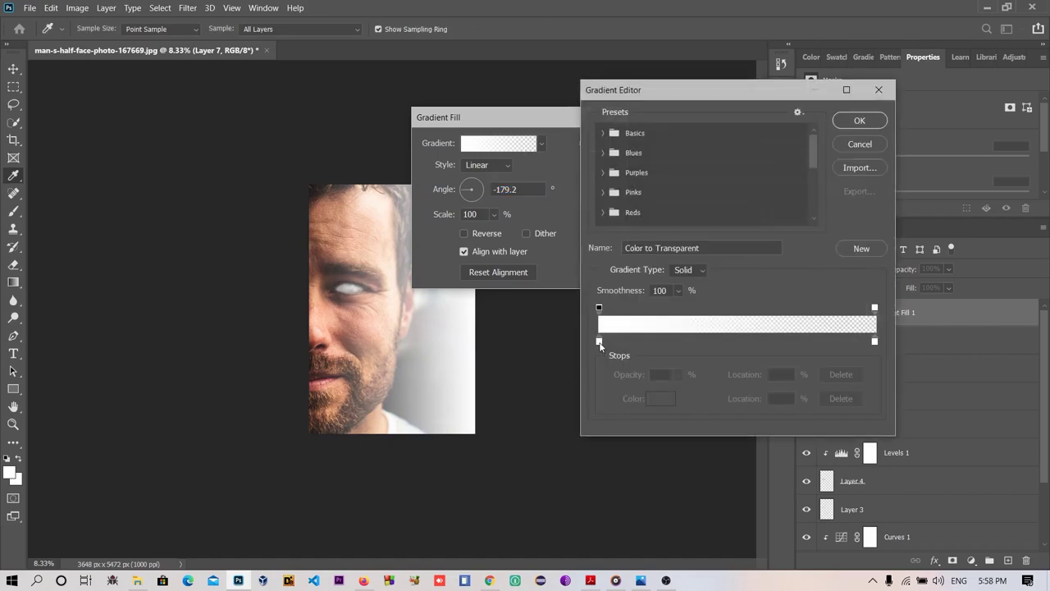
{"action": "double_click", "coordinate": [600, 341]}
{"action": "left_click", "coordinate": [493, 305]}
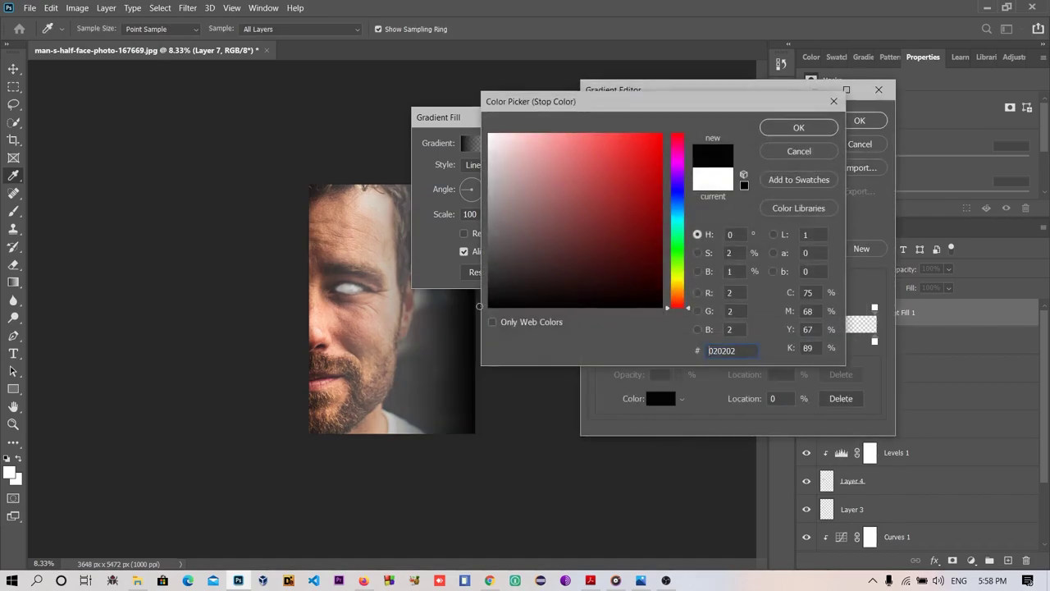
{"action": "left_click", "coordinate": [796, 131]}
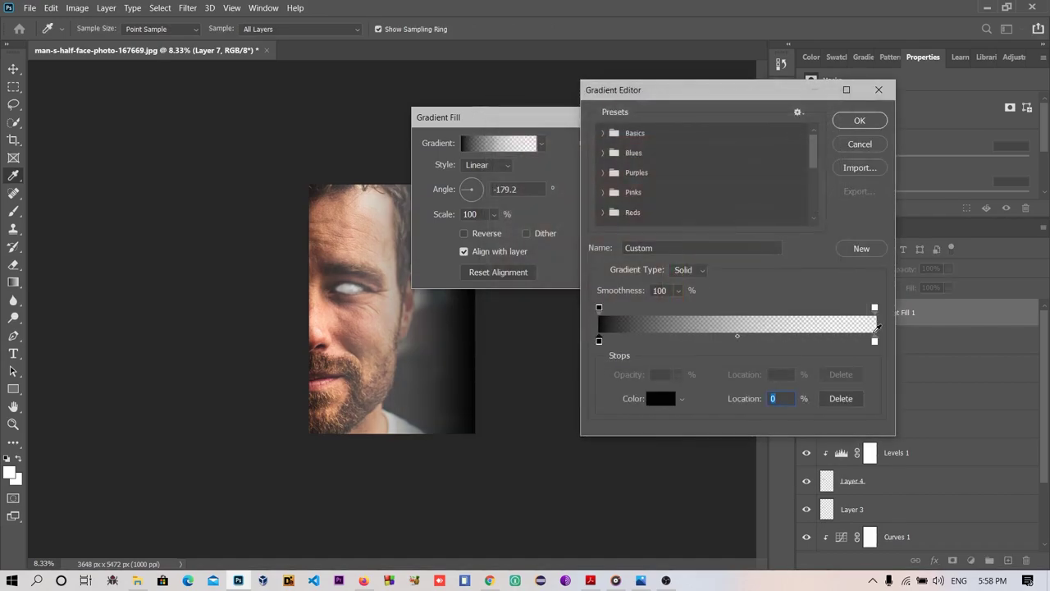
{"action": "double_click", "coordinate": [876, 342]}
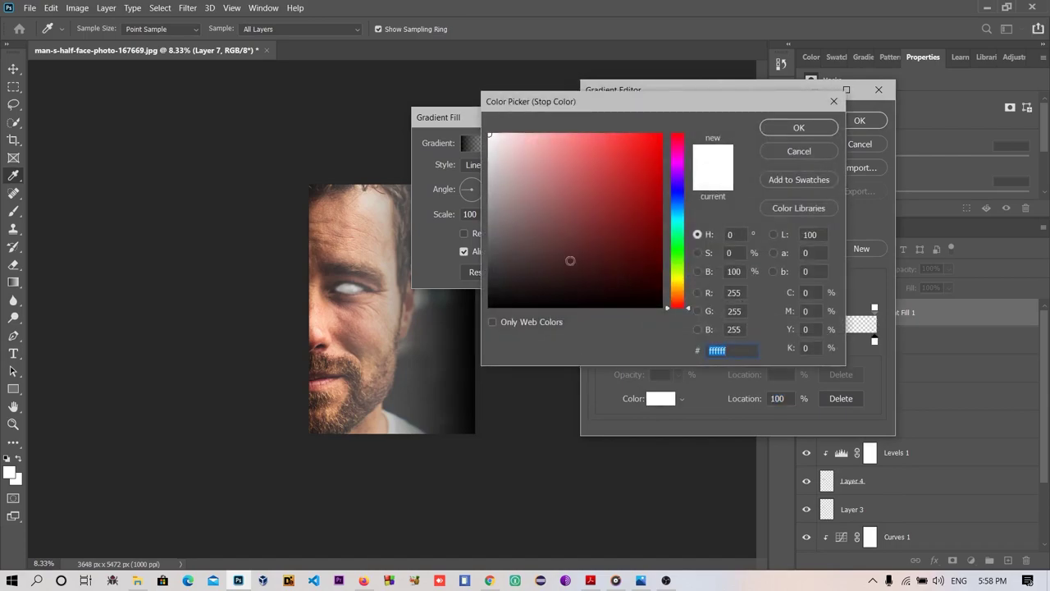
{"action": "left_click", "coordinate": [490, 303]}
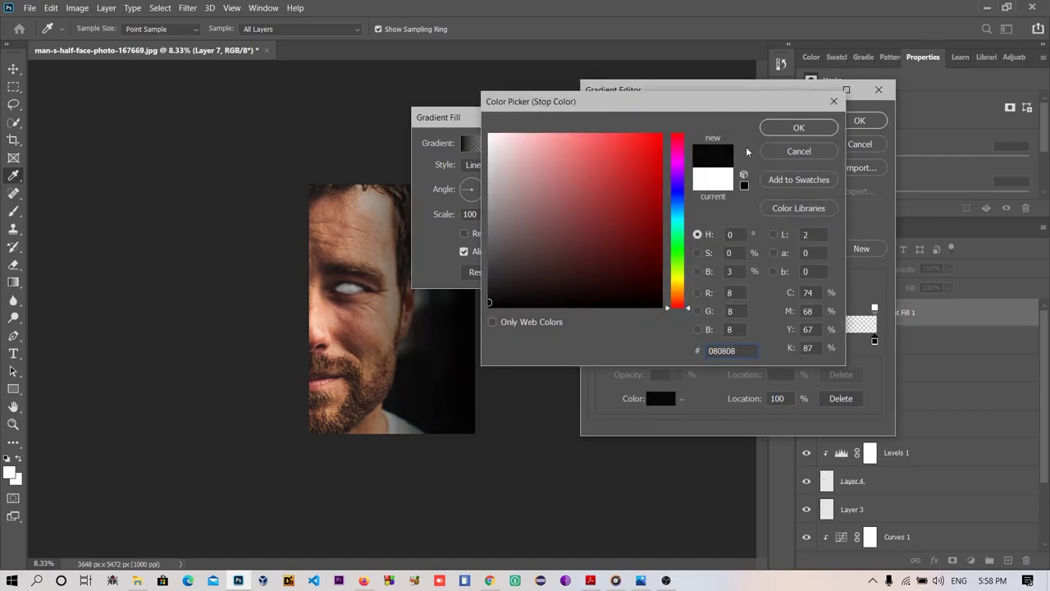
{"action": "left_click", "coordinate": [777, 131]}
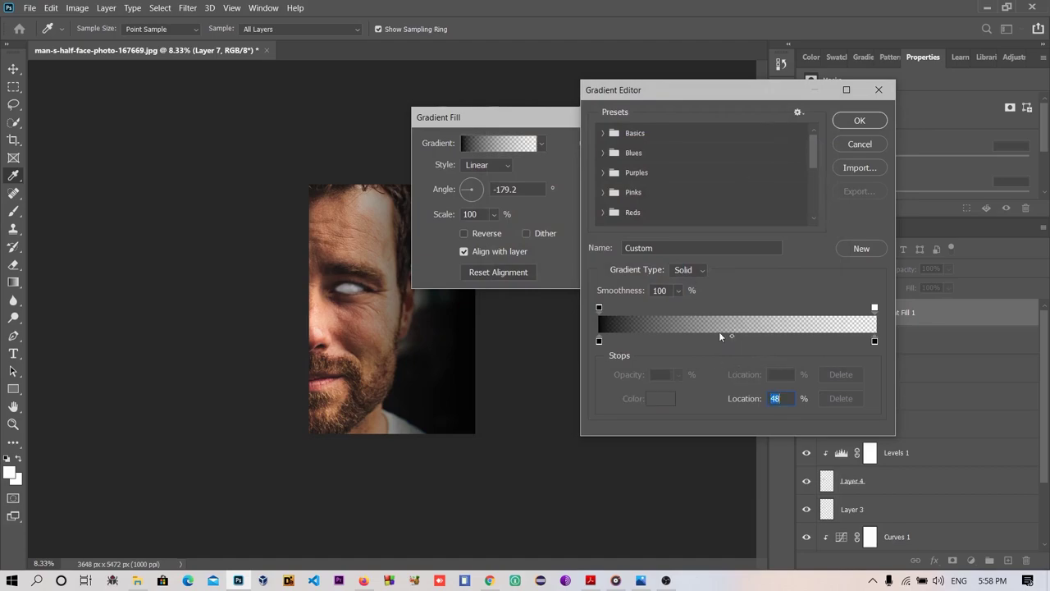
{"action": "left_click", "coordinate": [600, 309]}
{"action": "left_click_drag", "start_coordinate": [601, 310], "coordinate": [648, 310]}
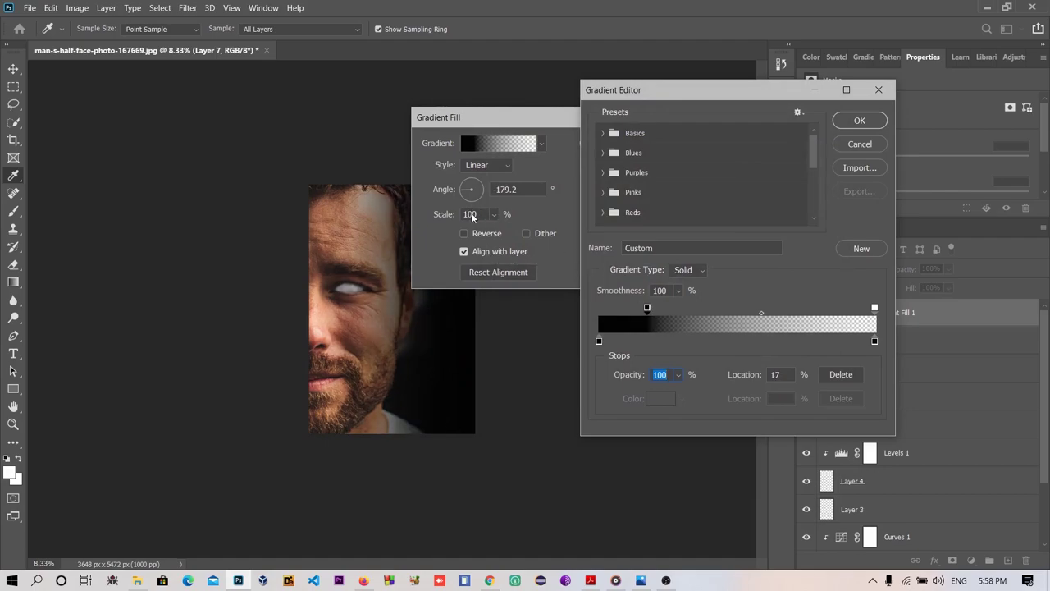
{"action": "left_click", "coordinate": [859, 120]}
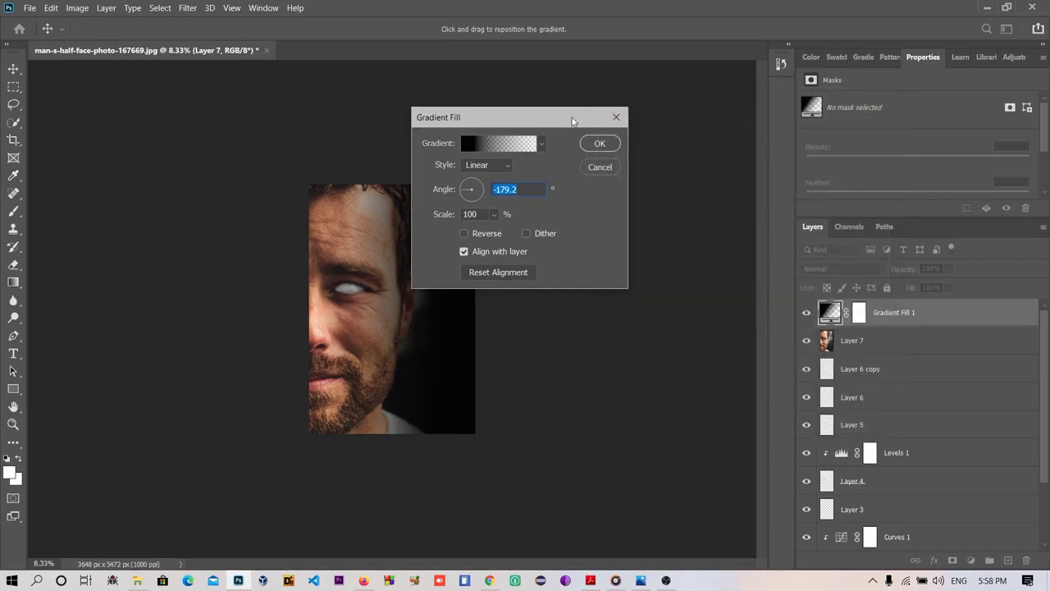
Scale the gradient to 125% and apply the Gradient Fill layer
{"action": "left_click_drag", "start_coordinate": [572, 123], "coordinate": [626, 119]}
{"action": "left_click", "coordinate": [535, 212]}
{"action": "scroll", "coordinate": [535, 212], "scroll_direction": "up", "scroll_amount": 2}
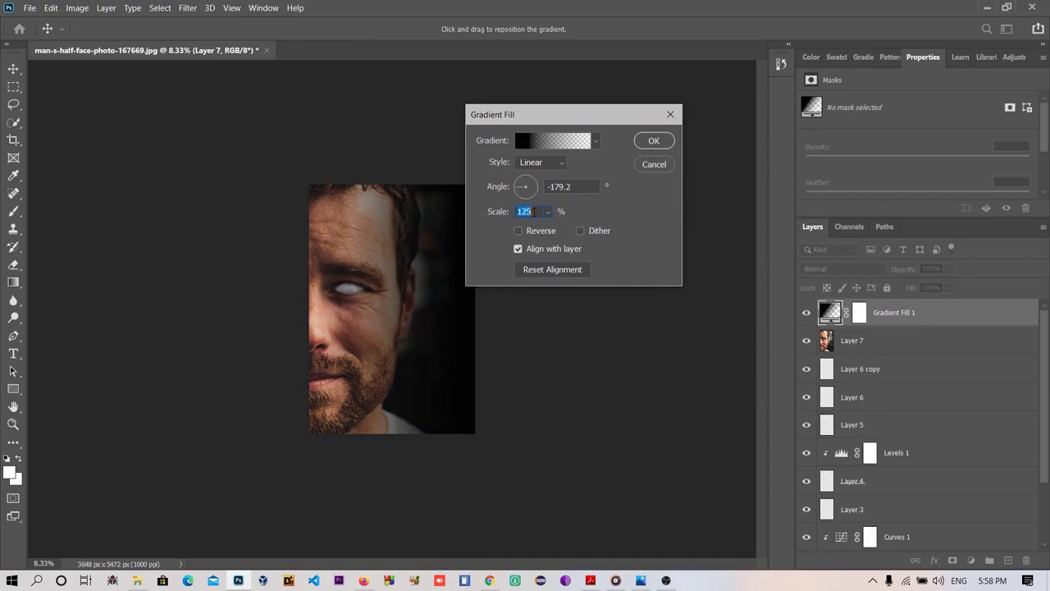
{"action": "left_click", "coordinate": [666, 139]}
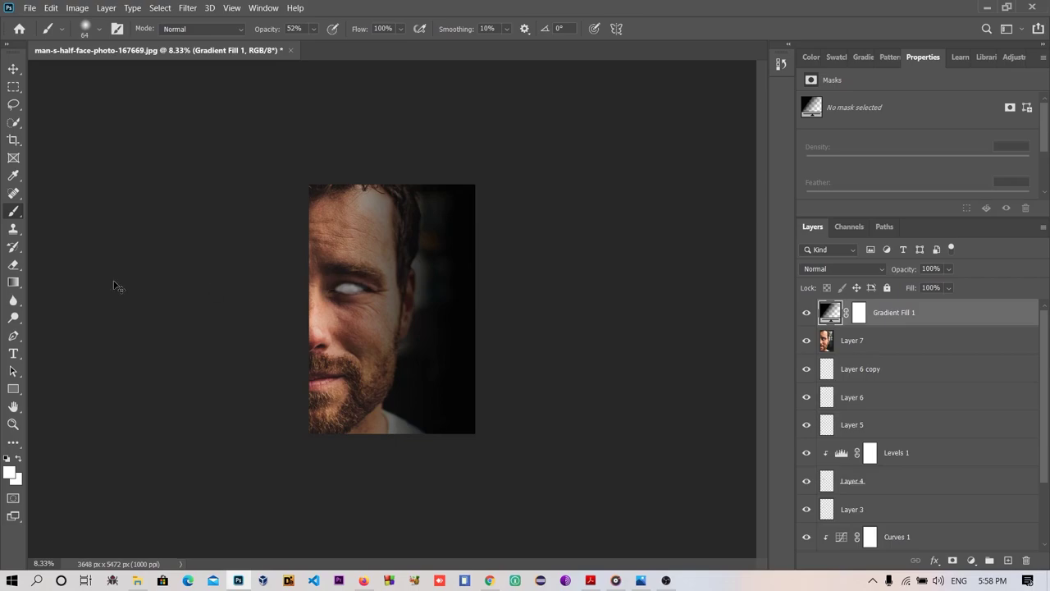
Stamp all visible layers into a new Layer 8 and add a Levels adjustment layer
{"action": "key", "text": "ctrl+plus"}
{"action": "key", "text": "ctrl+plus"}
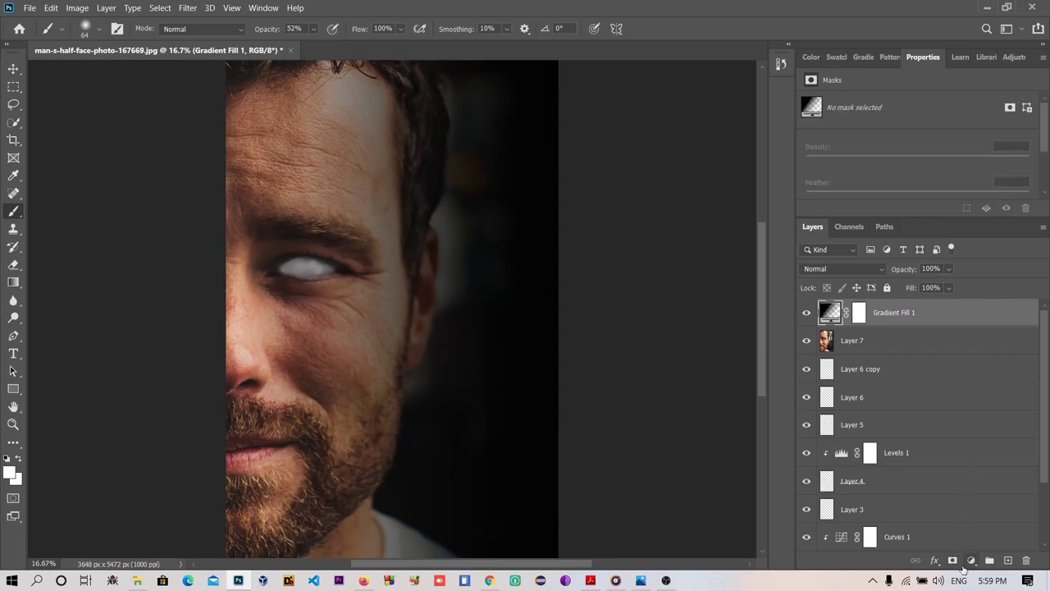
{"action": "key", "text": "ctrl+shift+alt+e"}
{"action": "left_click", "coordinate": [971, 562]}
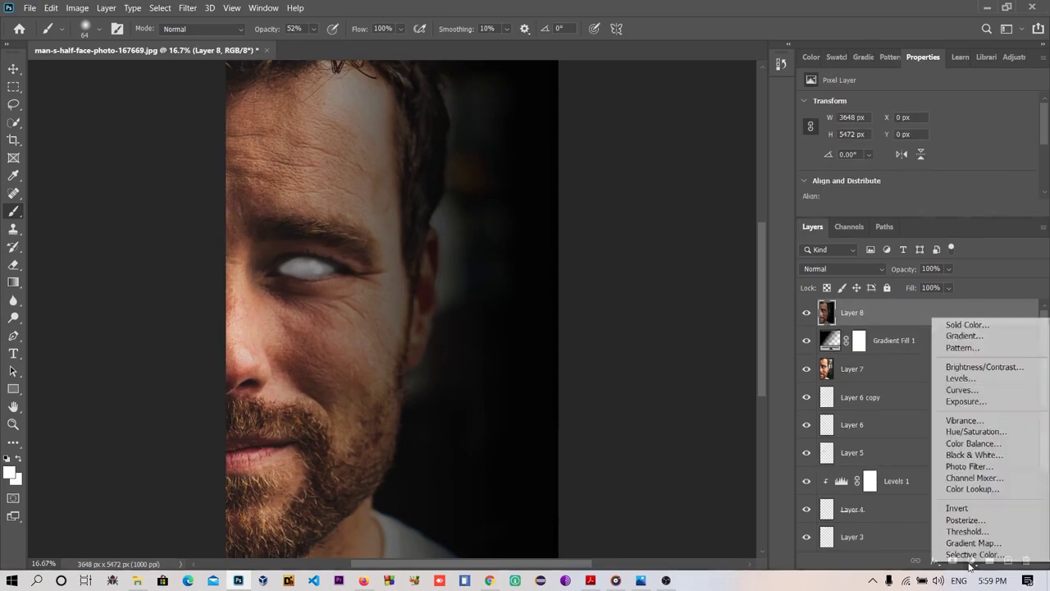
{"action": "left_click", "coordinate": [965, 378]}
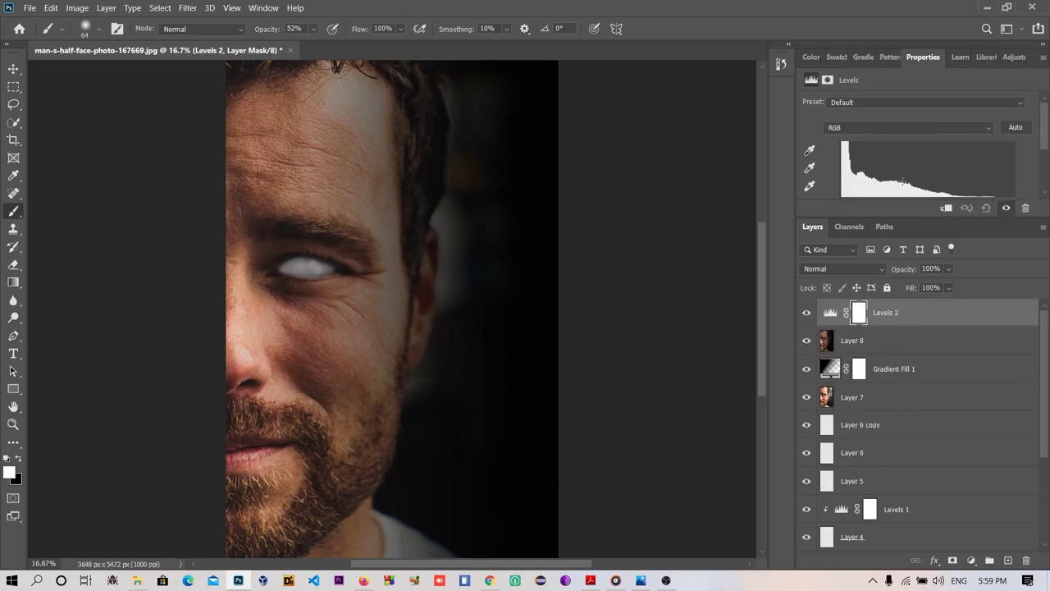
Set the Levels midtone to 1.09 and lift output black to about 15
{"action": "left_click_drag", "start_coordinate": [913, 218], "coordinate": [914, 298]}
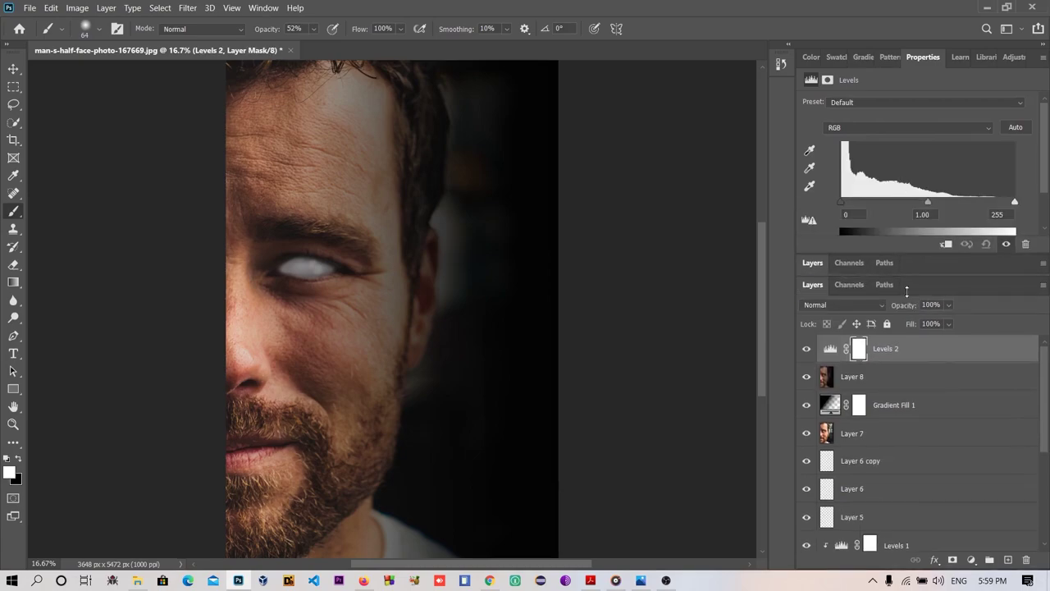
{"action": "left_click_drag", "start_coordinate": [927, 203], "coordinate": [922, 203]}
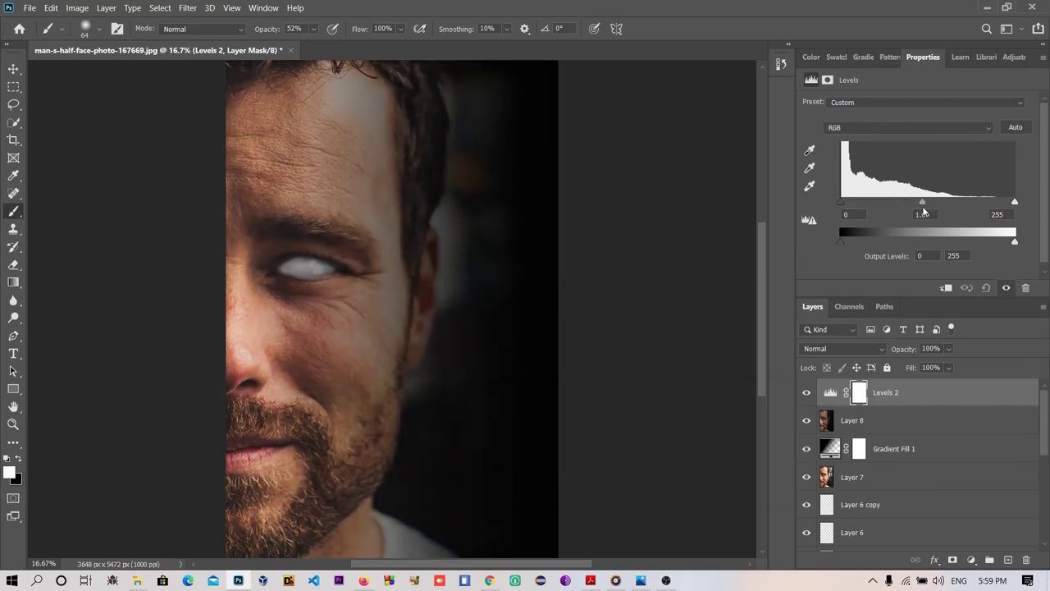
{"action": "left_click_drag", "start_coordinate": [843, 242], "coordinate": [852, 242]}
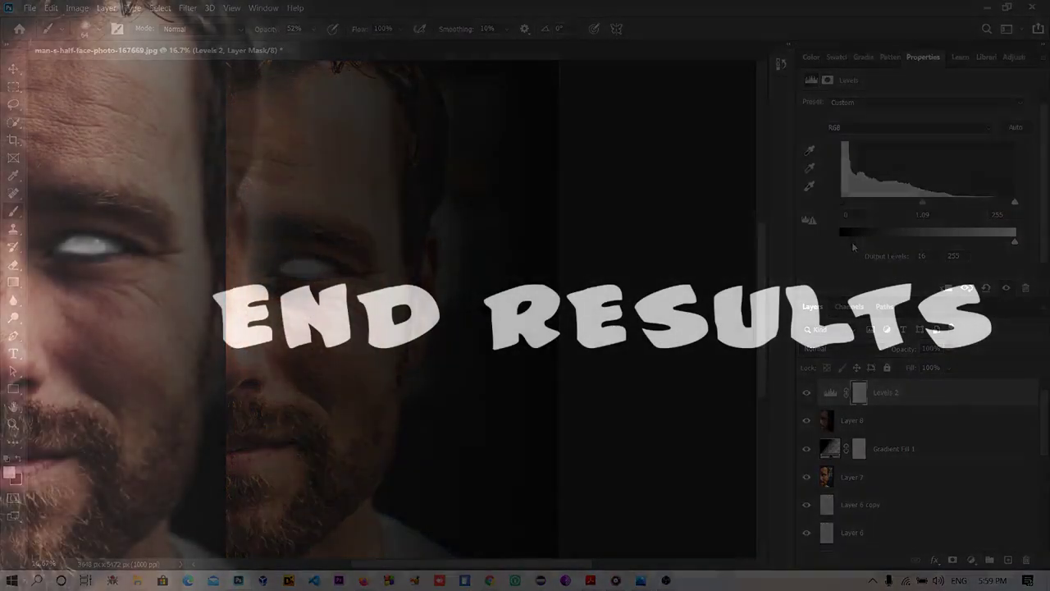